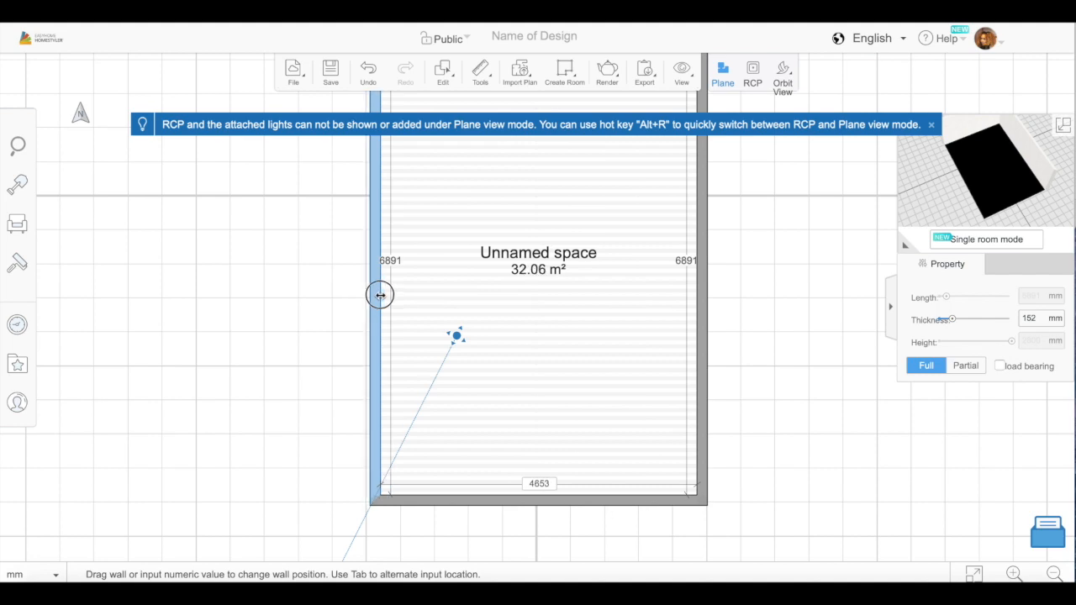
- Change the global wall height in the wall settings, save it, and inspect the room in 3D
left_click_drag(336, 235, 283, 350)
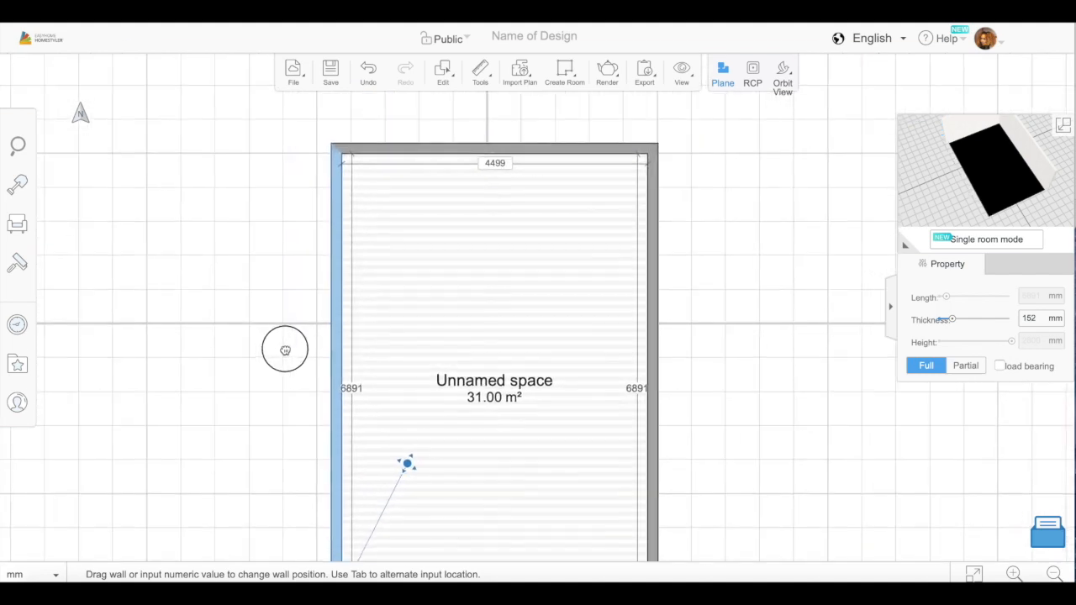
mouse_move(565, 74)
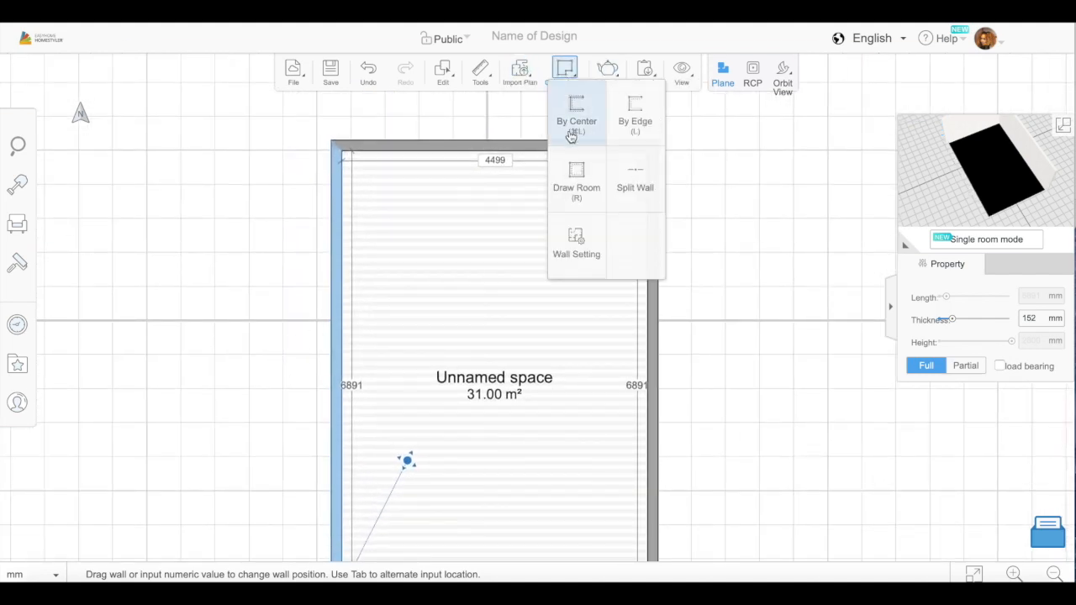
left_click(580, 236)
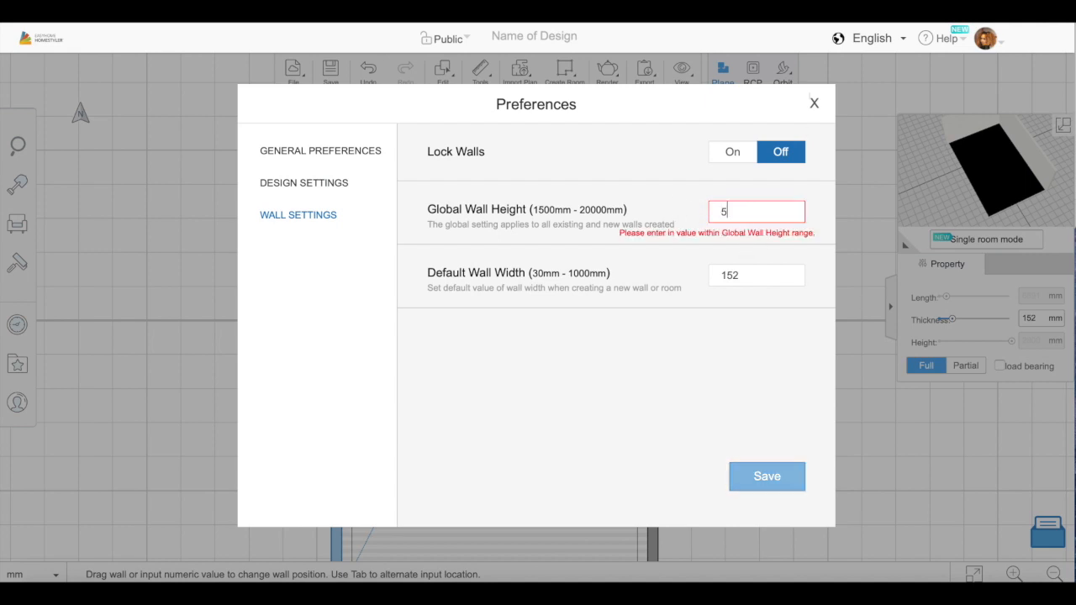
left_click(765, 476)
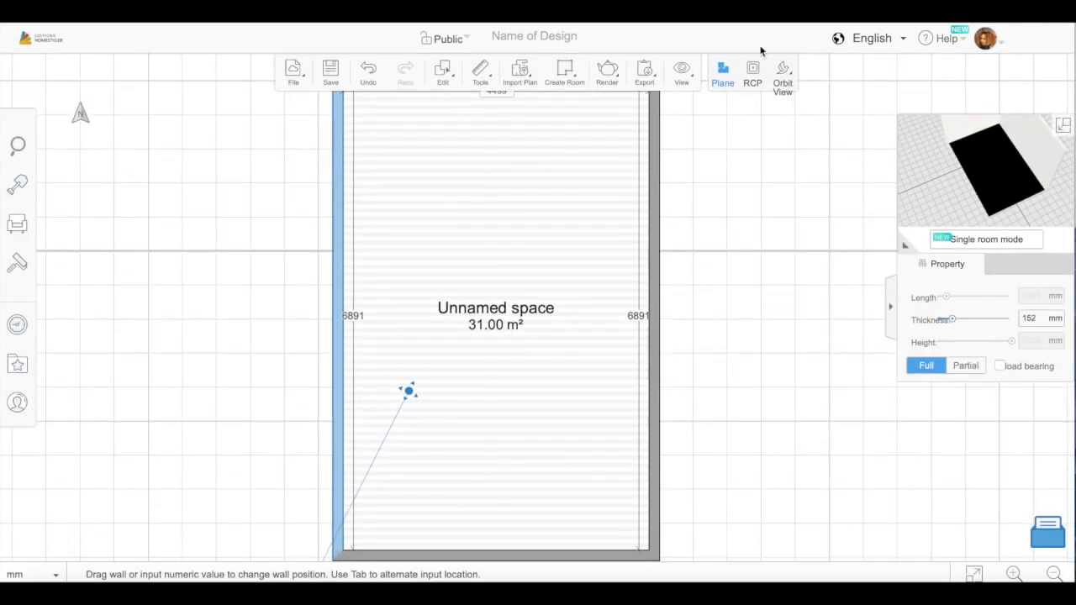
left_click(782, 75)
left_click_drag(501, 434, 325, 389)
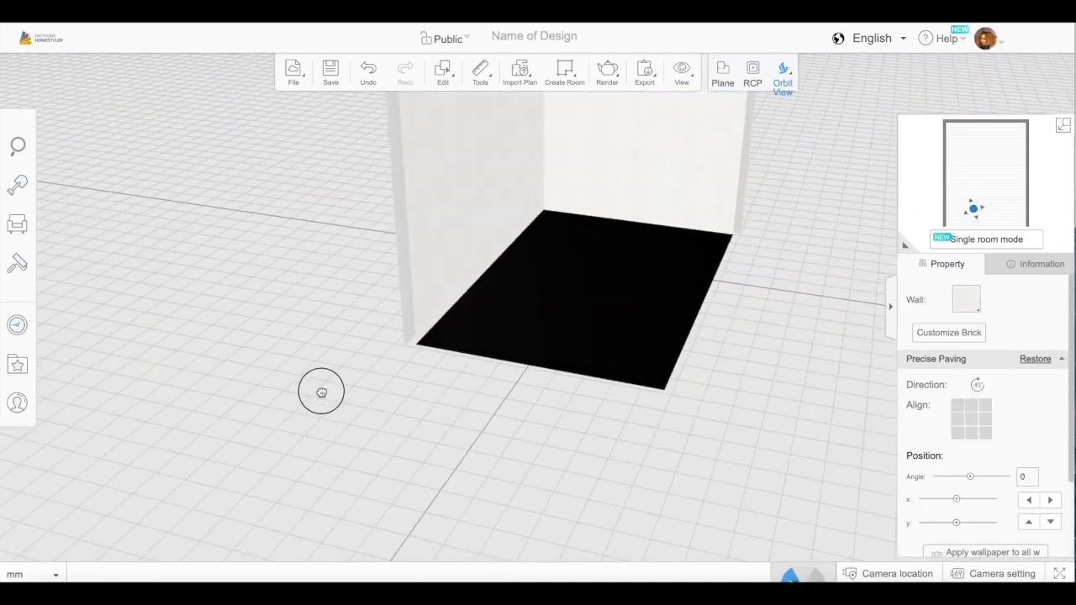
mouse_move(830, 42)
- Draw partition walls at the room's upper end: a vertical one about 1645 mm long and one across the full width, forming two small rooms
left_click(722, 73)
mouse_move(605, 70)
mouse_move(564, 71)
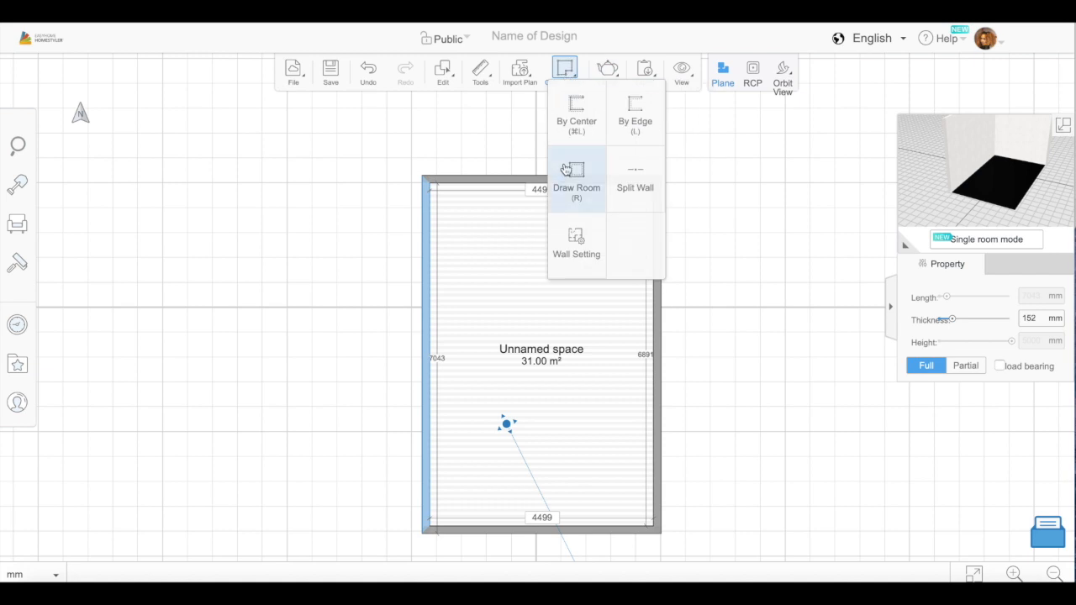
left_click(571, 174)
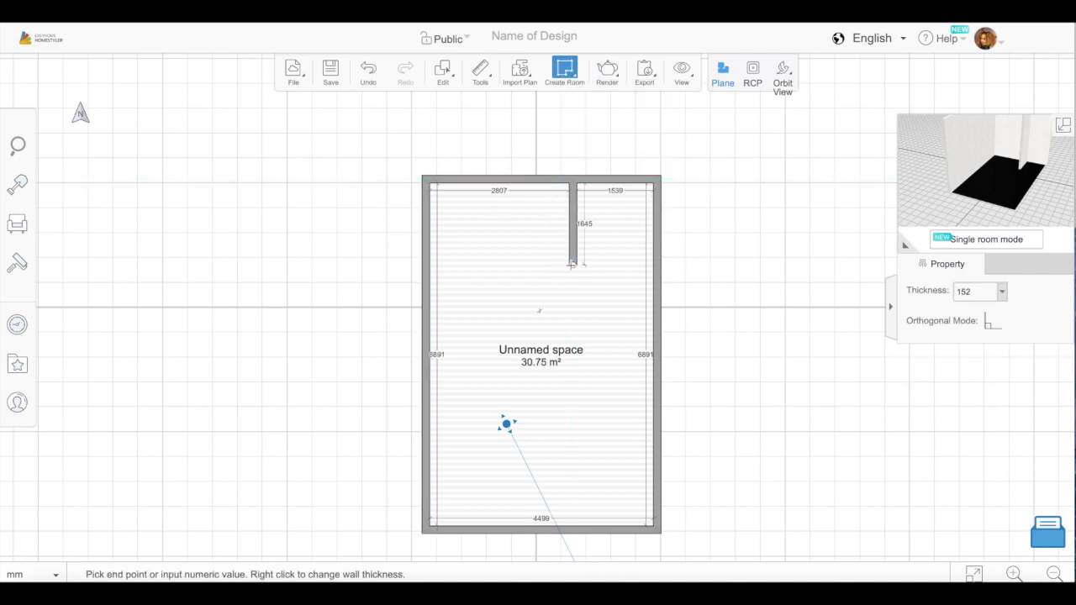
left_click(649, 266)
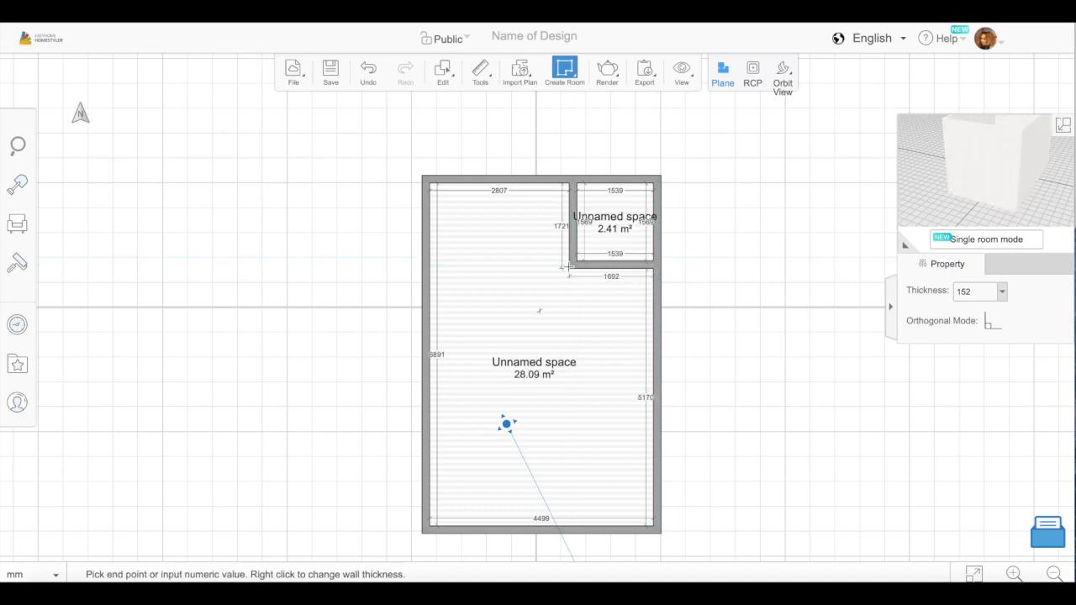
left_click(427, 265)
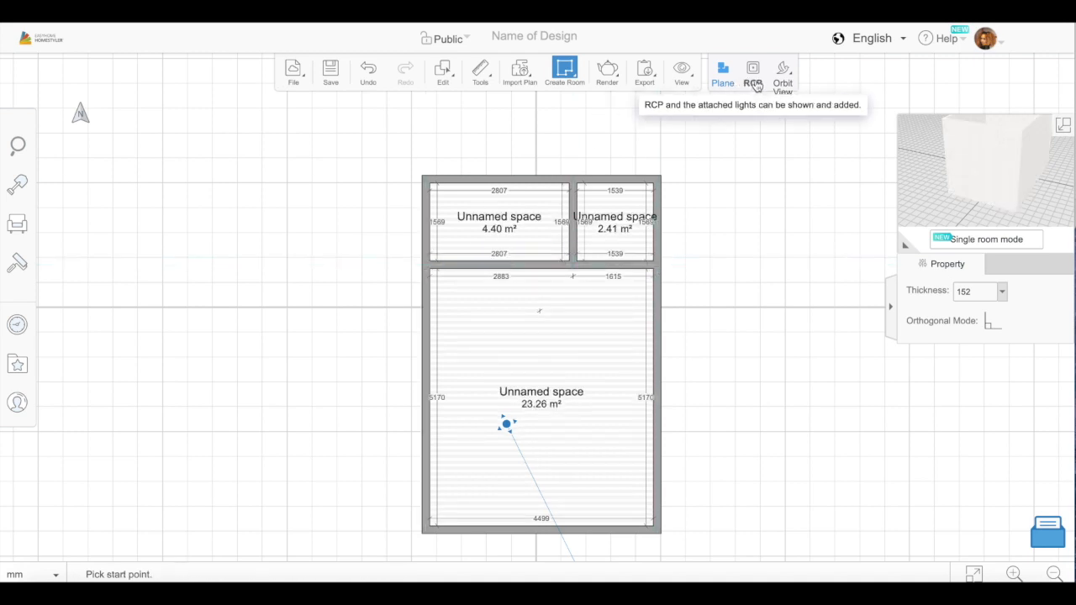
left_click(782, 74)
left_click_drag(569, 327, 709, 130)
- Switch the three interior partition wall segments from full to partial height and inspect them in 3D
left_click(722, 74)
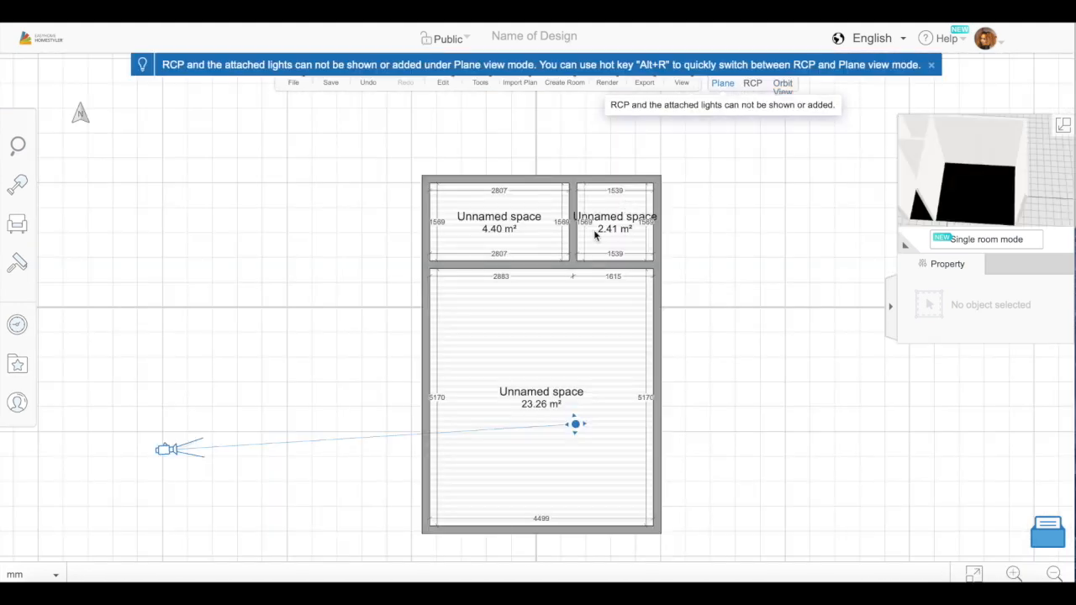
left_click(499, 266)
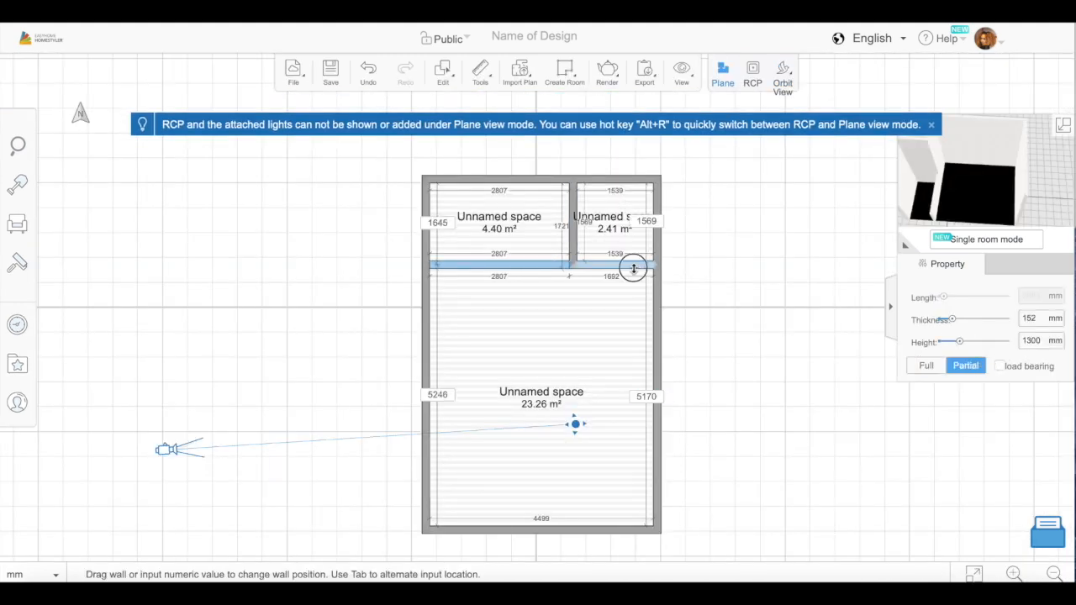
left_click(926, 365)
left_click(964, 366)
left_click(925, 365)
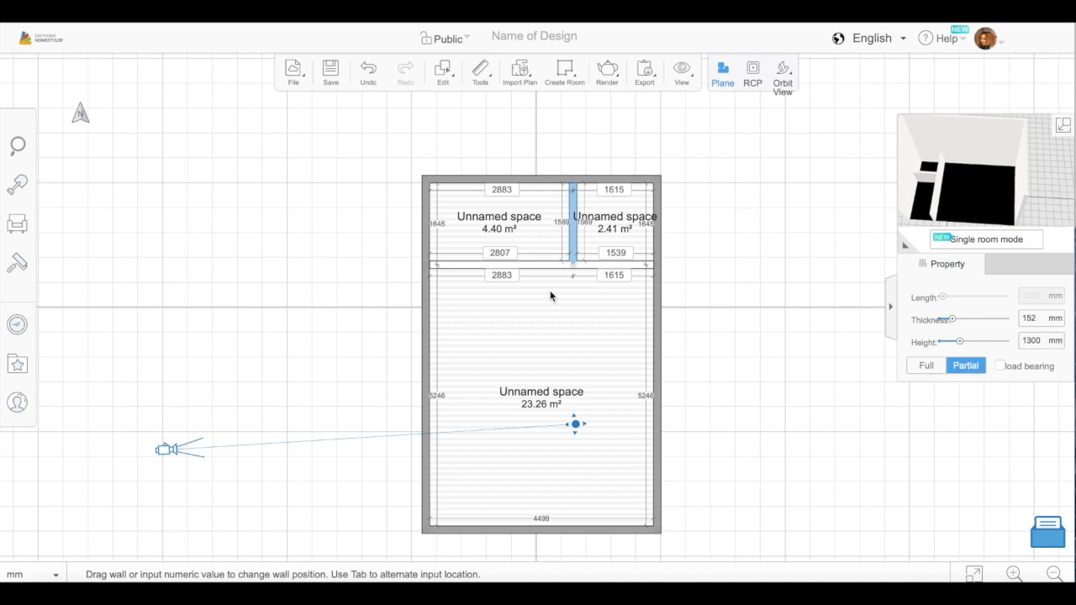
left_click(549, 183)
left_click(534, 263)
left_click(782, 74)
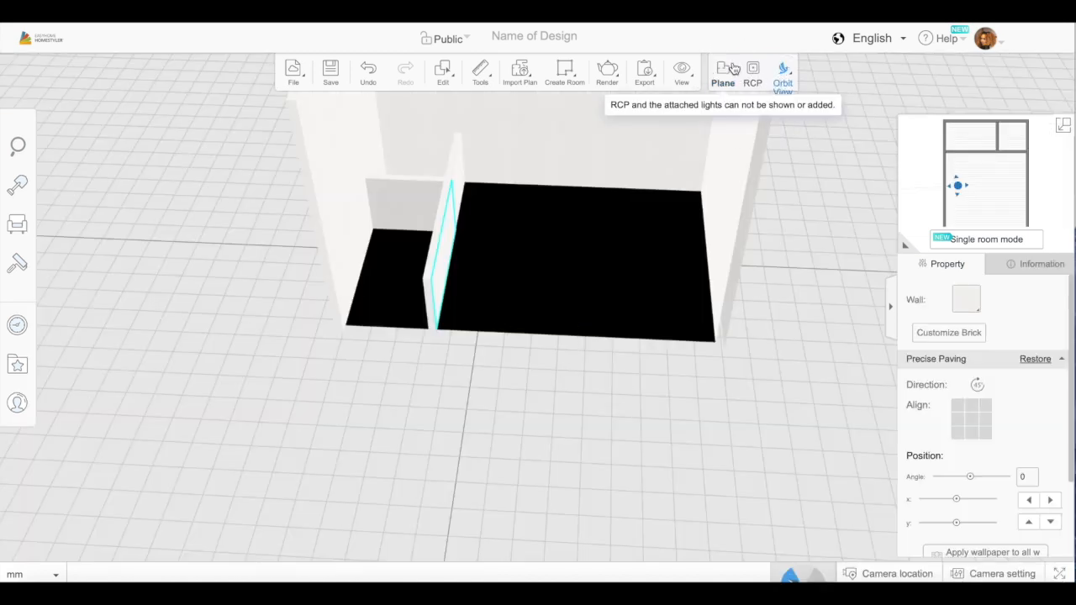
- Set the height of the three partition wall segments to 2500 mm and inspect them in 3D
left_click(731, 71)
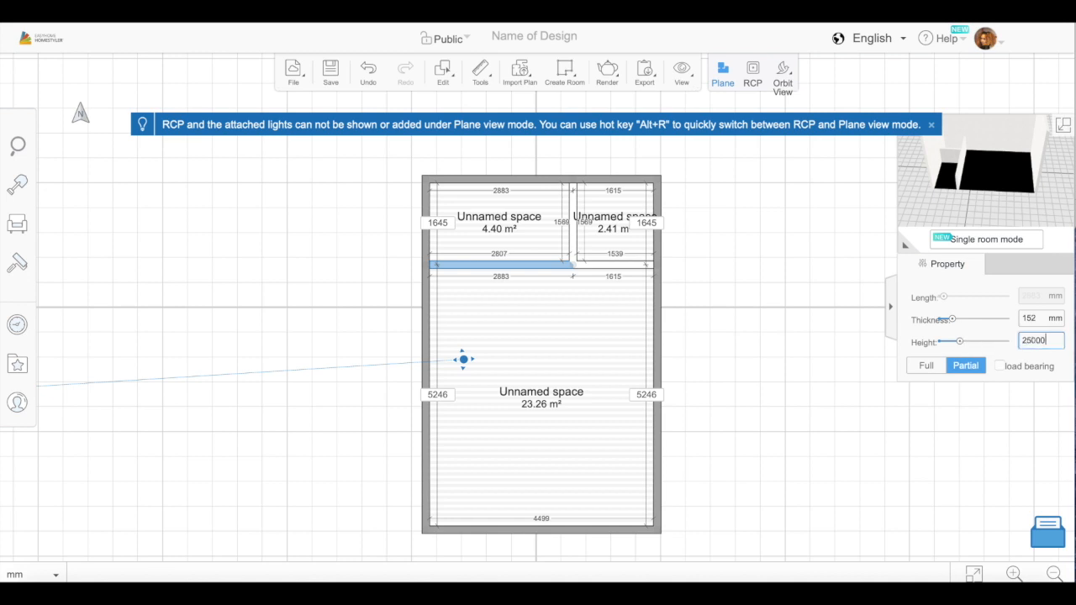
left_click(613, 265)
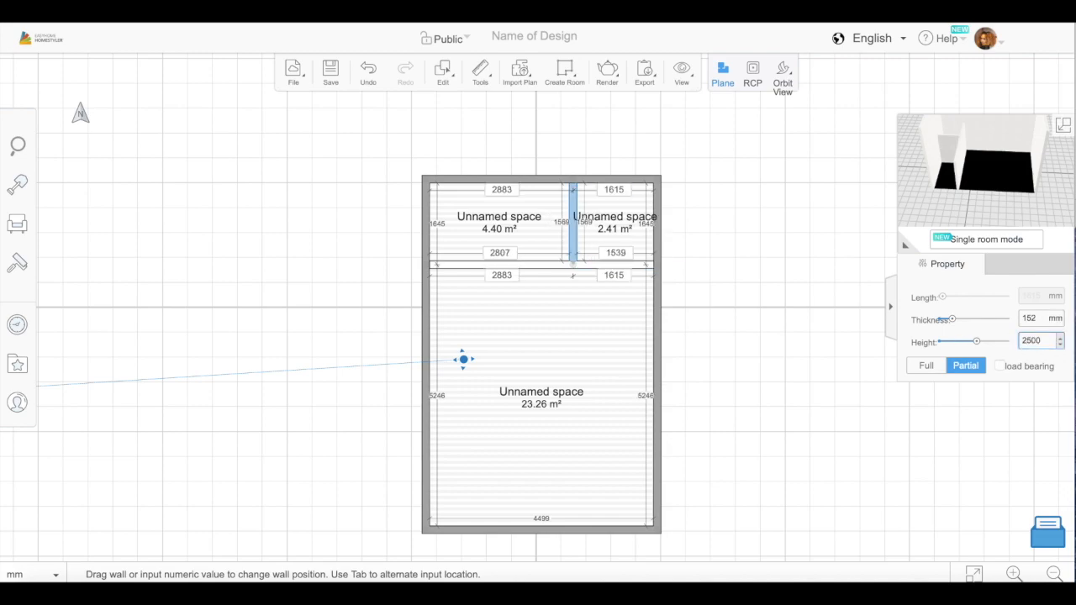
left_click(783, 78)
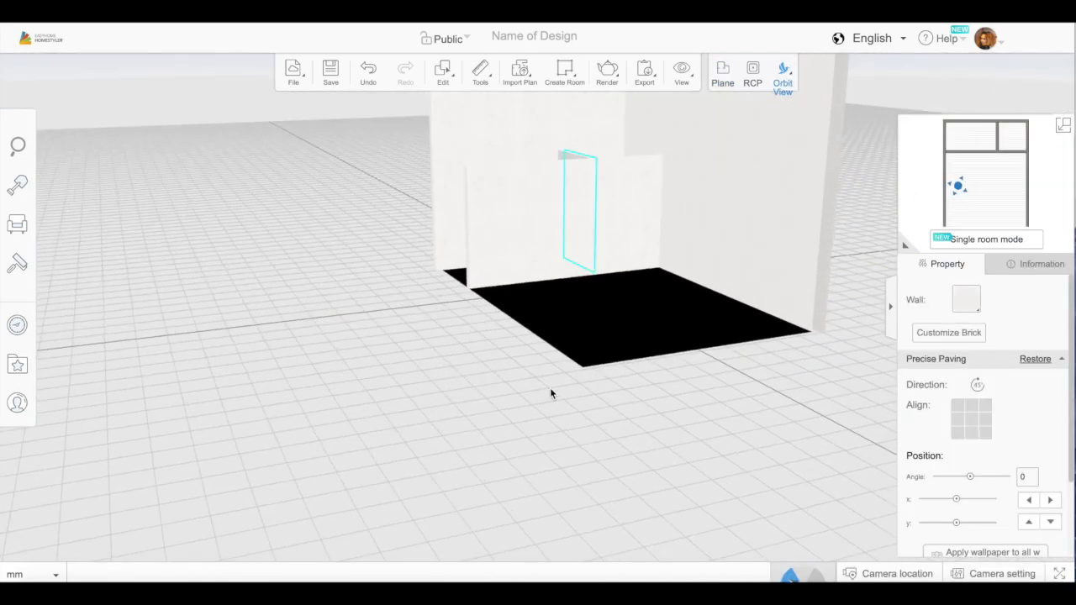
left_click_drag(633, 447, 728, 249)
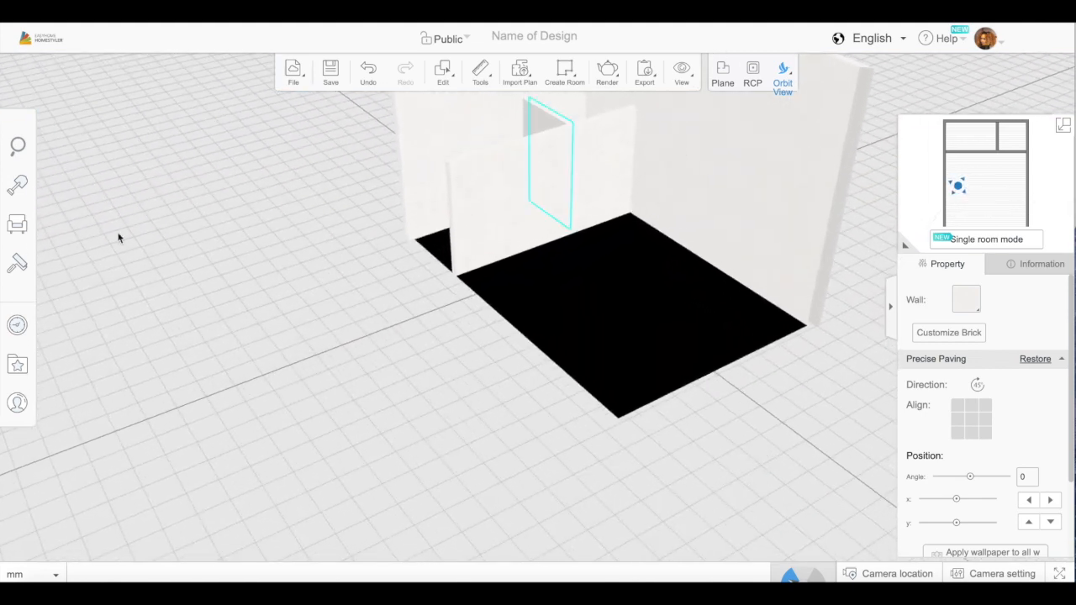
- Place a grey swing door from the doors catalogue in the partition wall of the larger small room
left_click(18, 184)
left_click(82, 332)
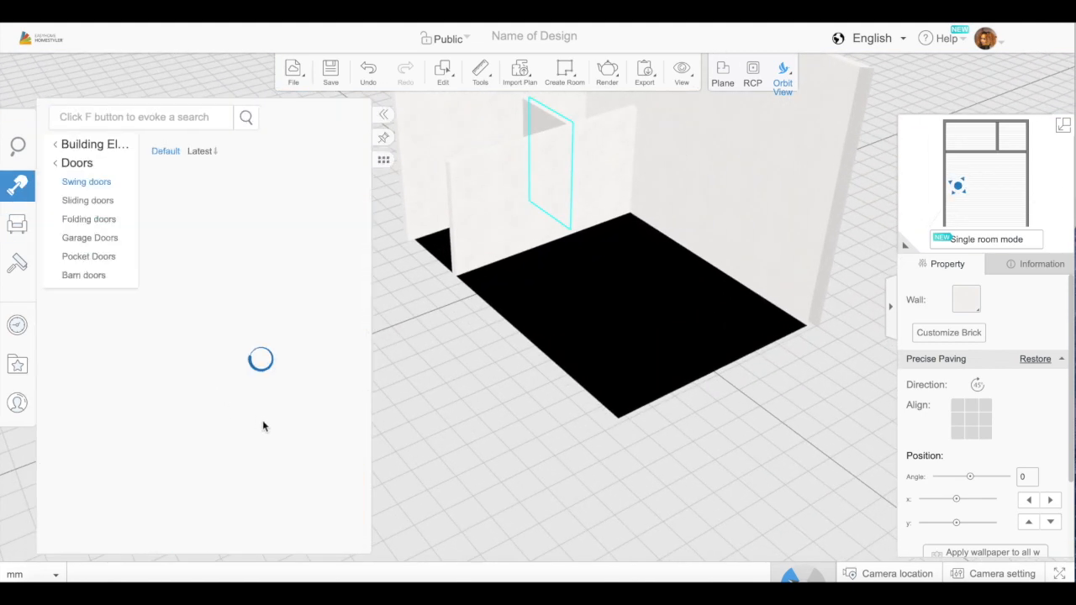
scroll(256, 439, "down", 15)
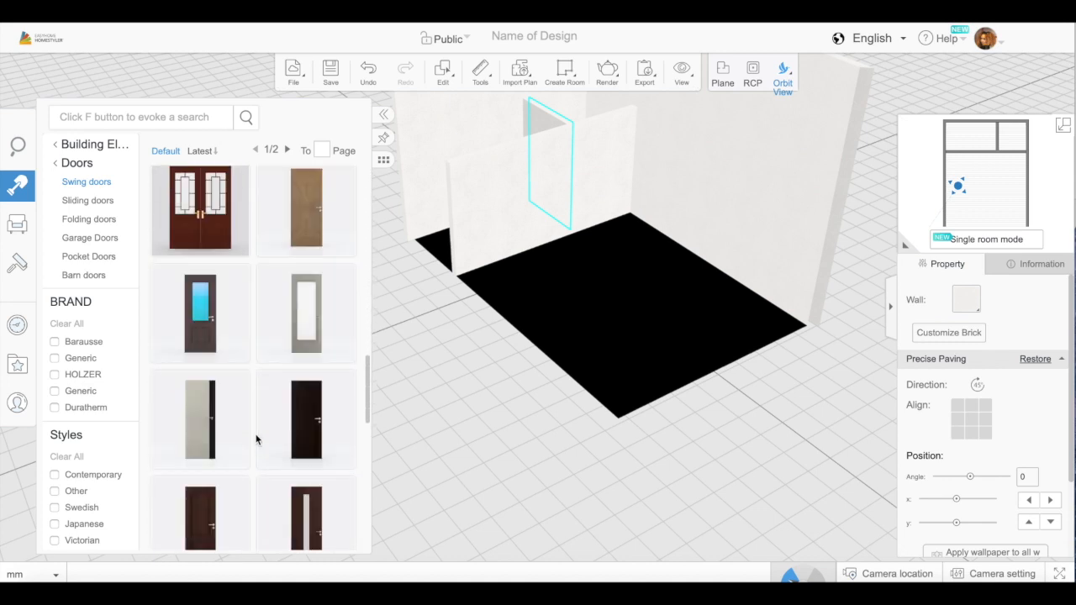
scroll(256, 439, "down", 2)
left_click(230, 525)
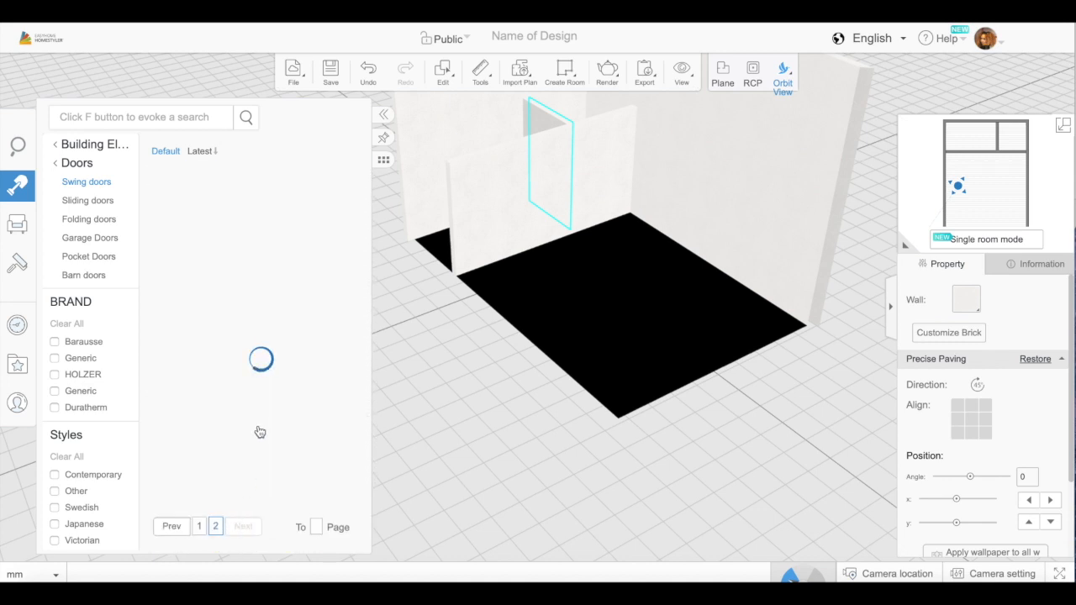
scroll(252, 442, "down", 3)
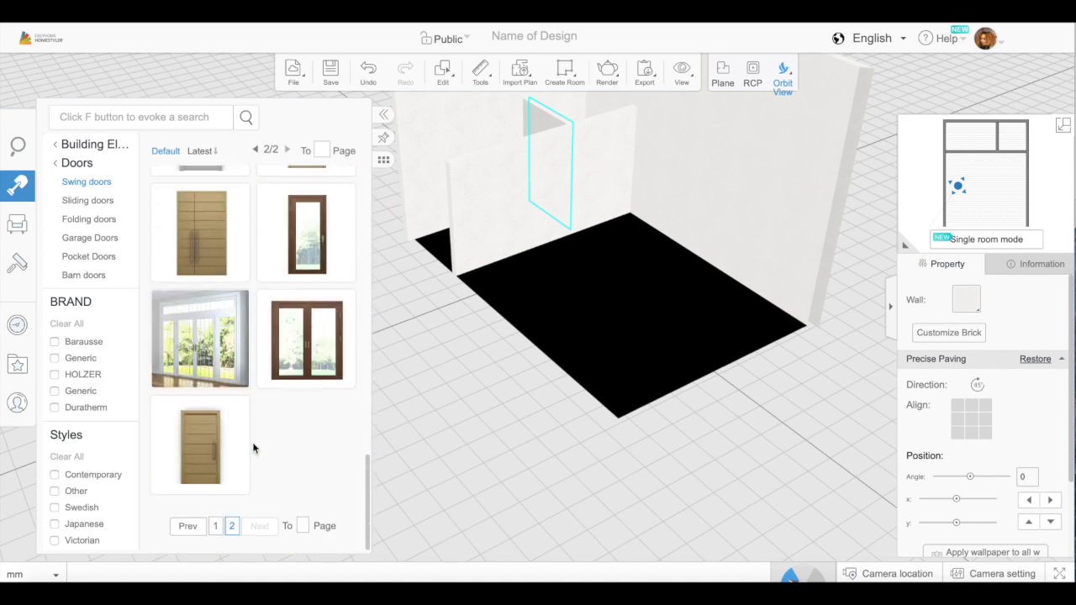
left_click_drag(252, 444, 498, 246)
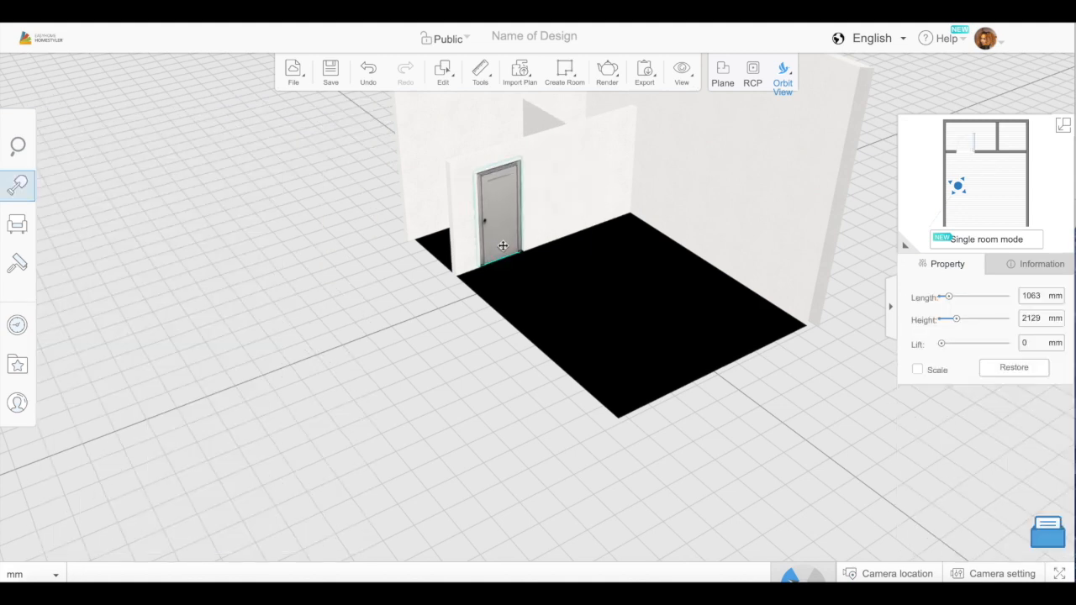
- Place a second matching swing door in the partition wall of the smaller room
left_click_drag(765, 400, 590, 197)
left_click(443, 74)
left_click(464, 110)
left_click(717, 263)
left_click_drag(496, 441, 564, 466)
- Move the main room's lower outer wall outward in the floor plan, making the side walls about 6672 mm long
left_click(722, 74)
left_click_drag(778, 283, 746, 353)
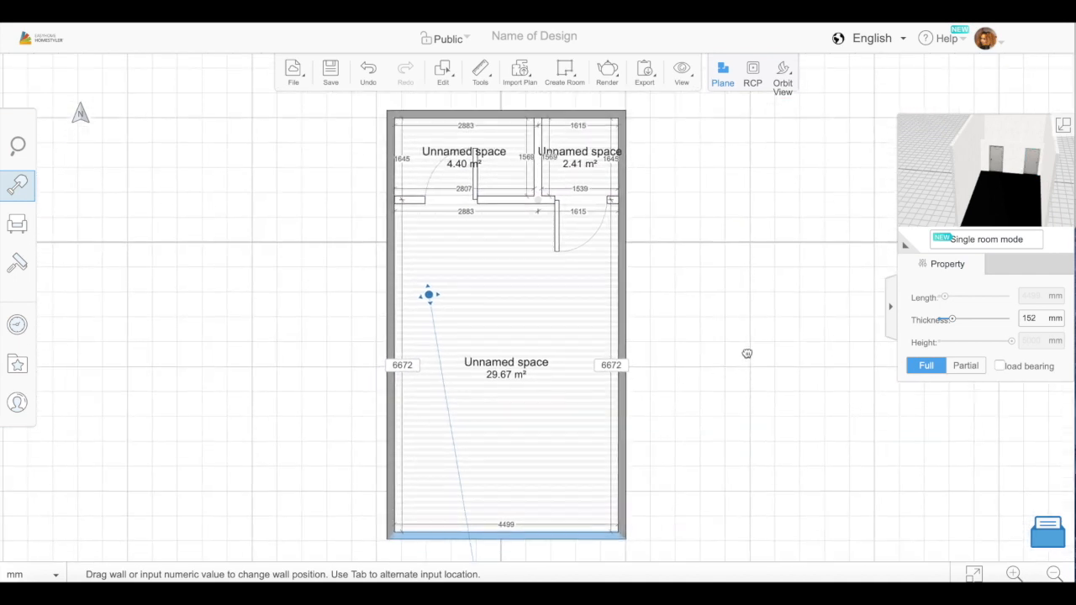
- Place the 114 × 214 cm White Door in the main room's left outer wall, about 1154 mm from the partition
left_click(22, 192)
left_click(96, 334)
scroll(251, 412, "down", 5)
scroll(250, 416, "down", 3)
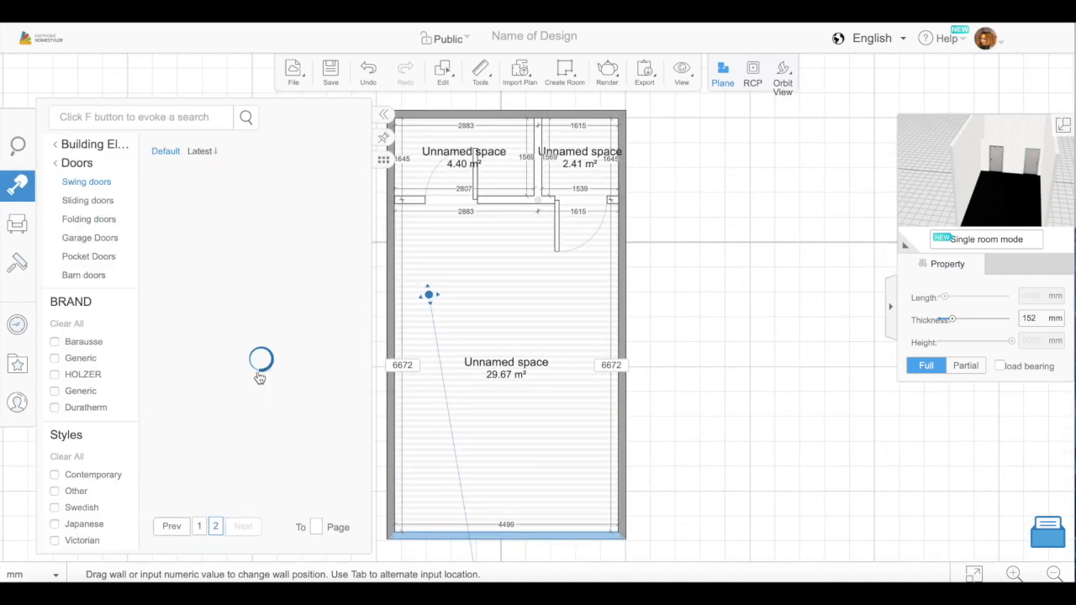
scroll(256, 412, "down", 2)
scroll(256, 412, "down", 2)
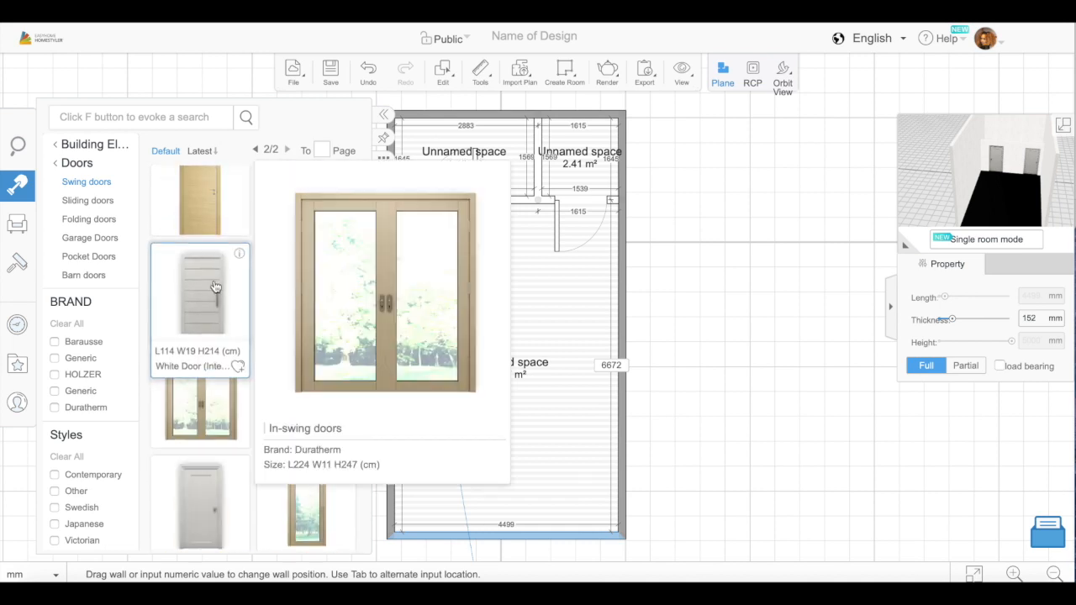
left_click_drag(206, 295, 387, 324)
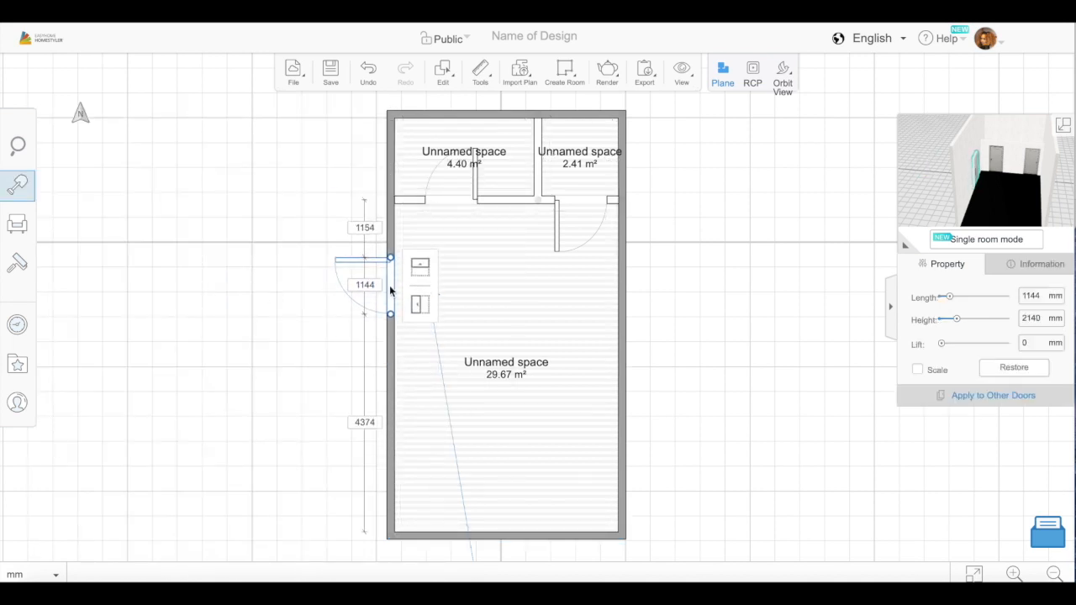
- Apply the Concrete material from the Others category to the main room's floor in 3D
left_click(782, 82)
left_click_drag(632, 358, 645, 243)
left_click(15, 268)
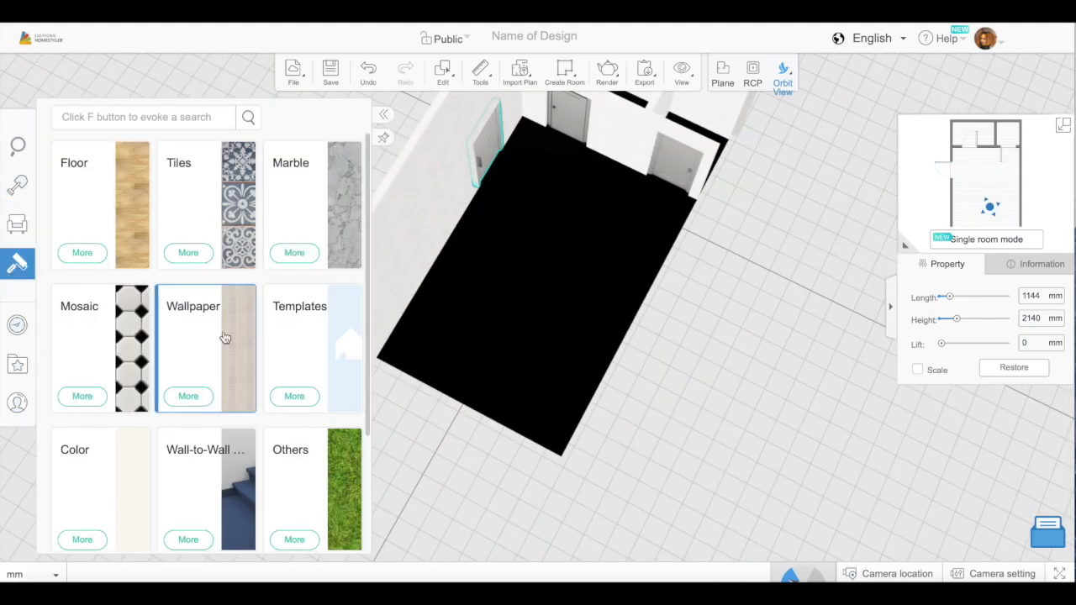
scroll(224, 336, "down", 2)
left_click(304, 360)
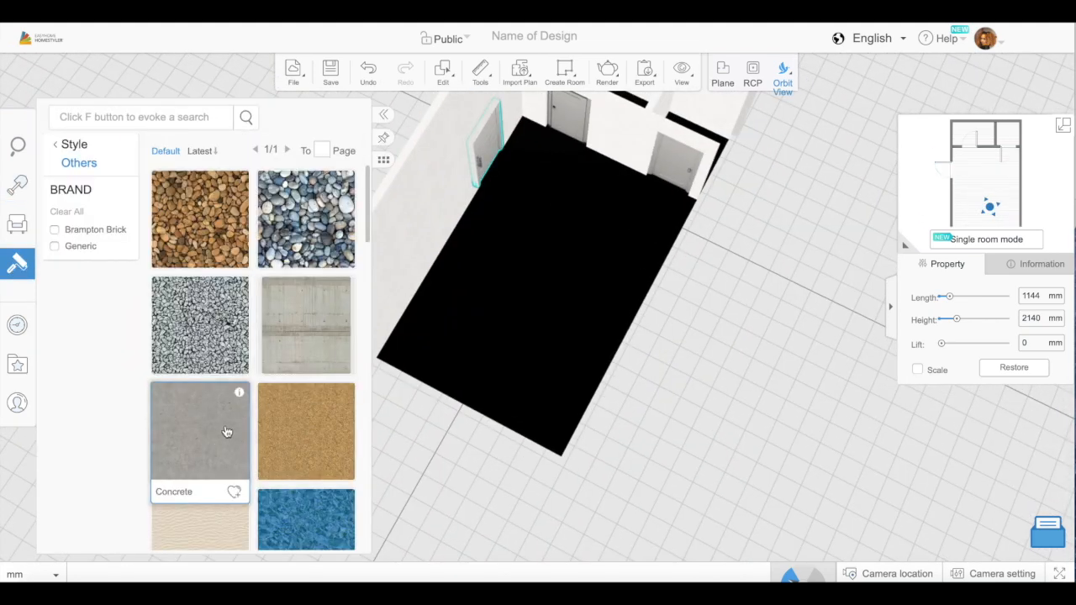
left_click(227, 432)
mouse_move(540, 319)
left_mouse_down()
mouse_move(677, 317)
mouse_move(600, 327)
mouse_move(193, 284)
left_mouse_up()
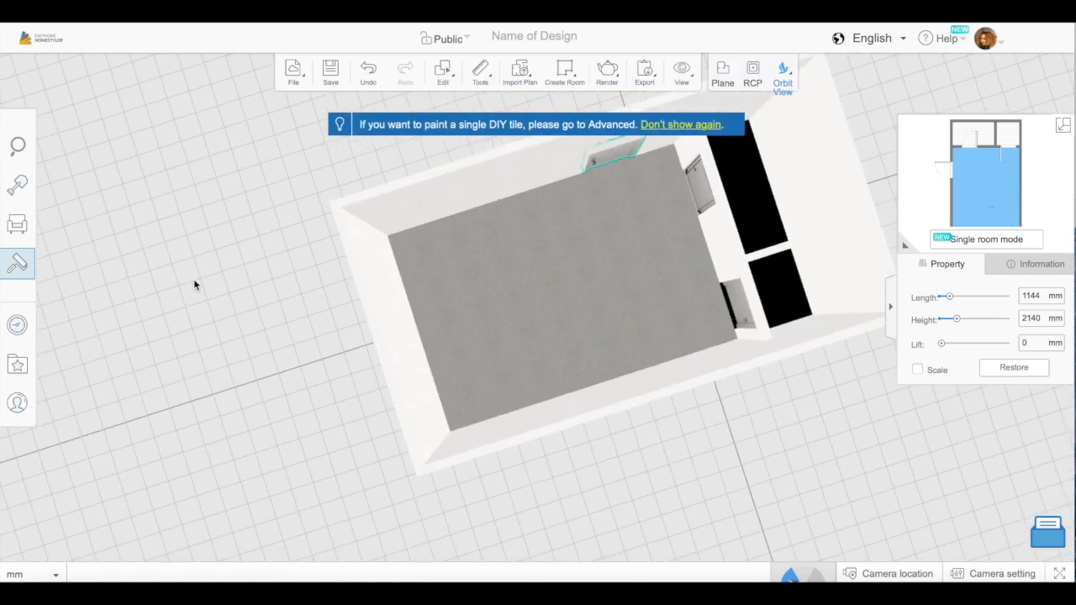
- Cover the main room's outer walls with a grey-brown brick texture from the Others category
left_click(77, 270)
scroll(254, 445, "down", 5)
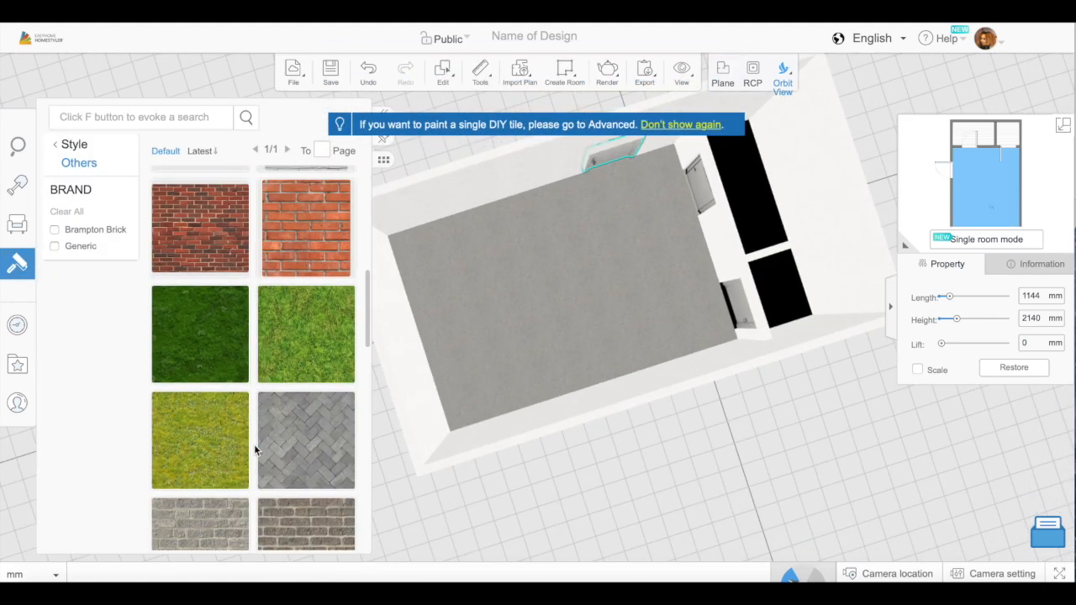
left_click(254, 443)
left_click(456, 212)
left_click_drag(456, 212, 507, 320)
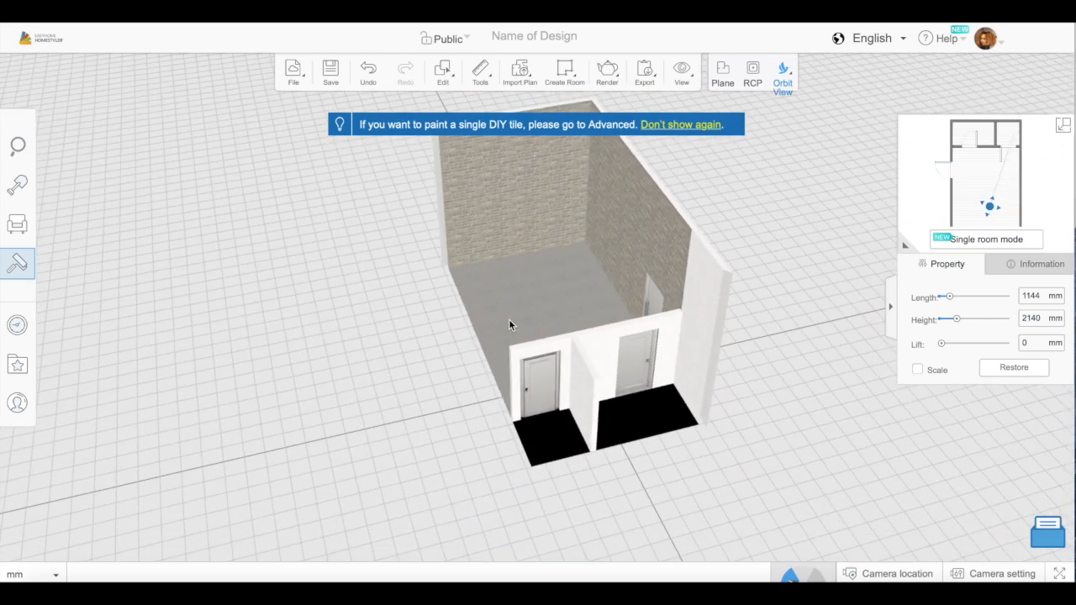
- Try to place a 2740 × 2169 mm floor-to-ceiling window in the main room's outer wall opposite the small rooms
left_click(73, 225)
left_click(18, 185)
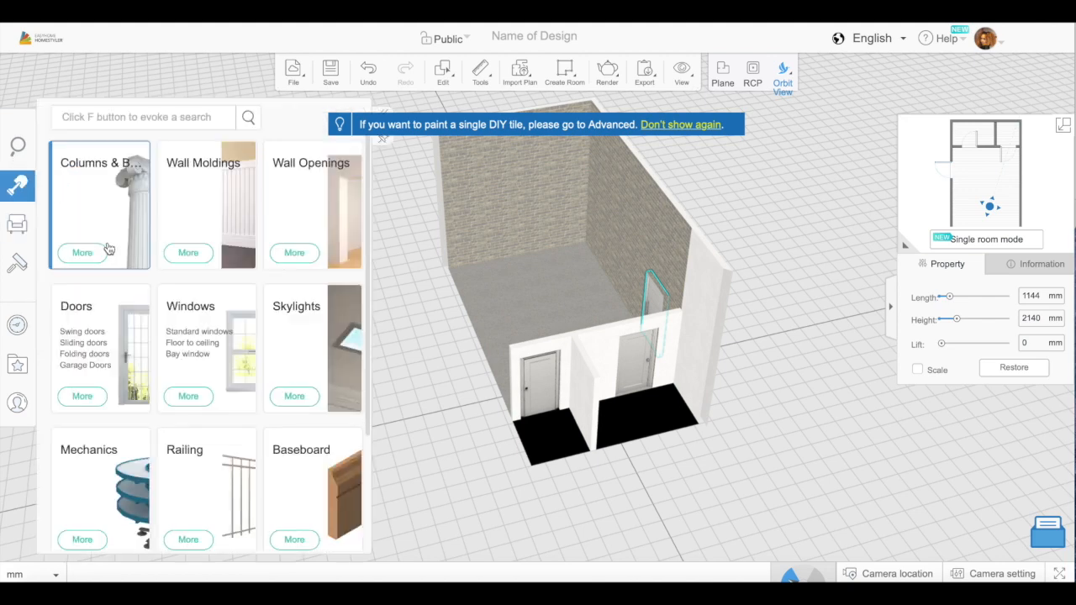
left_click(176, 333)
left_click(93, 202)
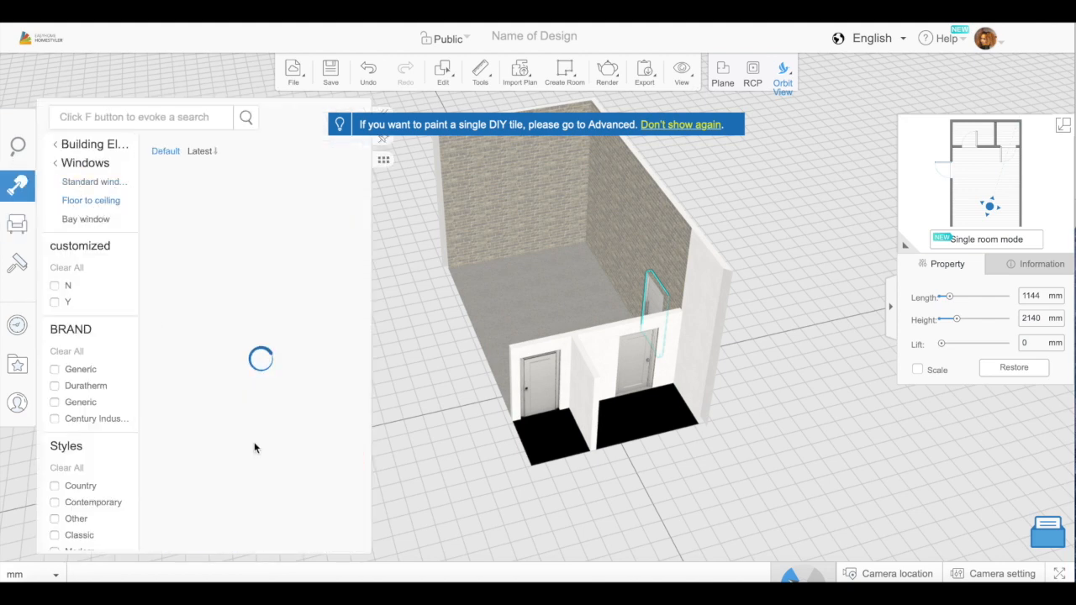
scroll(255, 447, "down", 5)
scroll(254, 442, "down", 5)
left_click(251, 526)
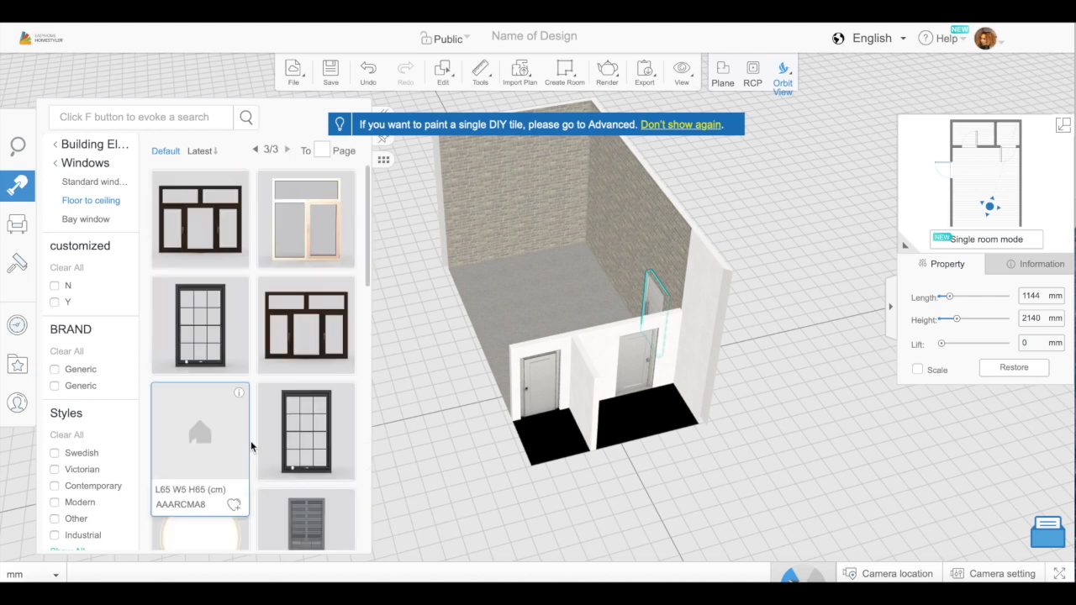
scroll(250, 441, "down", 5)
scroll(250, 435, "down", 3)
scroll(251, 434, "up", 2)
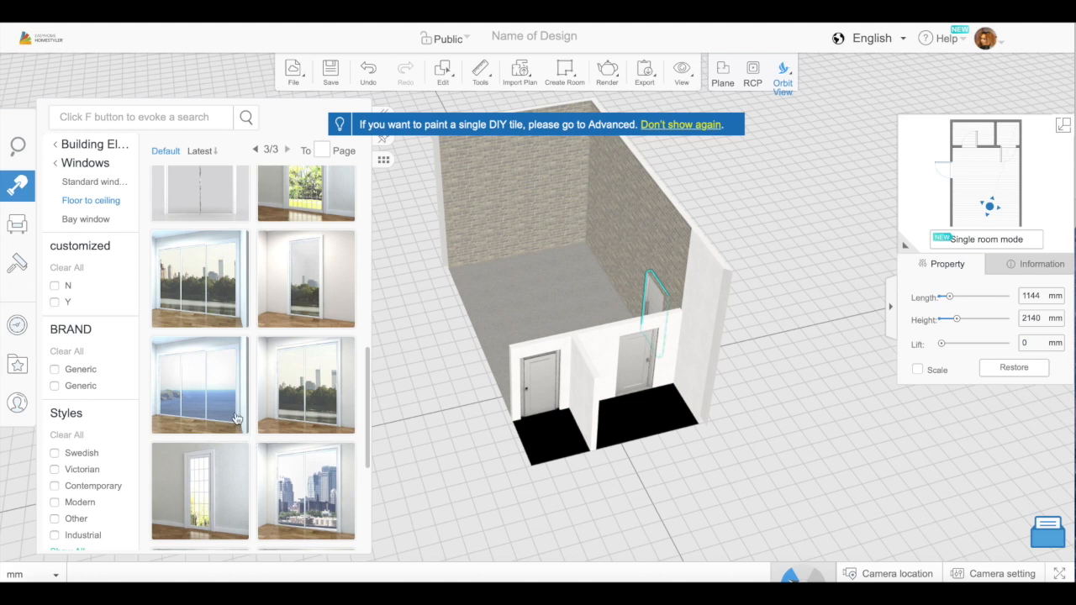
left_click(199, 278)
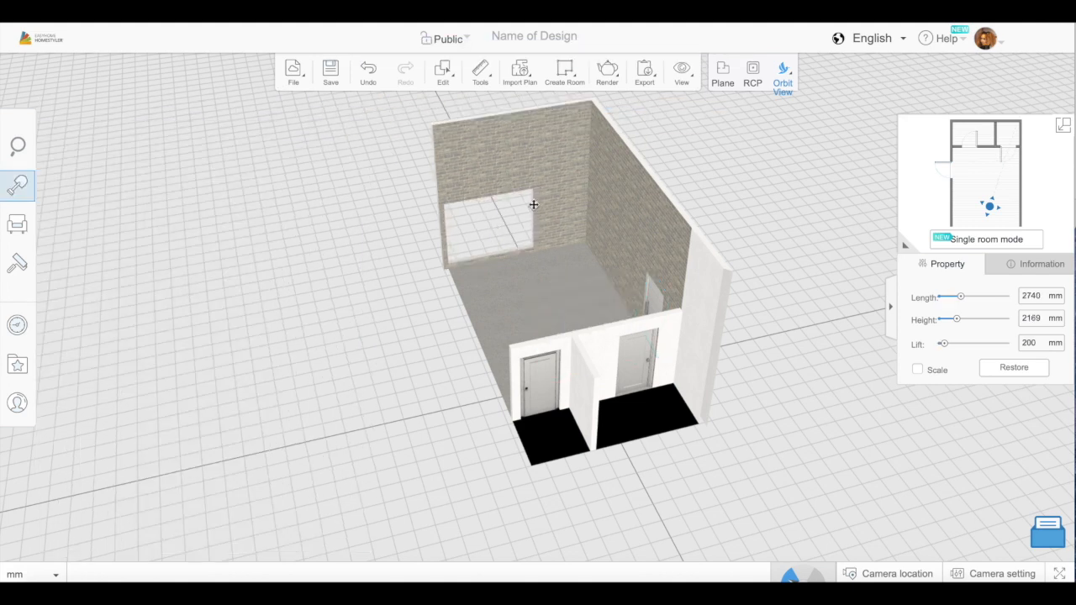
left_click(722, 74)
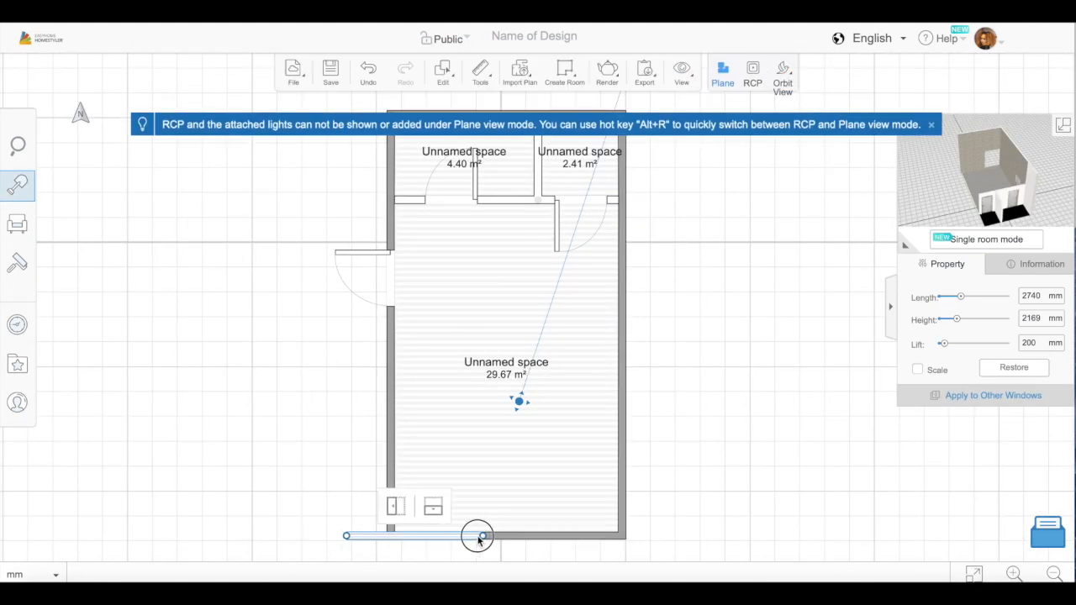
left_click(495, 538)
- Place the 2740 × 2169 mm three-panel floor-to-ceiling window in the main room's lower outer wall in the floor plan
left_click(63, 183)
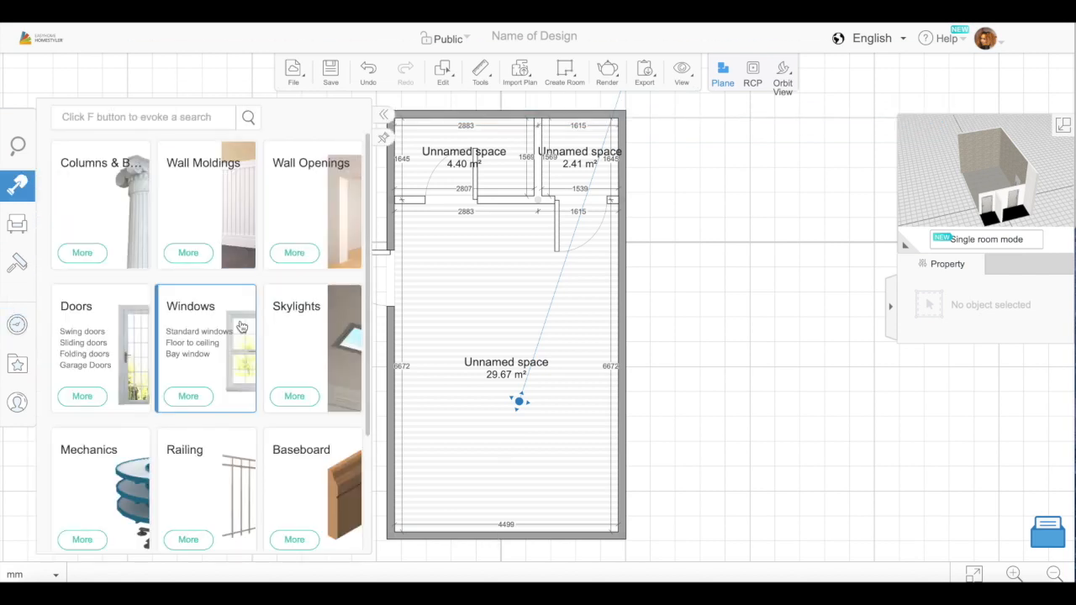
left_click(201, 352)
left_click(287, 150)
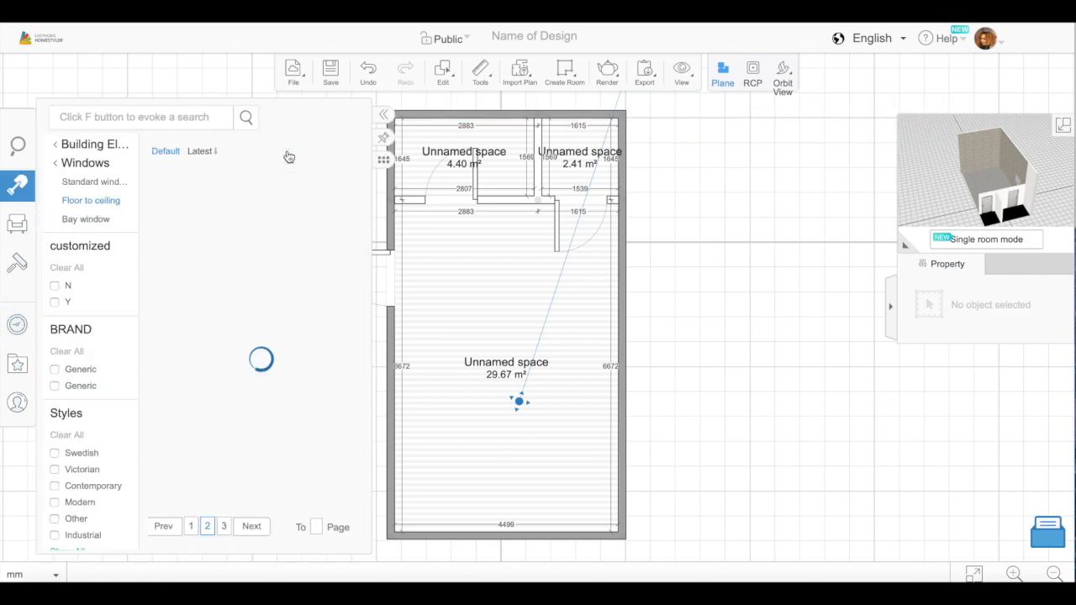
left_click(287, 151)
scroll(239, 475, "down", 5)
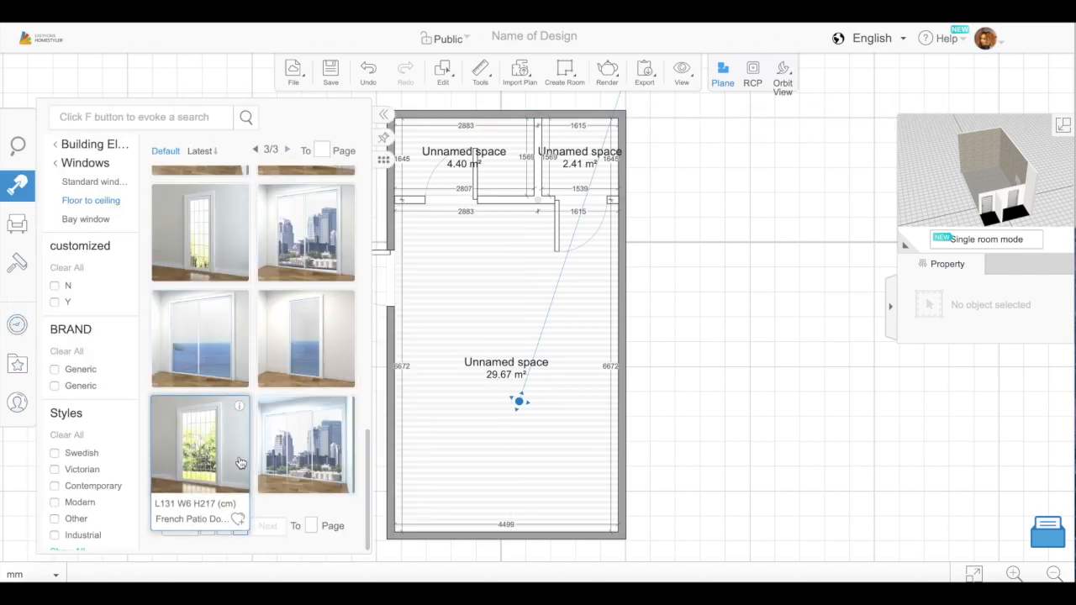
left_click_drag(274, 461, 443, 476)
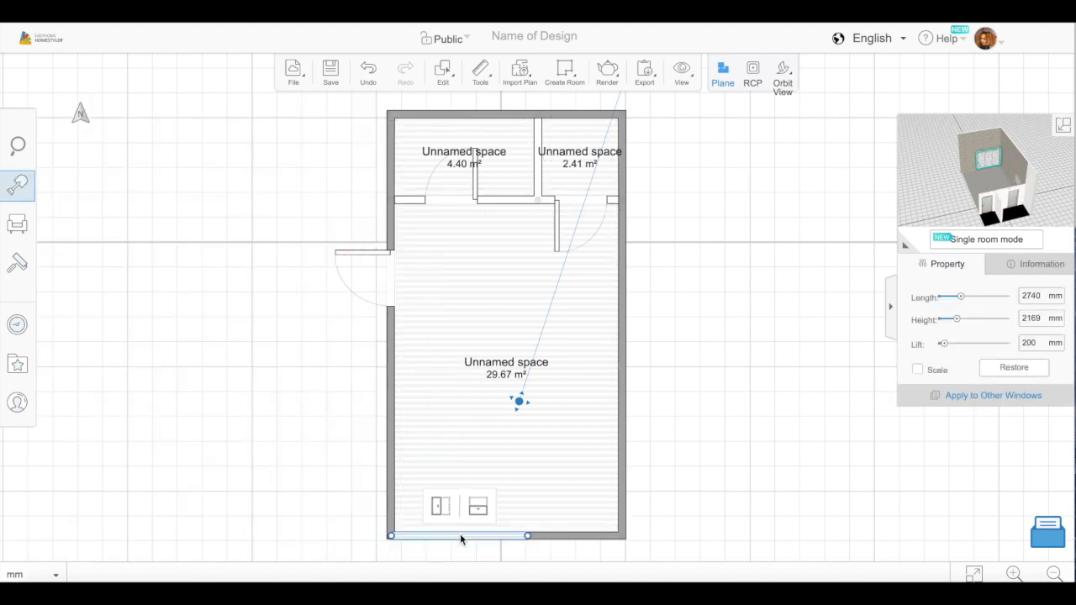
- Stretch the window across the wall to about 4511 mm, with its lift at 0 and its height about 4935 mm
left_click(528, 536)
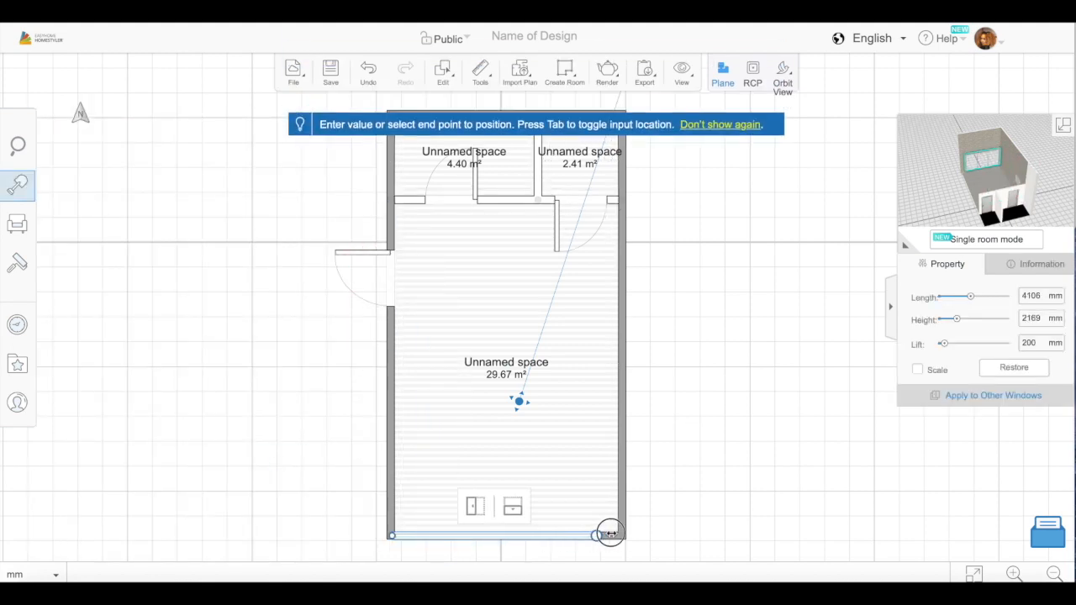
left_click(782, 72)
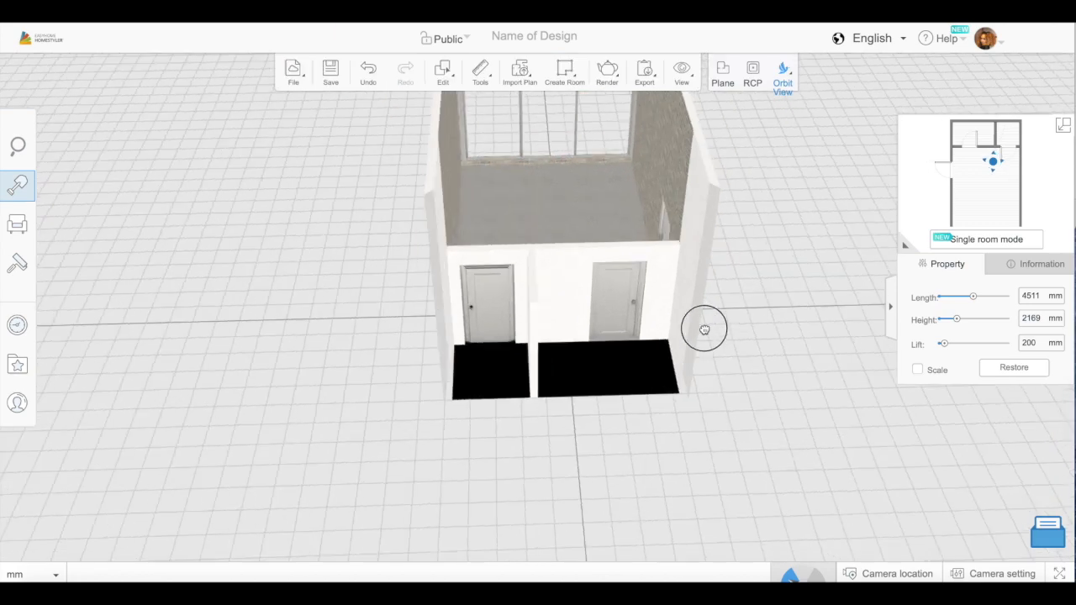
left_click_drag(957, 320, 964, 320)
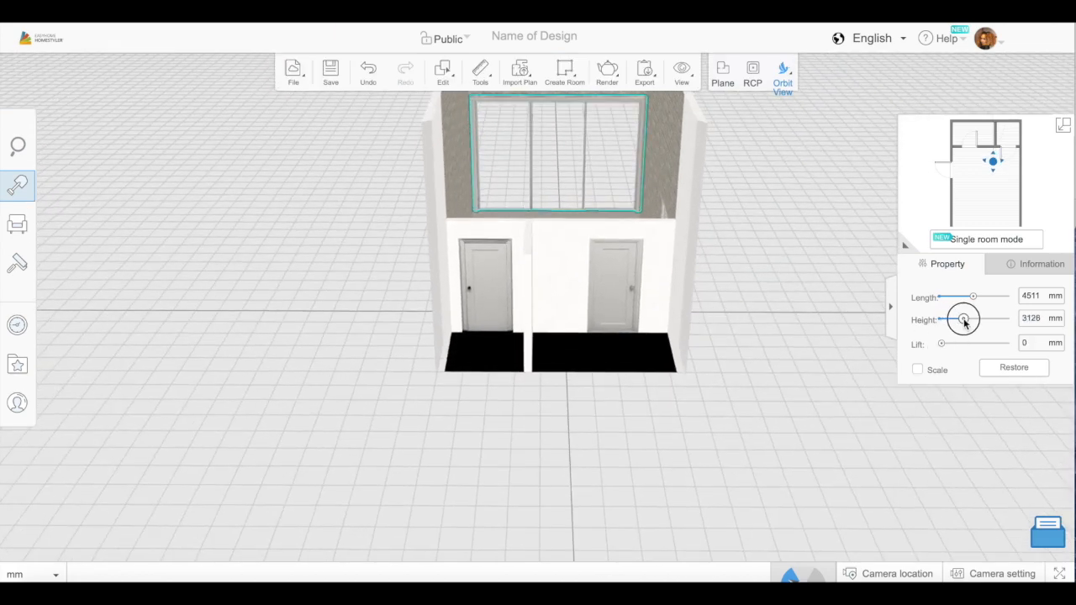
left_click_drag(583, 401, 622, 418)
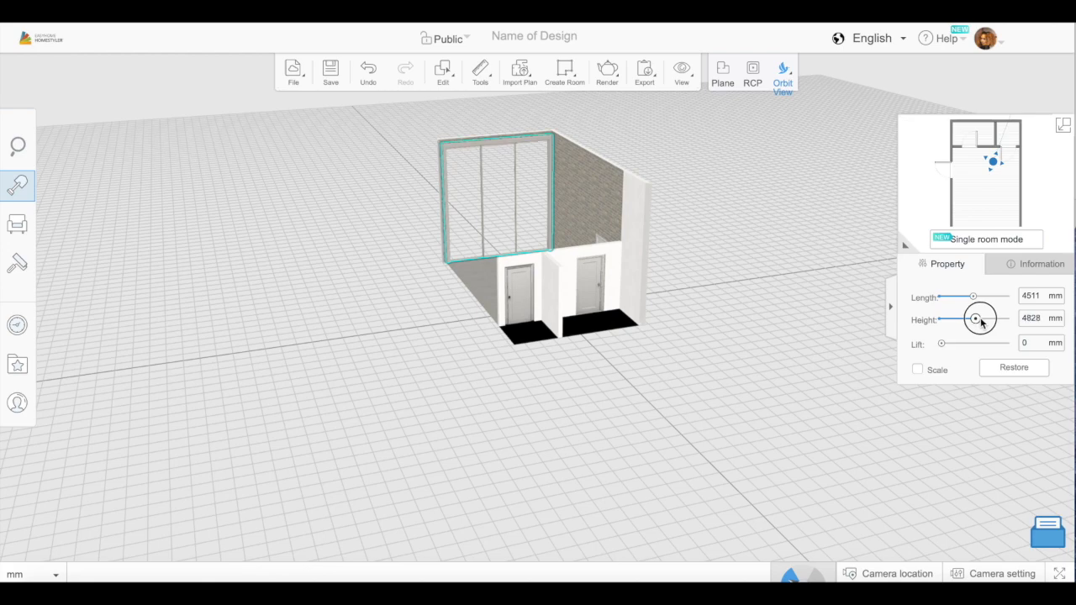
left_click_drag(798, 357, 453, 361)
scroll(452, 355, "up", 3)
left_click_drag(438, 423, 595, 460)
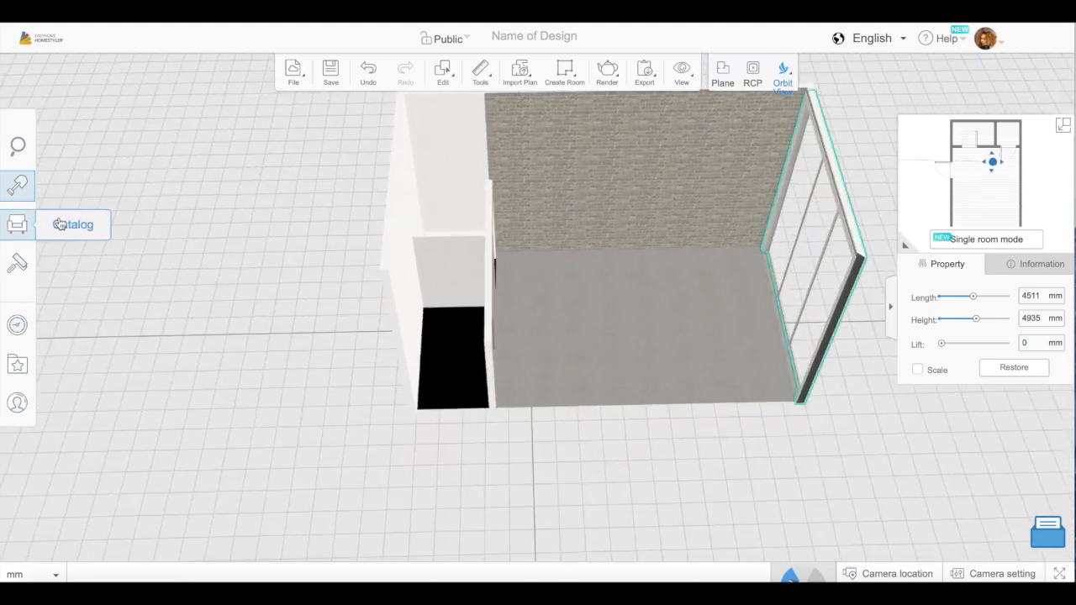
- Place the black-and-white 6388 × 750 × 2080 mm kitchen cabinet set along the main room's long brick wall
left_click(44, 225)
scroll(233, 344, "down", 4)
left_click(222, 370)
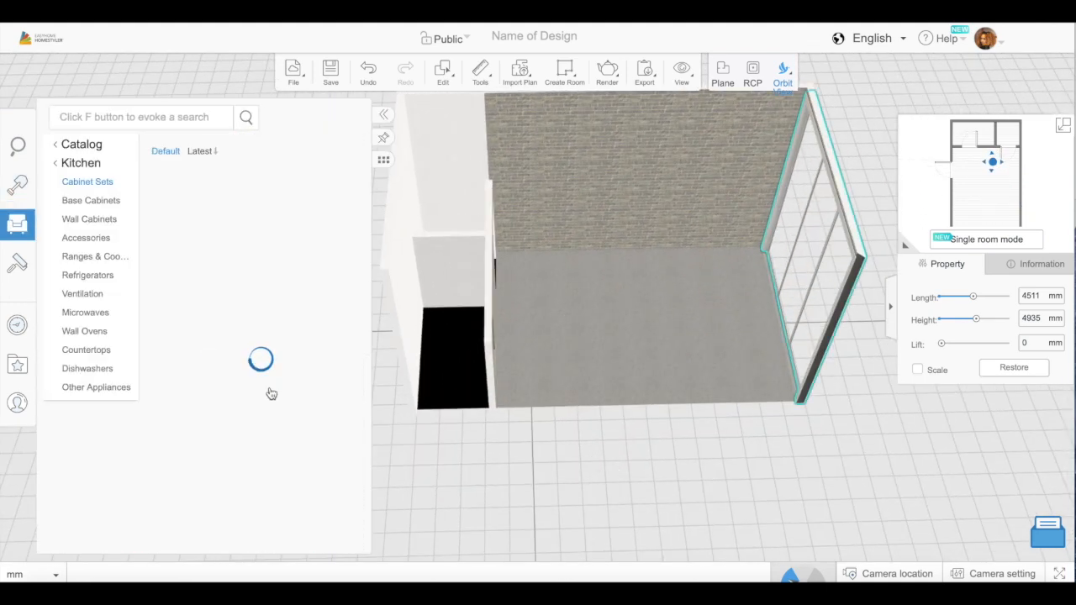
scroll(249, 430, "down", 6)
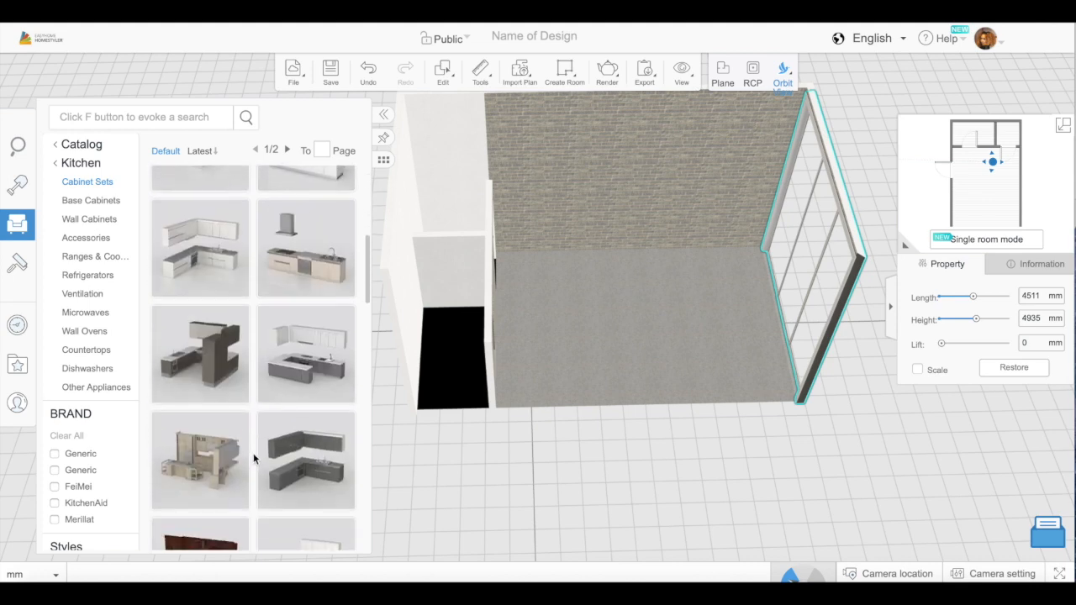
scroll(253, 452, "down", 8)
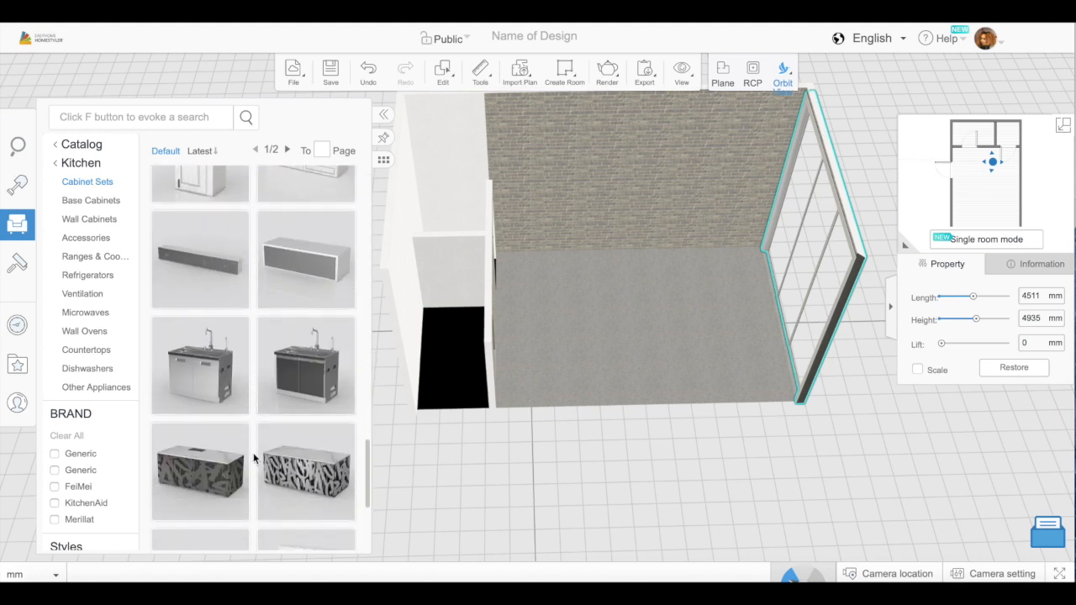
left_click(259, 525)
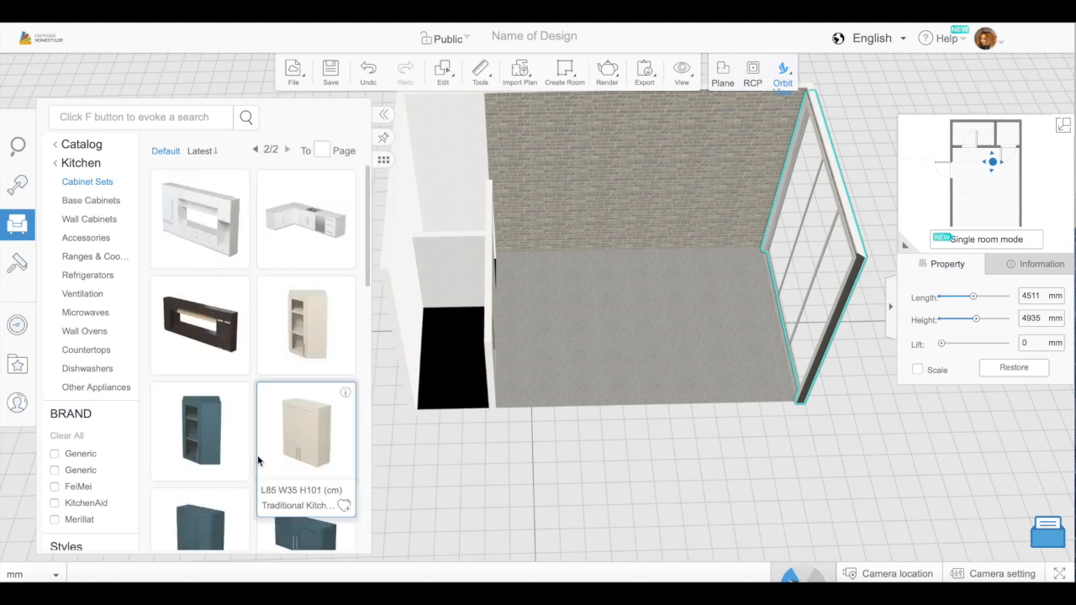
scroll(263, 440, "down", 5)
scroll(244, 488, "down", 3)
left_click(232, 525)
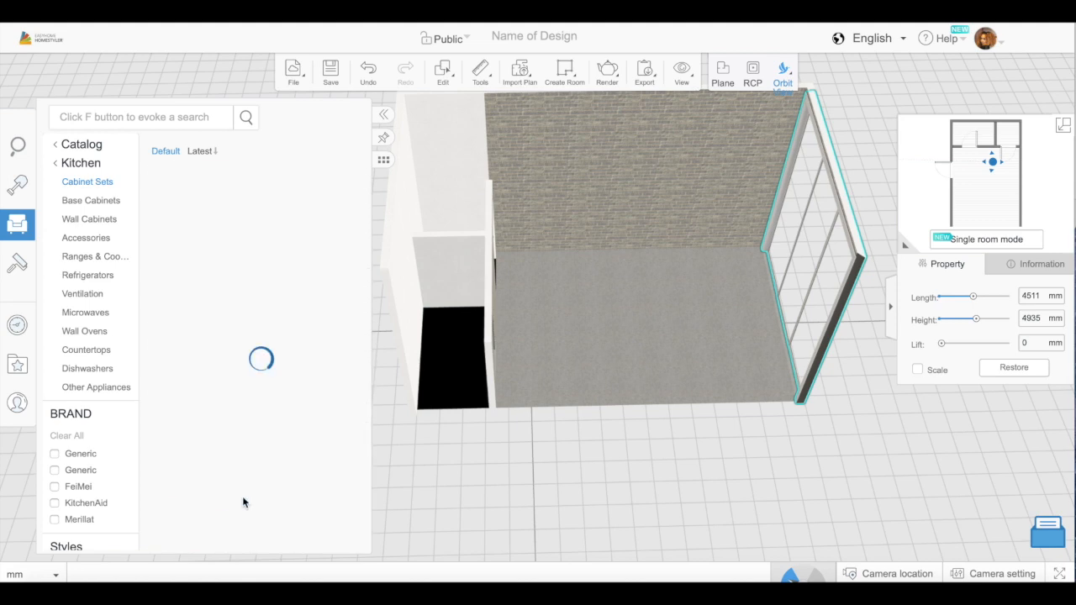
scroll(254, 475, "down", 1)
scroll(255, 475, "down", 5)
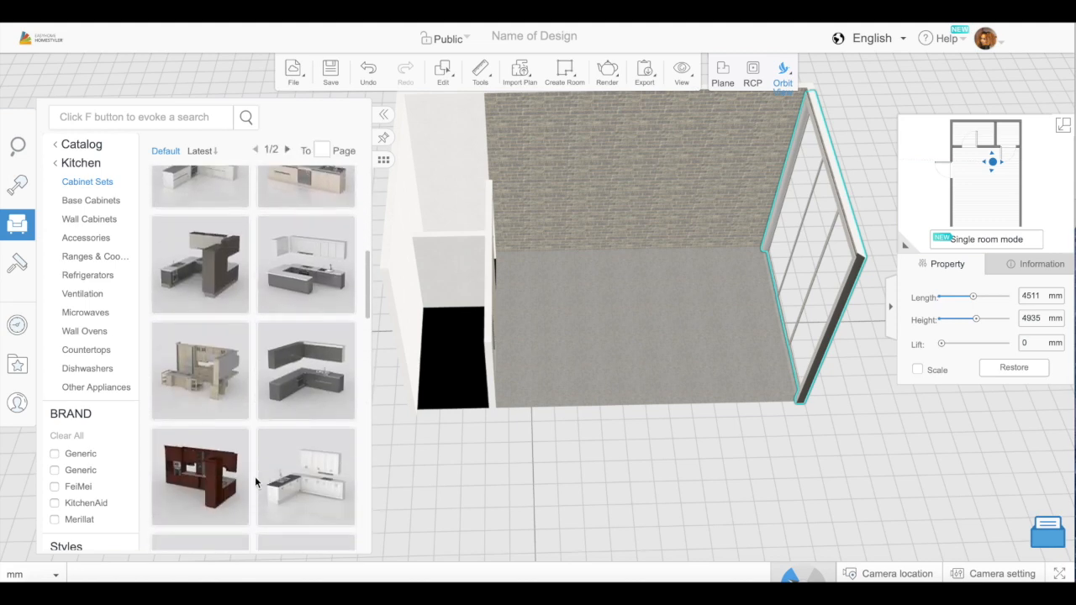
left_click(271, 335)
left_click(567, 225)
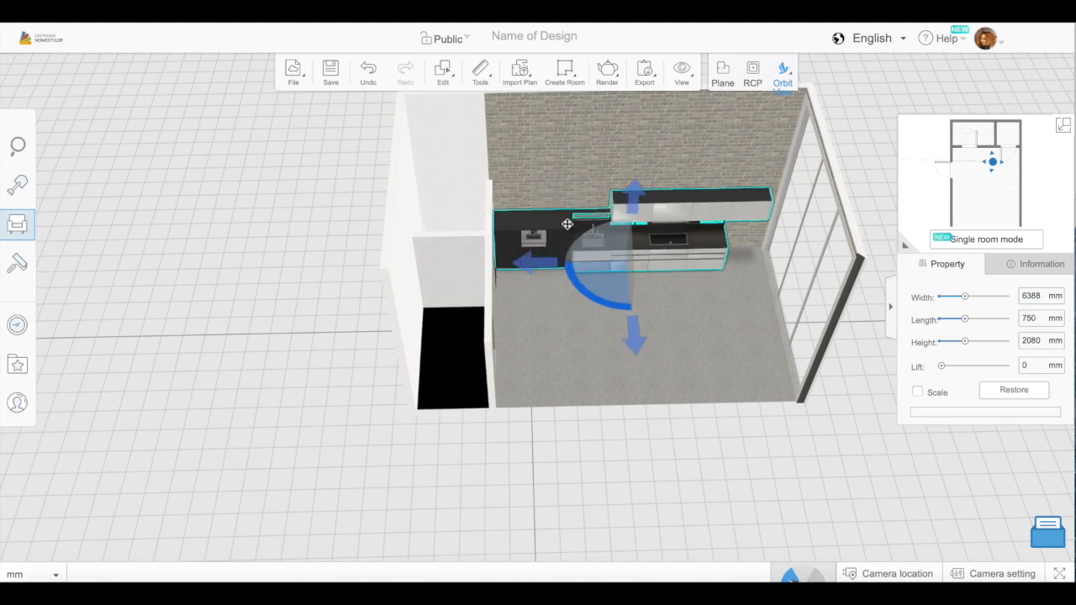
- Reduce the kitchen cabinet set's width to about 3534 mm and slide it along the brick wall, about 514 mm from the partition
left_click_drag(967, 301, 959, 304)
left_click_drag(756, 420, 553, 305)
left_click_drag(667, 305, 682, 303)
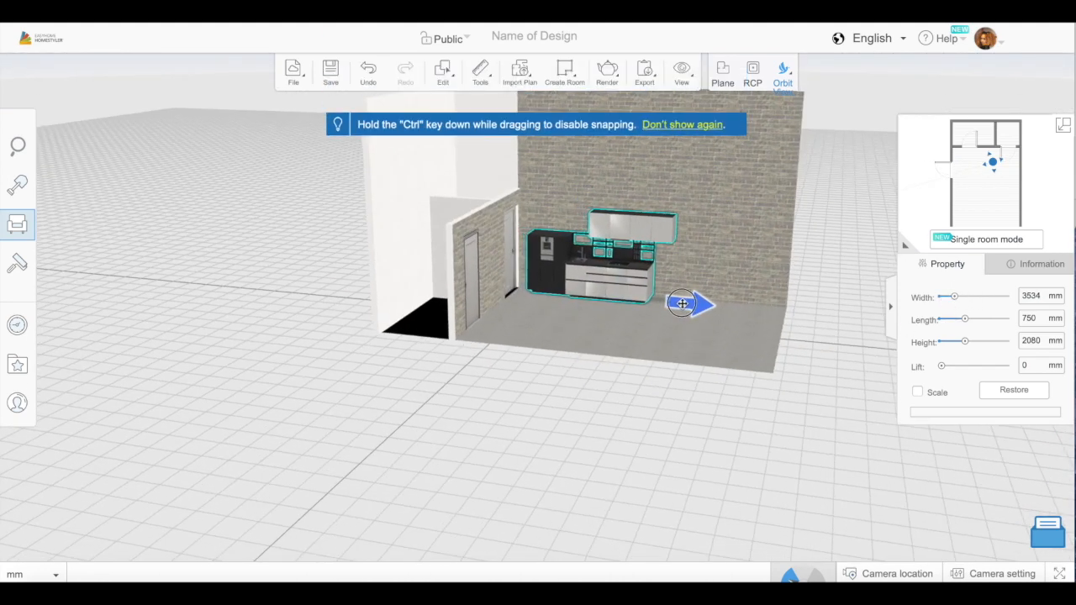
left_click_drag(510, 398, 387, 395)
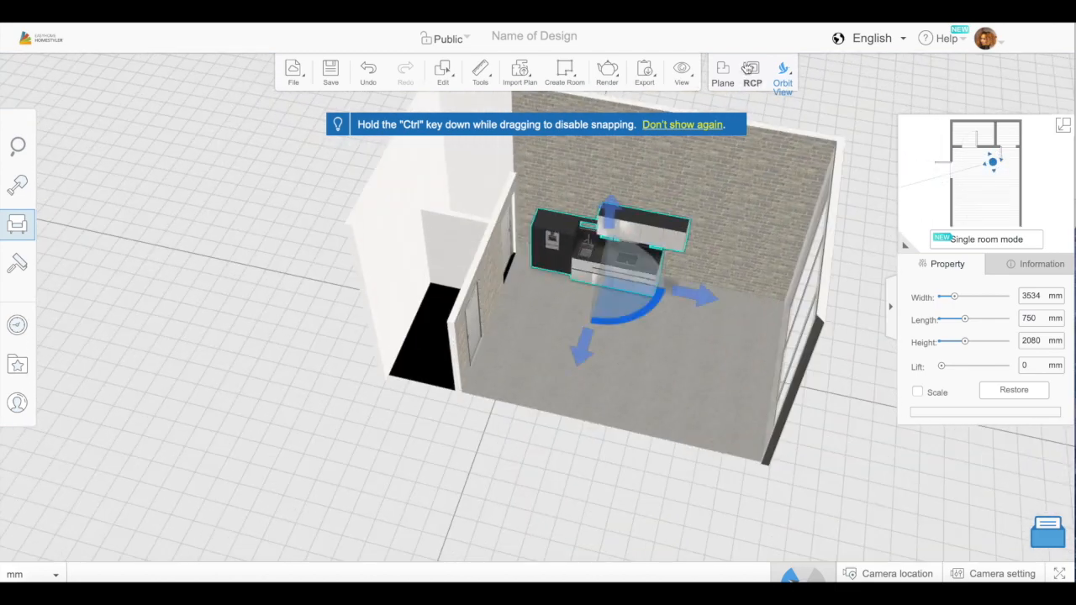
- Move the window wall outward until the main room's side walls are about 7821 mm long, and widen the window to about 4531 mm
left_click(722, 74)
scroll(691, 334, "down", 2)
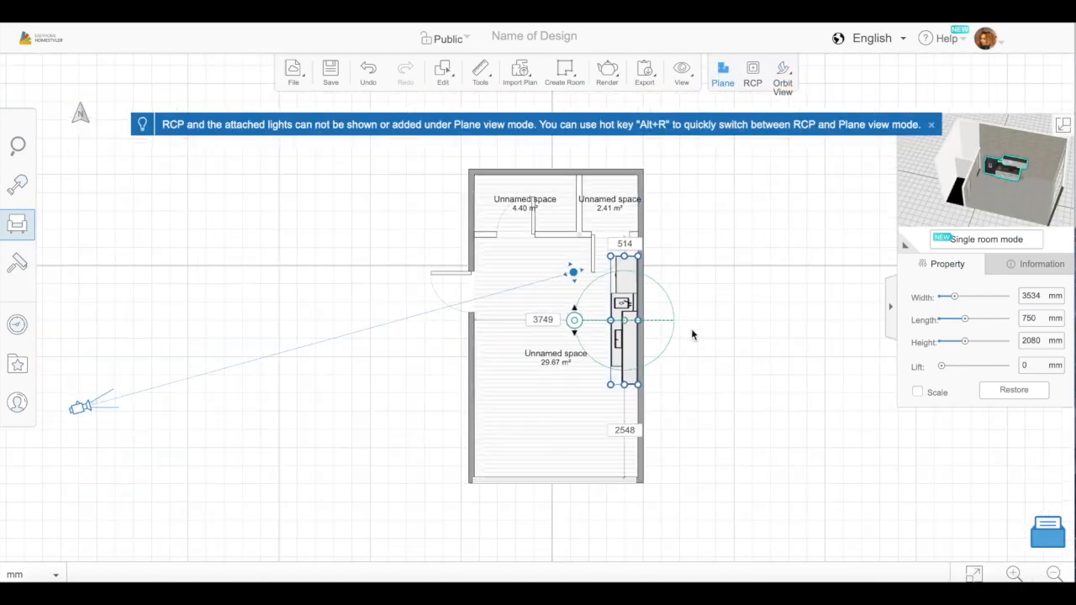
left_click(633, 481)
left_click(630, 481)
left_click_drag(630, 481, 630, 522)
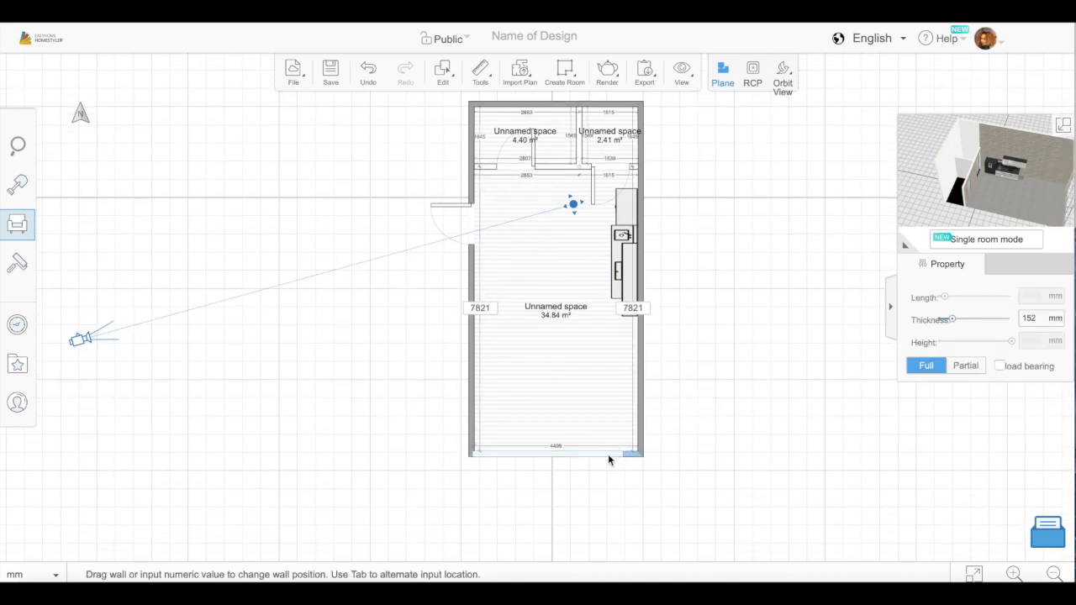
left_click(640, 453)
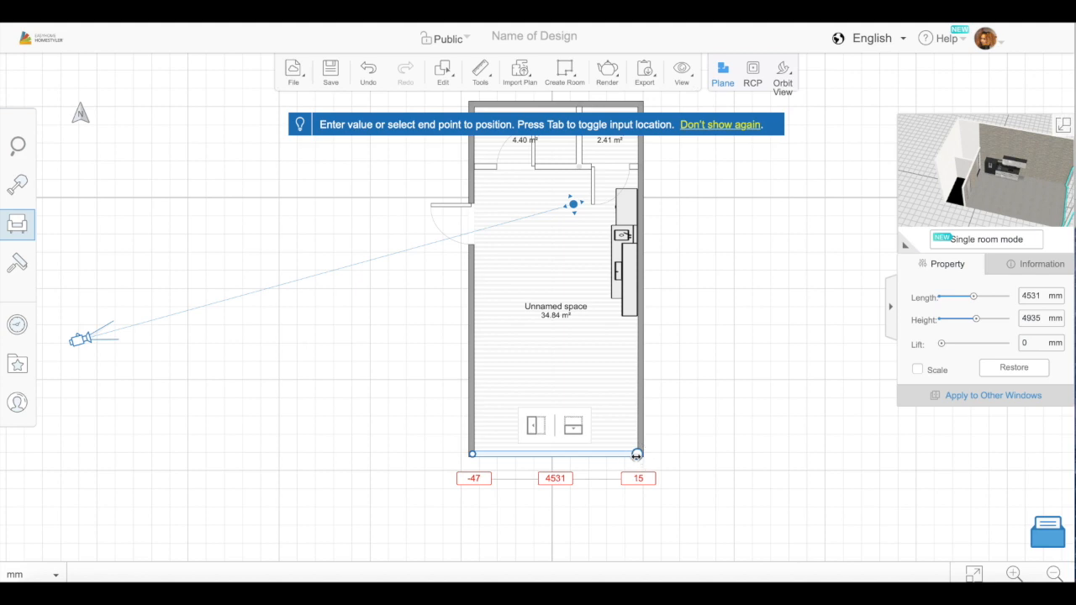
- Raise the kitchen cabinet set's height to about 2279 mm in the 3D view
left_click(781, 75)
left_click_drag(456, 403, 445, 370)
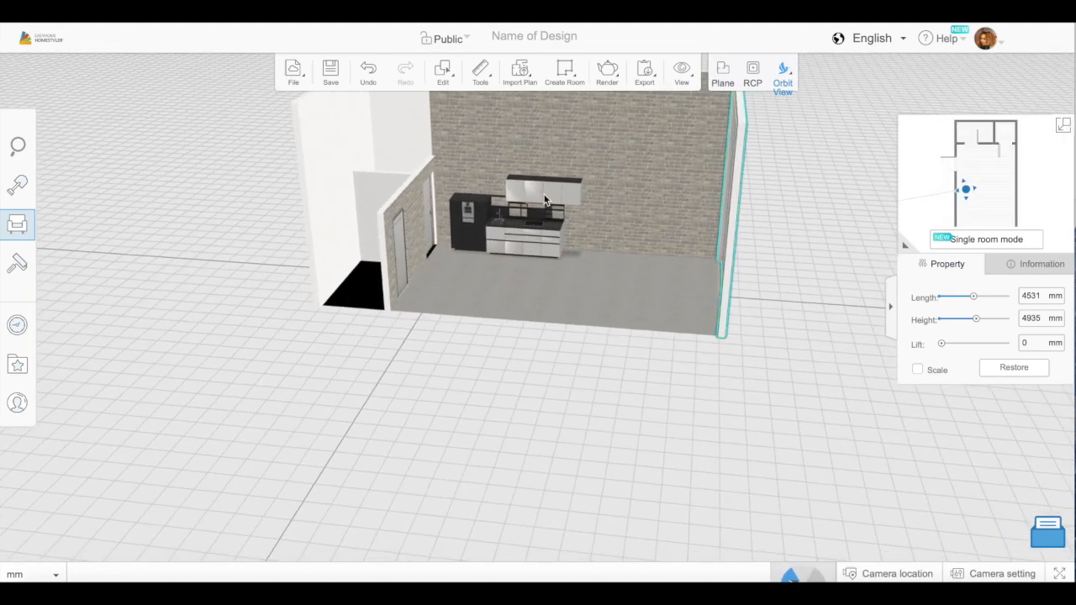
left_click_drag(794, 288, 756, 328)
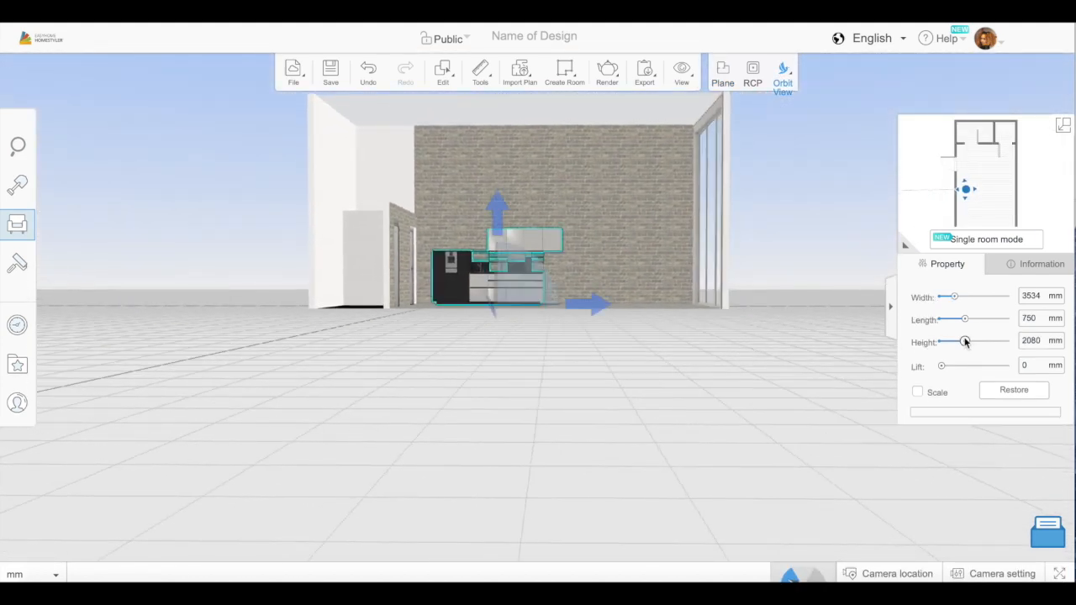
left_click_drag(819, 410, 812, 501)
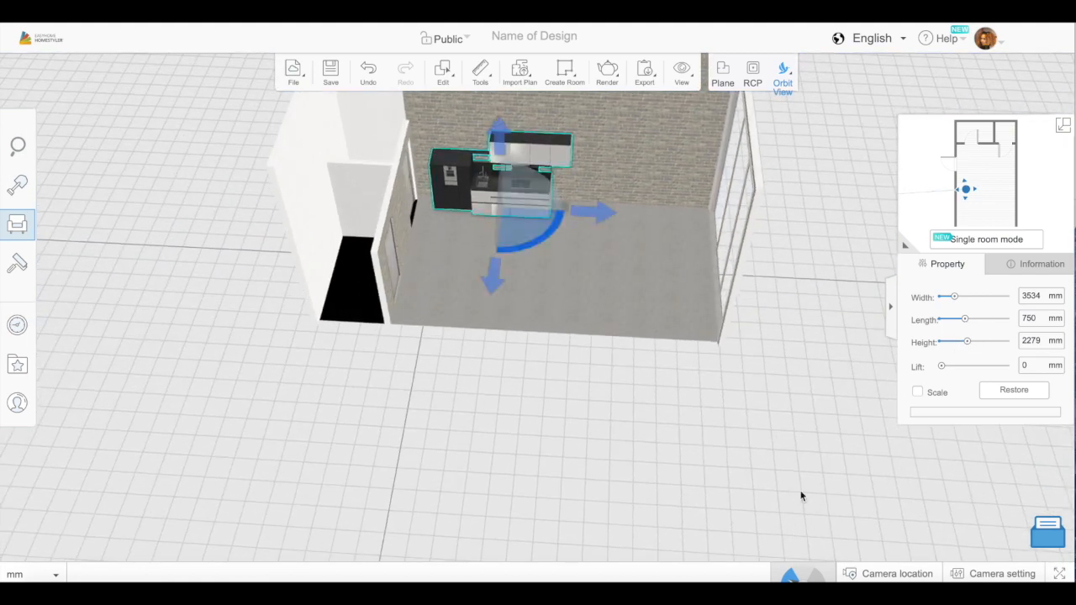
- Place the stainless-steel 900 × 784 × 1785 mm refrigerator against the brick wall, at the window-side end of the cabinet set
left_click(16, 229)
scroll(126, 300, "down", 1)
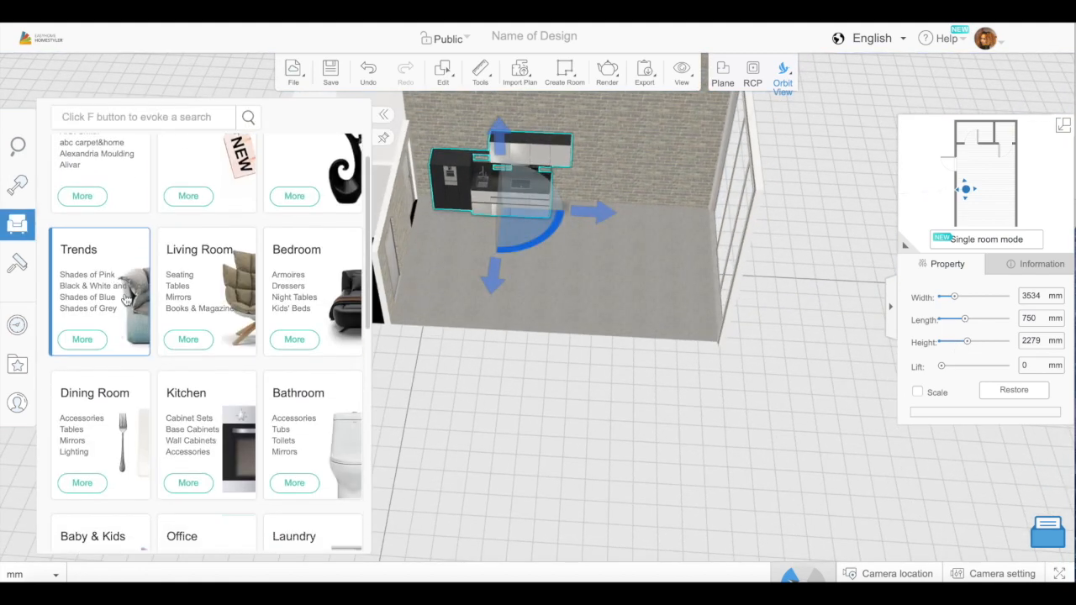
left_click(210, 400)
left_click(89, 276)
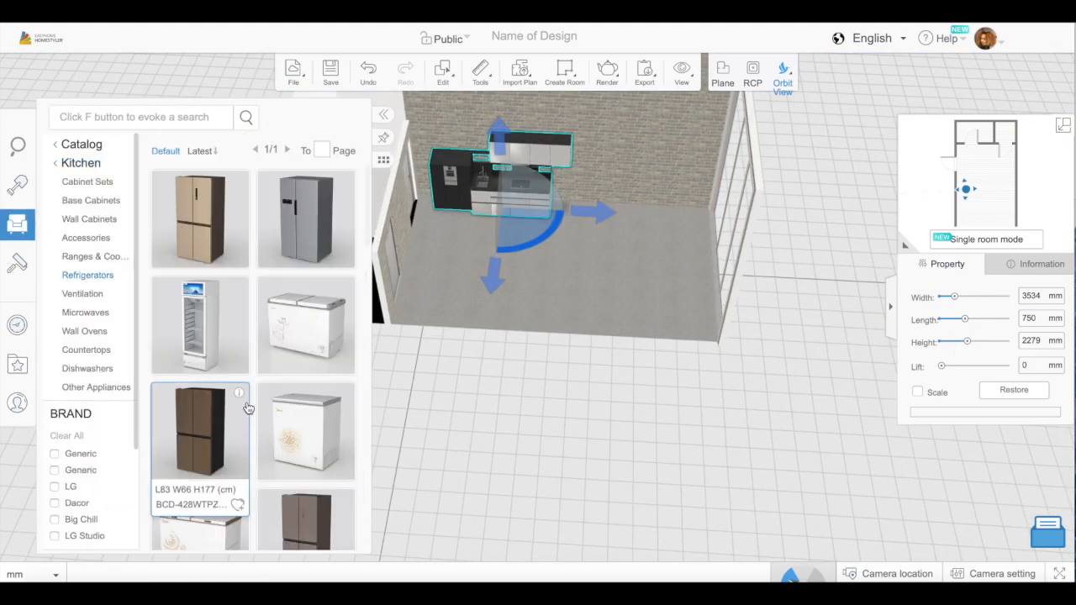
scroll(252, 412, "down", 5)
scroll(252, 416, "down", 1)
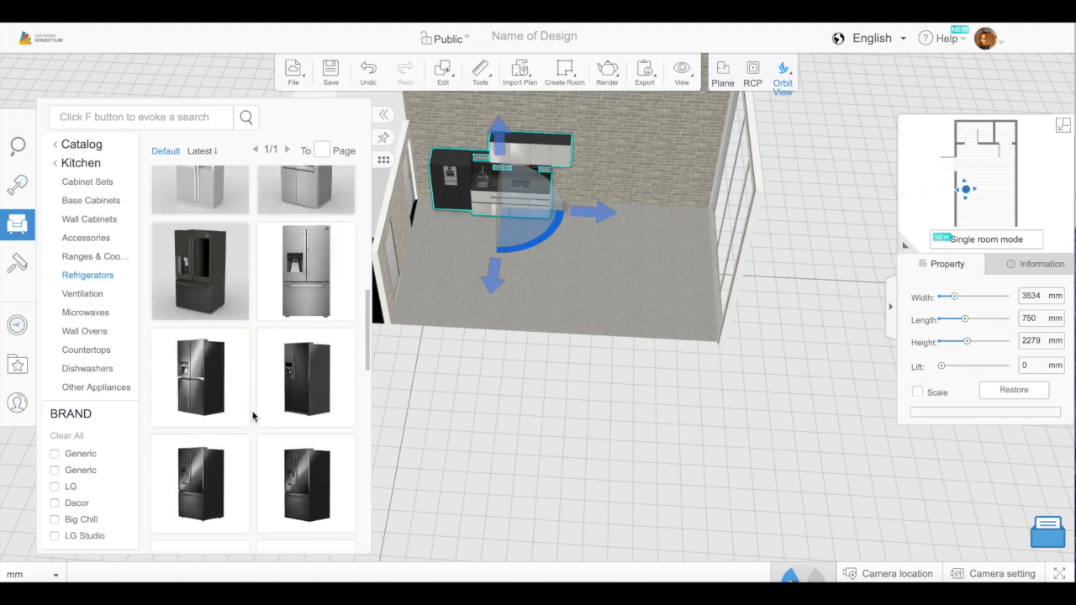
left_click(299, 293)
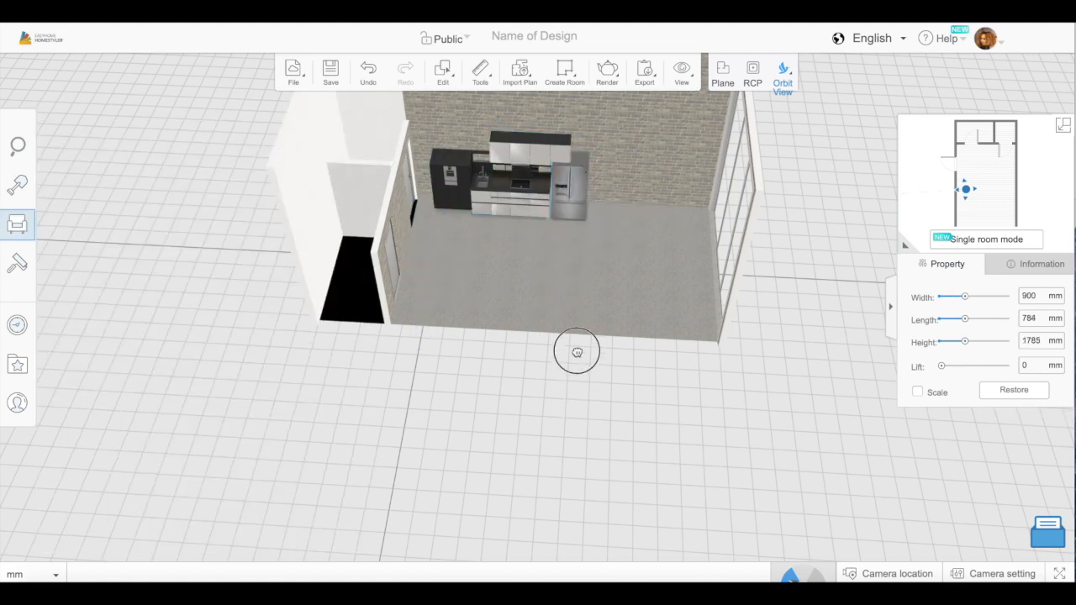
left_click(576, 352)
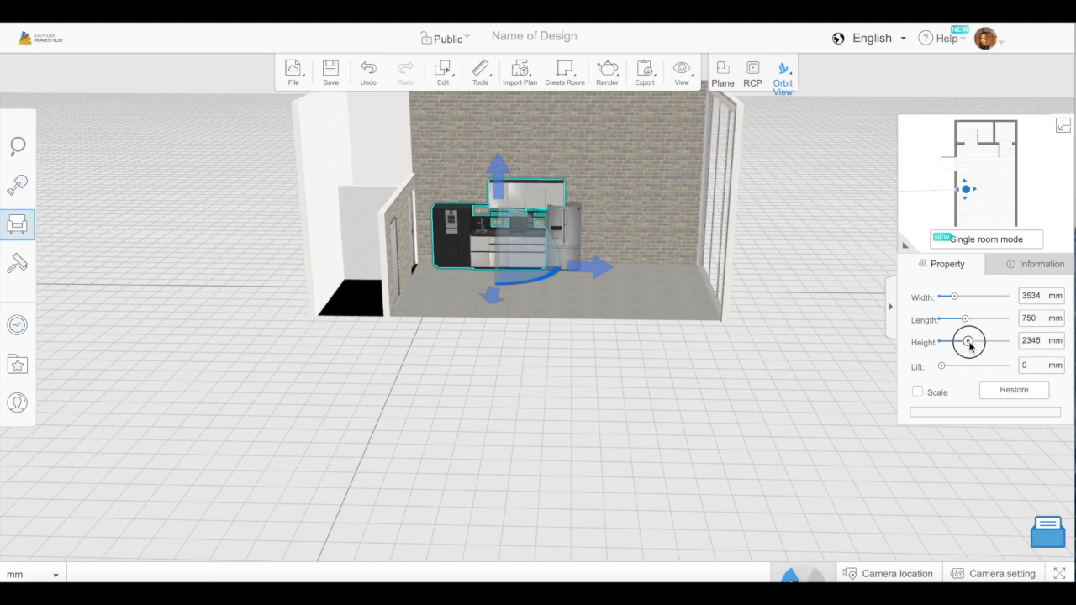
- Move the window wall outward in the plan to enlarge the main room to about 36.88 m², and widen the window to about 4552 mm
left_click_drag(690, 428, 685, 471)
left_click(721, 74)
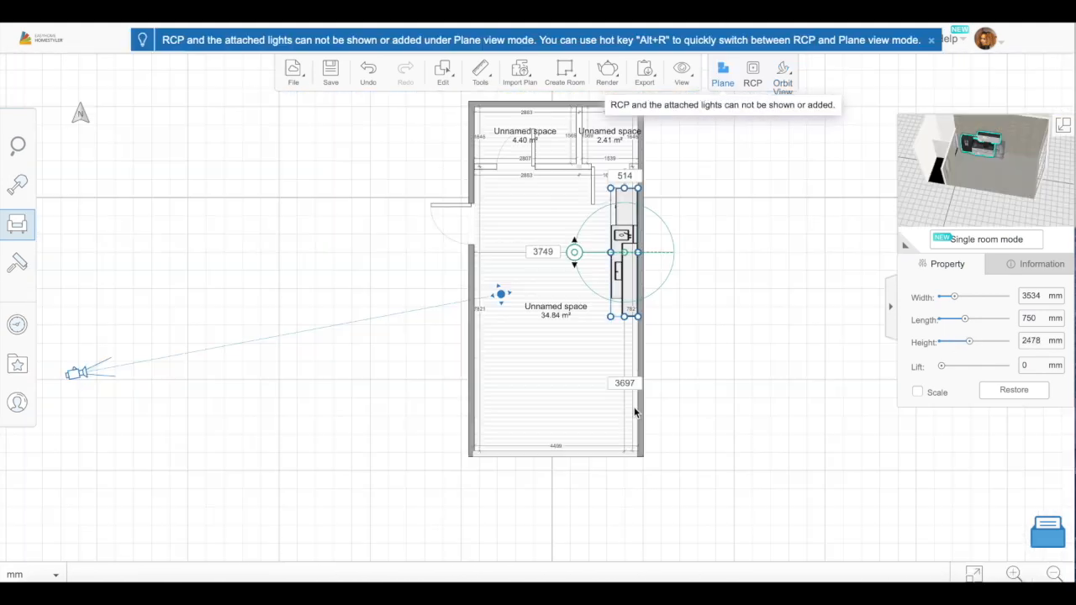
left_click(636, 454)
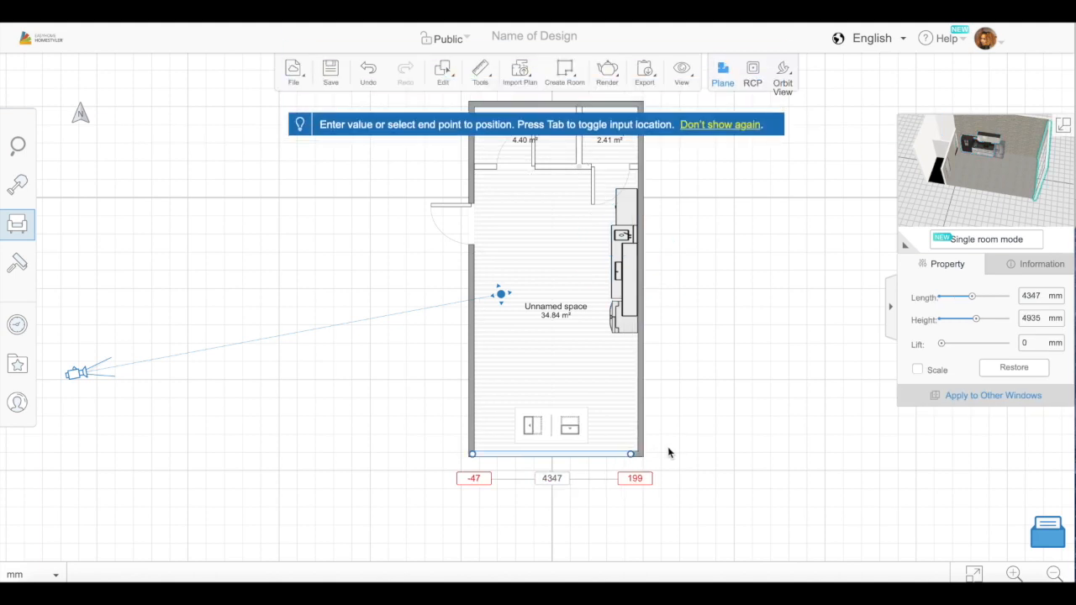
left_click(668, 452)
left_click_drag(633, 454, 633, 471)
left_click(623, 471)
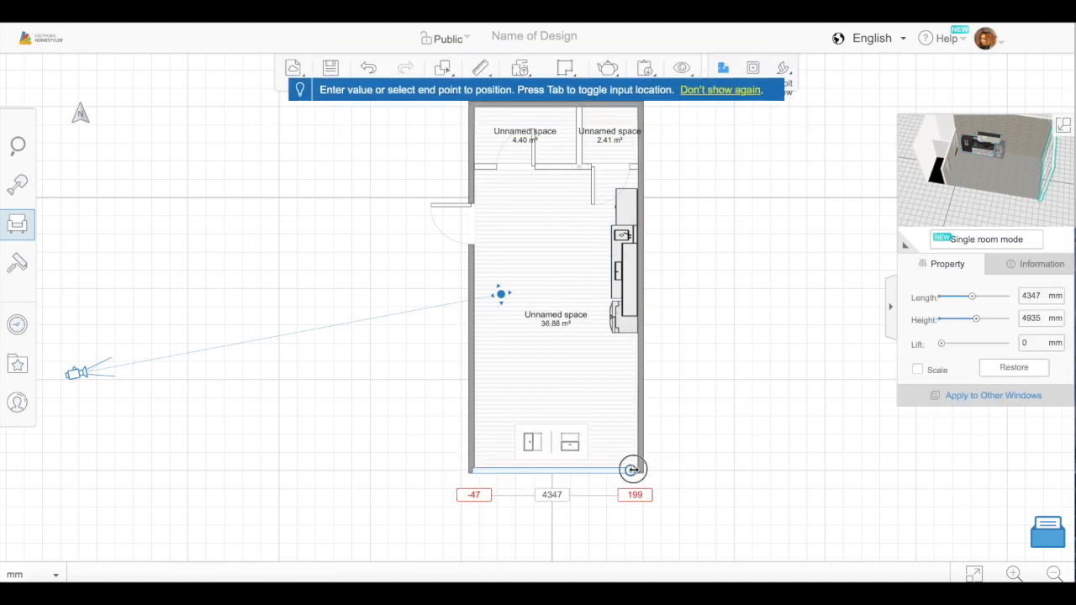
- Place the 90 × 90 × 89 cm Sofa 01 armchair on the floor between the refrigerator and the window wall in the 3D view
left_click(782, 77)
left_click_drag(588, 395, 509, 384)
left_click(18, 225)
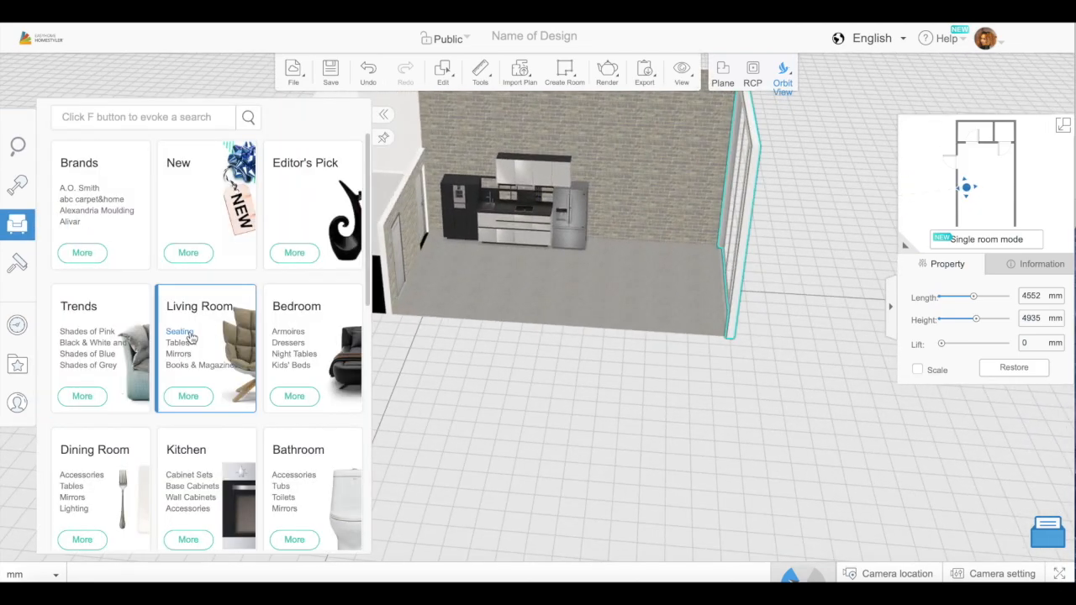
left_click(190, 336)
left_click(73, 200)
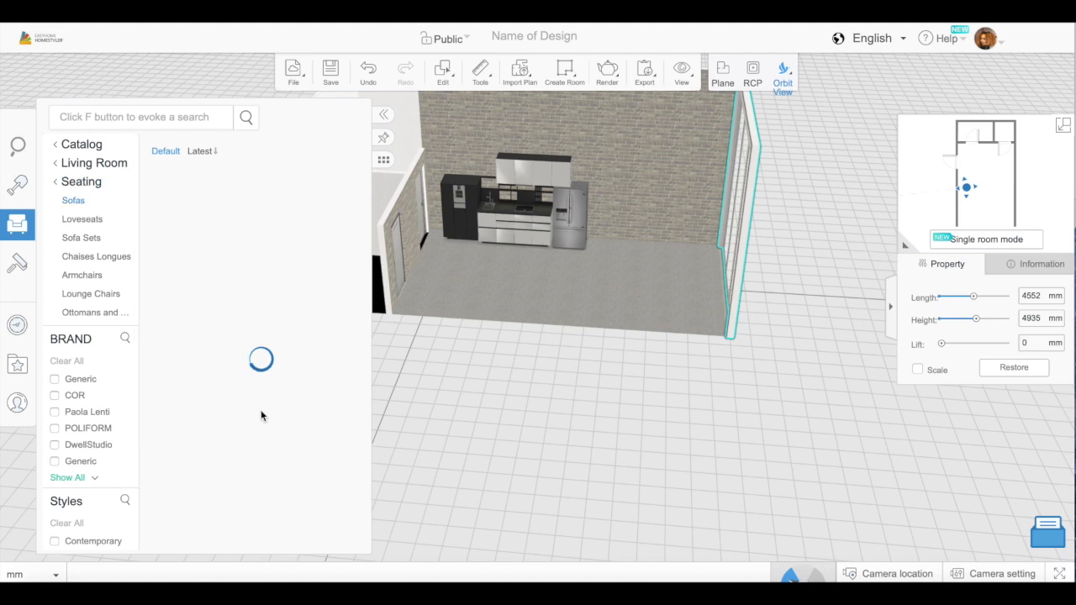
scroll(252, 427, "down", 10)
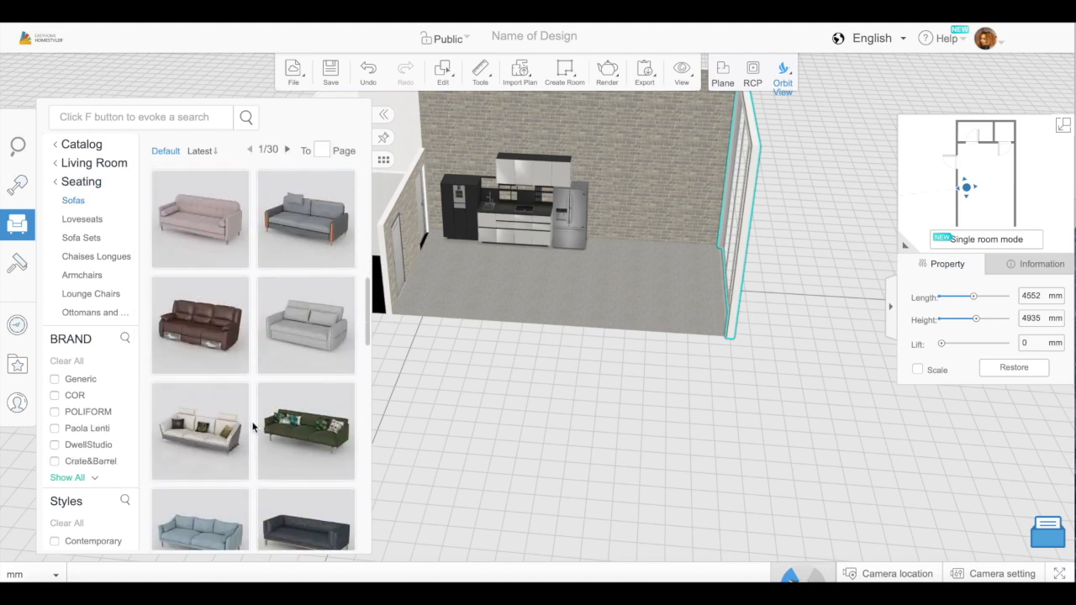
scroll(252, 427, "down", 10)
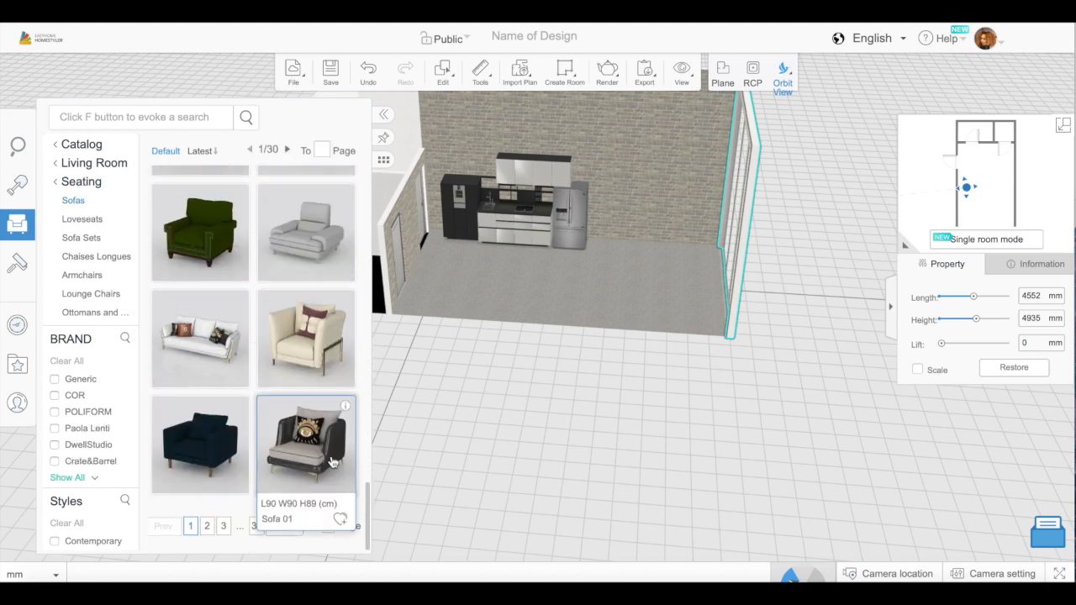
left_click_drag(278, 437, 628, 264)
- Add a black sofa from the second page of sofas near the window, and rotate its back toward the kitchen's brick wall
left_click(17, 223)
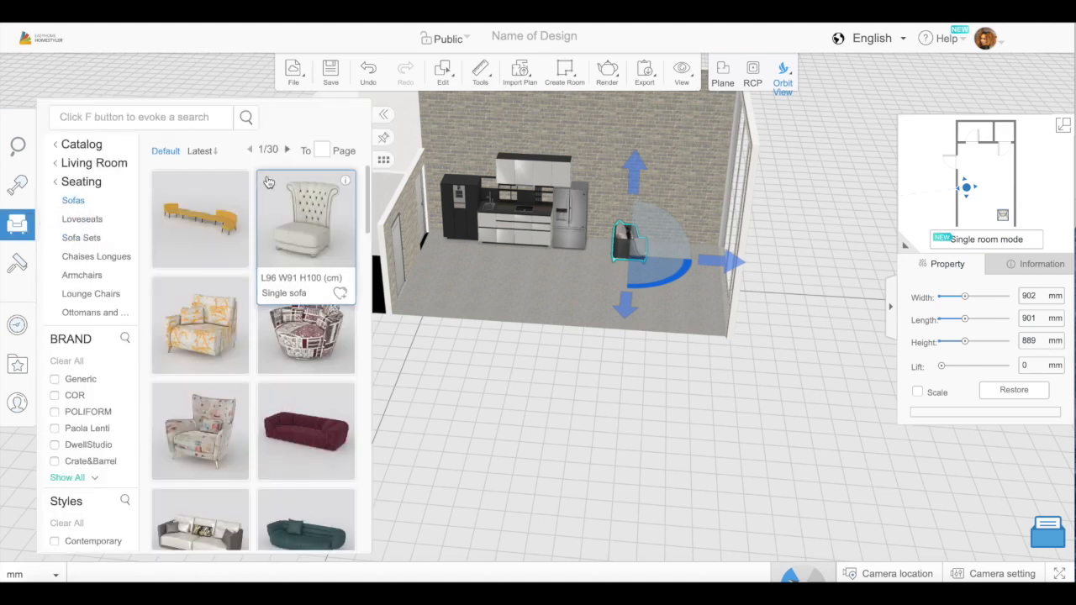
left_click(286, 150)
left_click_drag(204, 324, 672, 271)
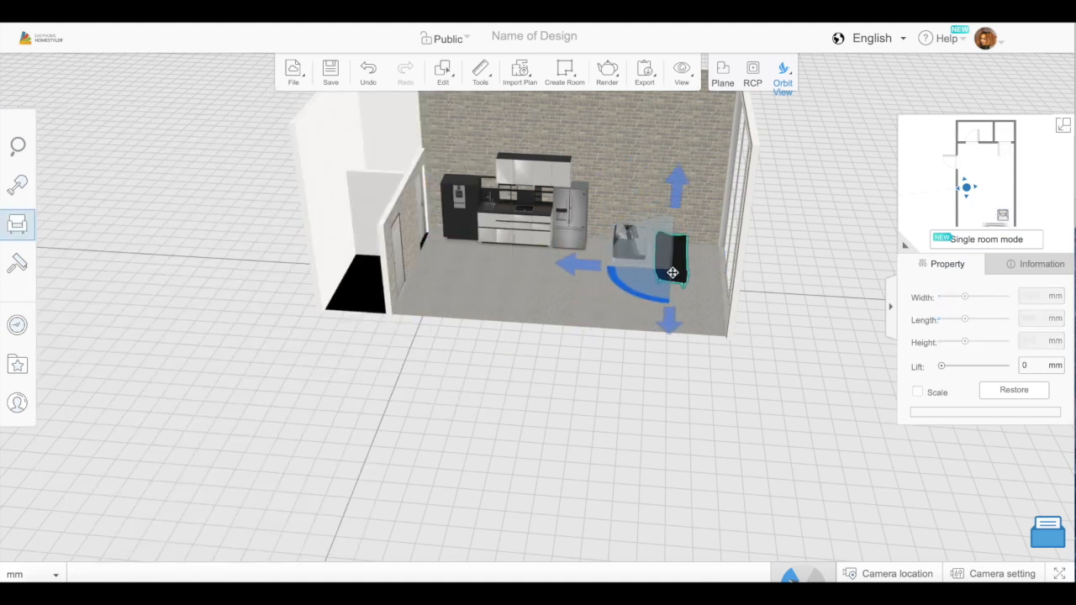
scroll(777, 341, "up", 3)
scroll(699, 265, "up", 3)
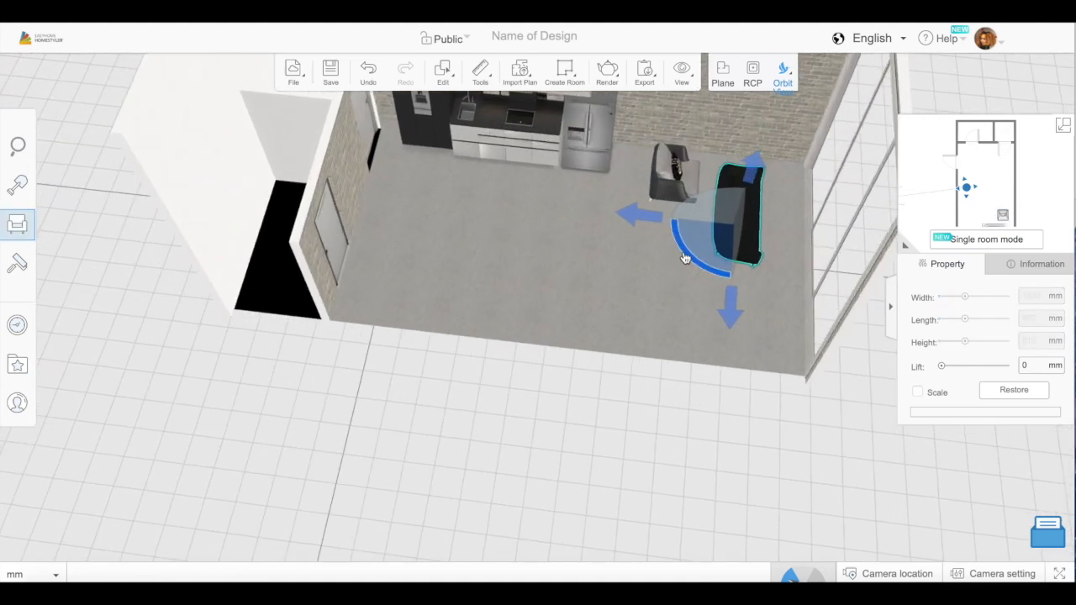
left_click_drag(710, 154, 633, 380)
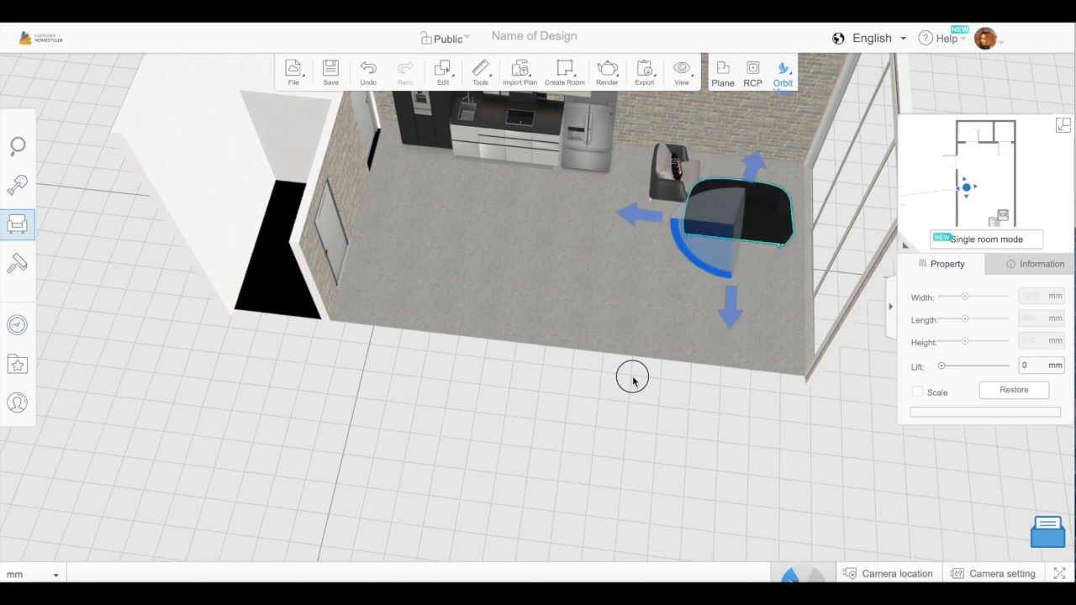
- Move the armchair out toward the middle of the floor and set the black sofa against the kitchen-side brick wall near the window
left_click(677, 168)
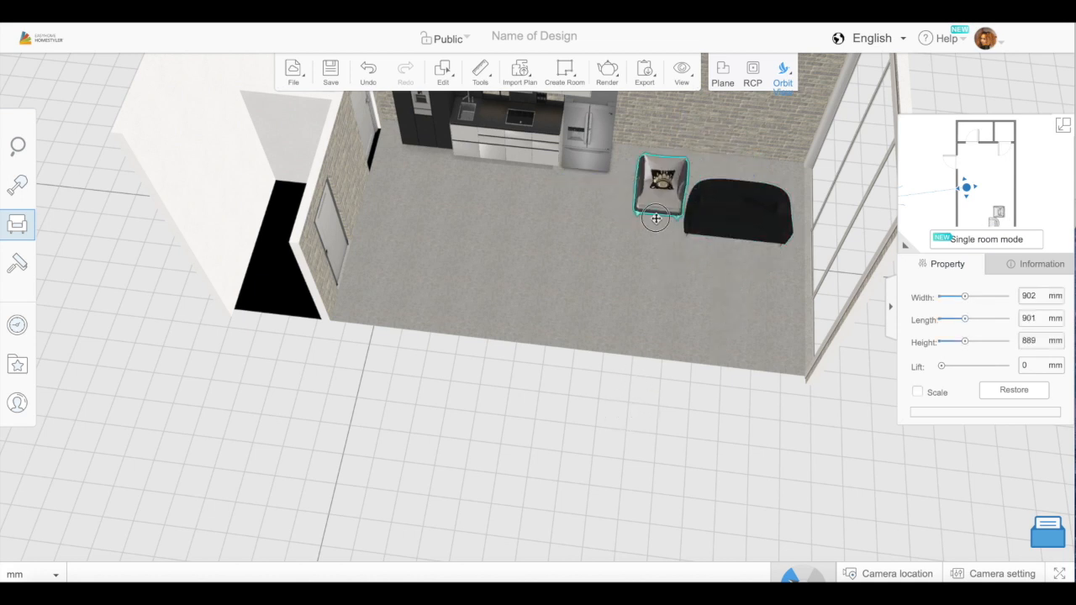
left_click(734, 220)
left_click_drag(733, 221, 715, 166)
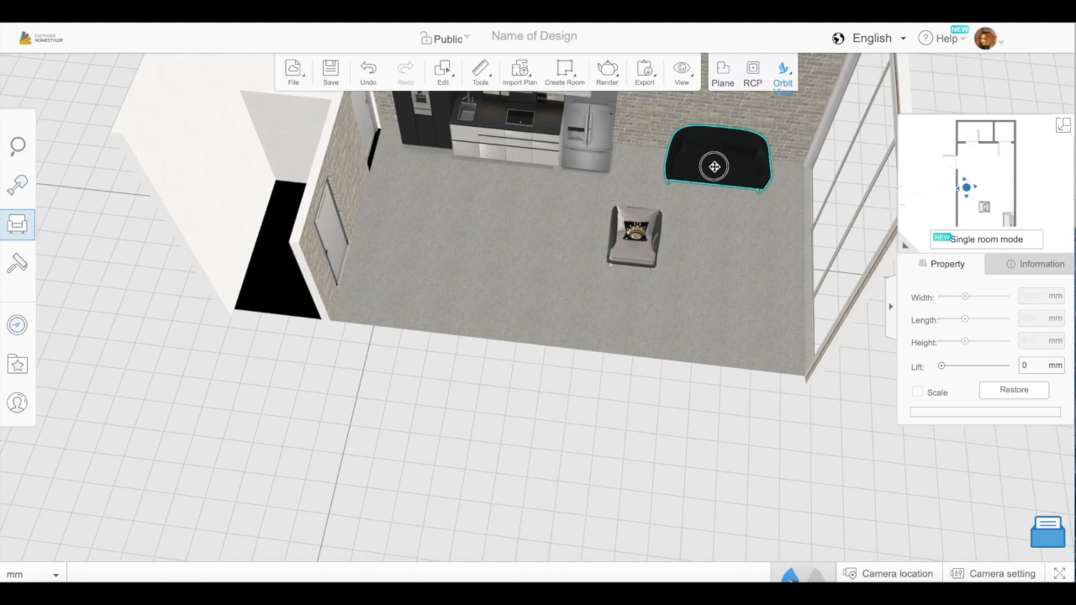
- Rotate the armchair to face the window wall and adjust its position beside the black sofa's front area
left_click(635, 246)
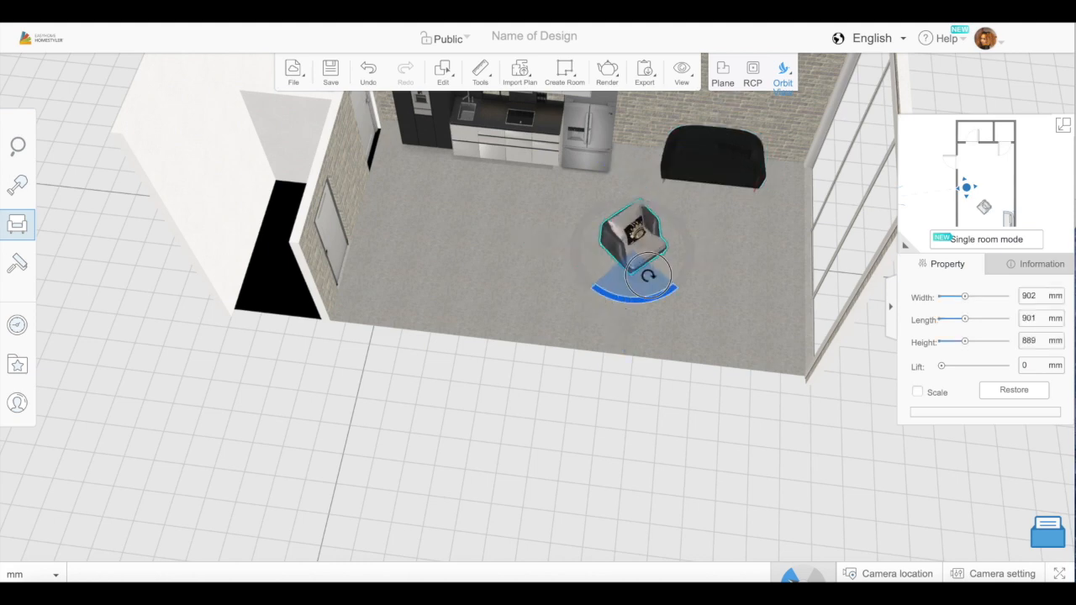
left_click_drag(652, 268, 600, 294)
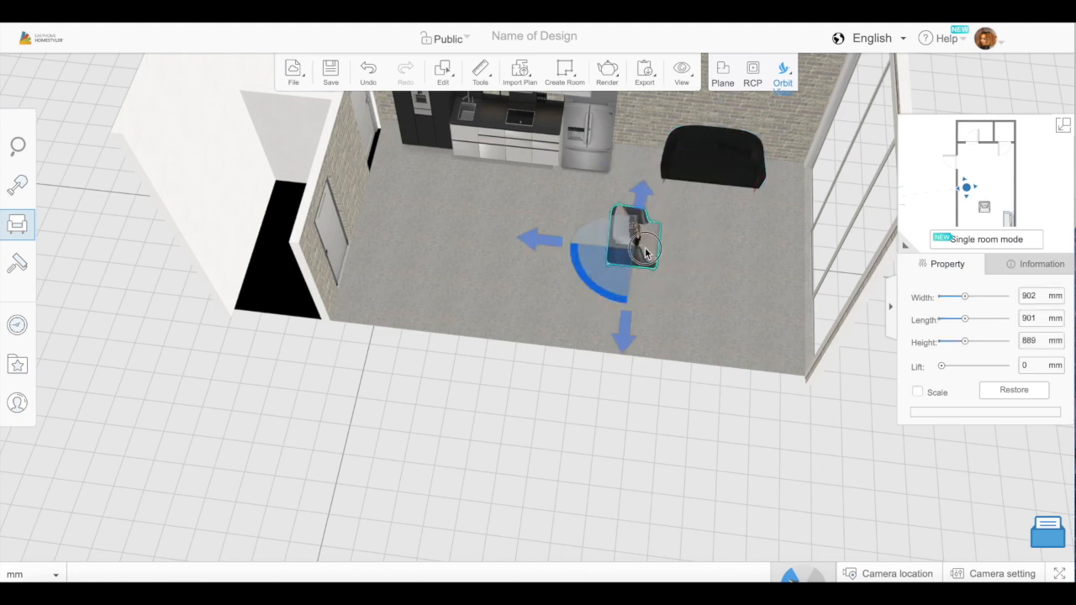
left_click_drag(655, 336, 733, 412)
left_click(10, 34)
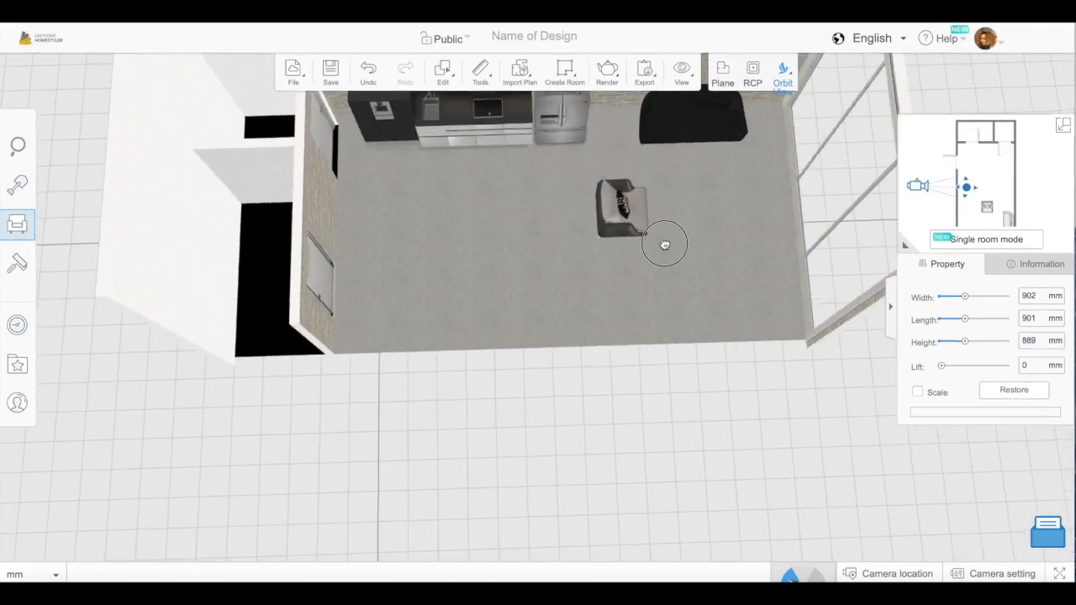
mouse_move(952, 187)
left_mouse_down()
mouse_move(956, 198)
mouse_move(955, 185)
mouse_move(857, 297)
mouse_move(758, 185)
mouse_move(739, 220)
left_mouse_up()
left_click(781, 252)
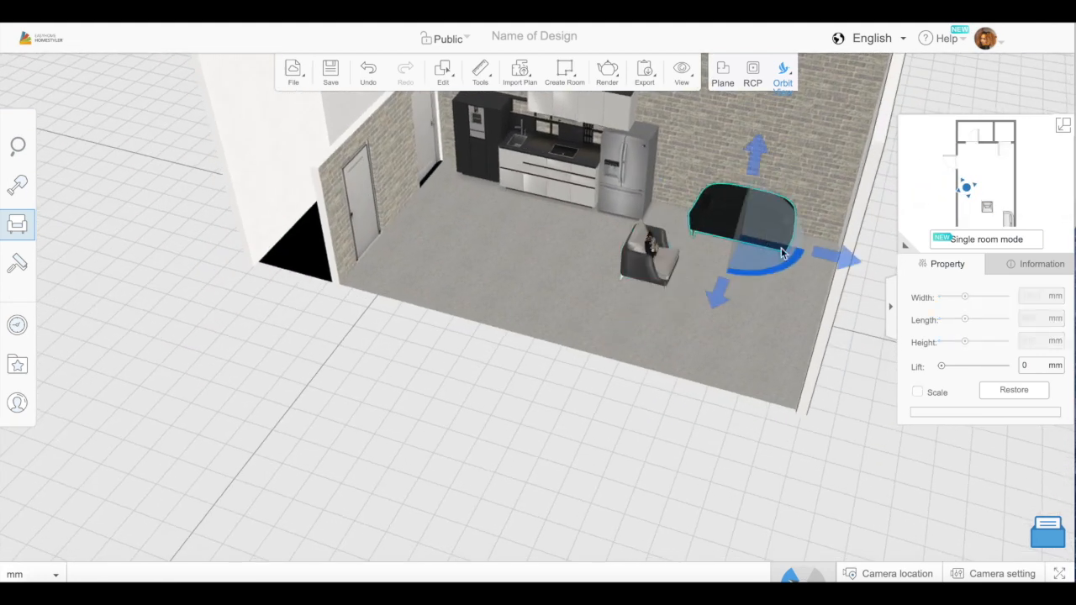
left_click_drag(586, 456, 658, 249)
left_click(655, 256)
- Mount the 1241 × 48 × 733 mm television on the brick wall opposite the sofa, lifted about 1308 mm
left_click_drag(552, 389, 110, 248)
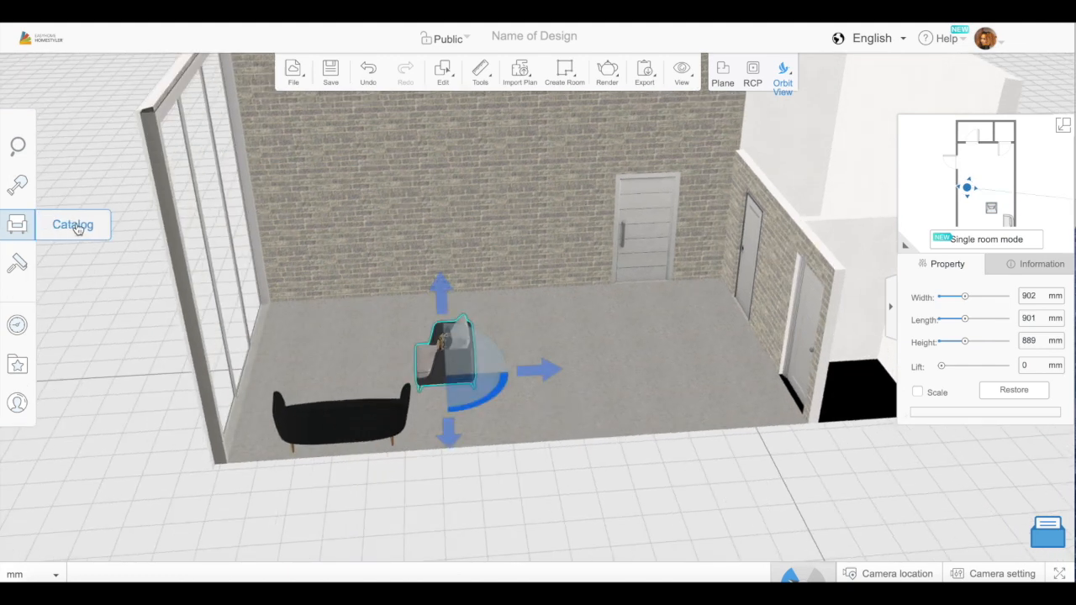
left_click(77, 228)
left_click(81, 144)
scroll(169, 390, "down", 4)
scroll(168, 391, "down", 3)
left_click(193, 295)
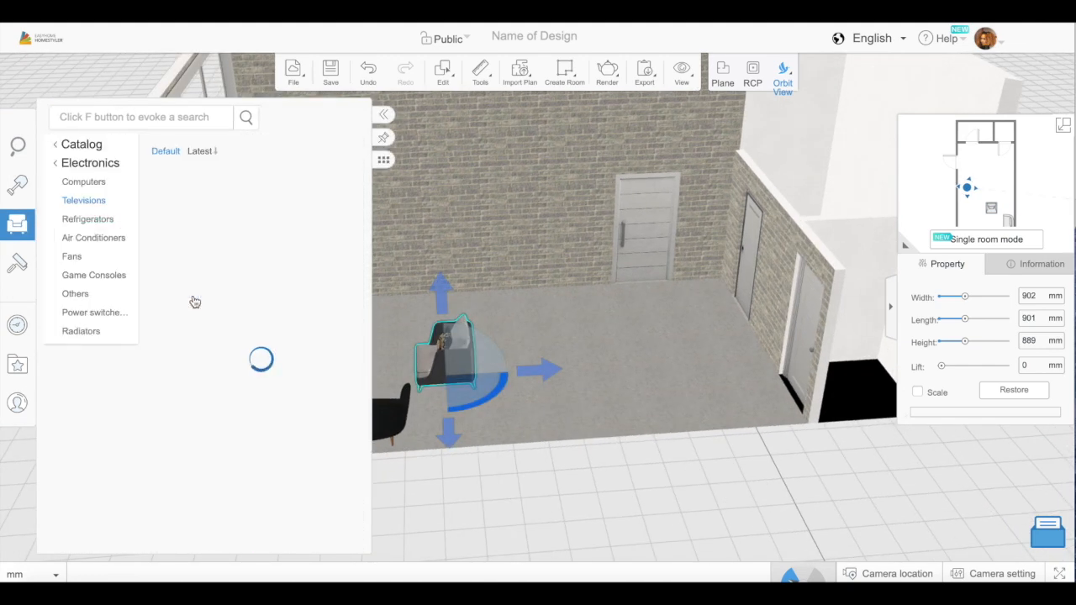
scroll(254, 387, "down", 2)
scroll(210, 284, "up", 1)
left_click_drag(209, 284, 353, 234)
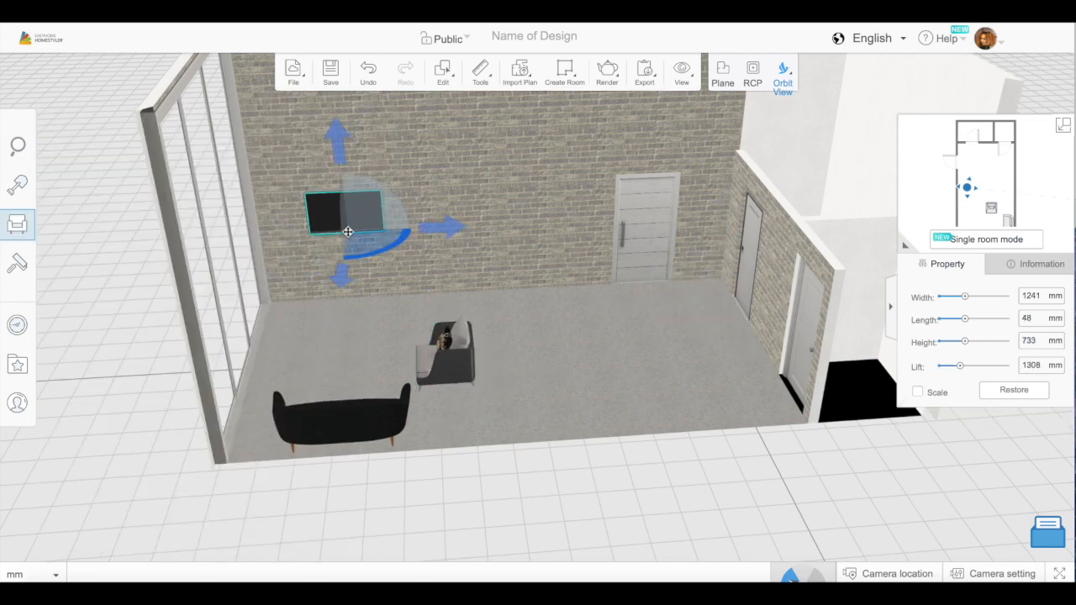
- Enlarge the wall-mounted television to about 1796 mm wide, 71 mm long and 1037 mm high
left_click_drag(349, 420, 363, 500)
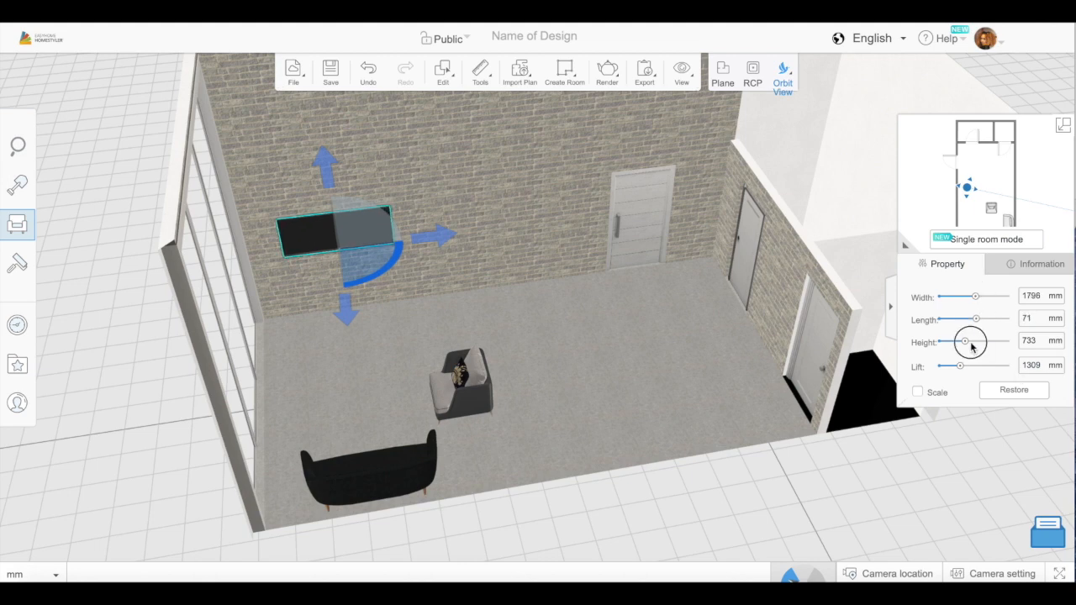
left_click_drag(703, 497, 476, 242)
left_click_drag(384, 473, 462, 430)
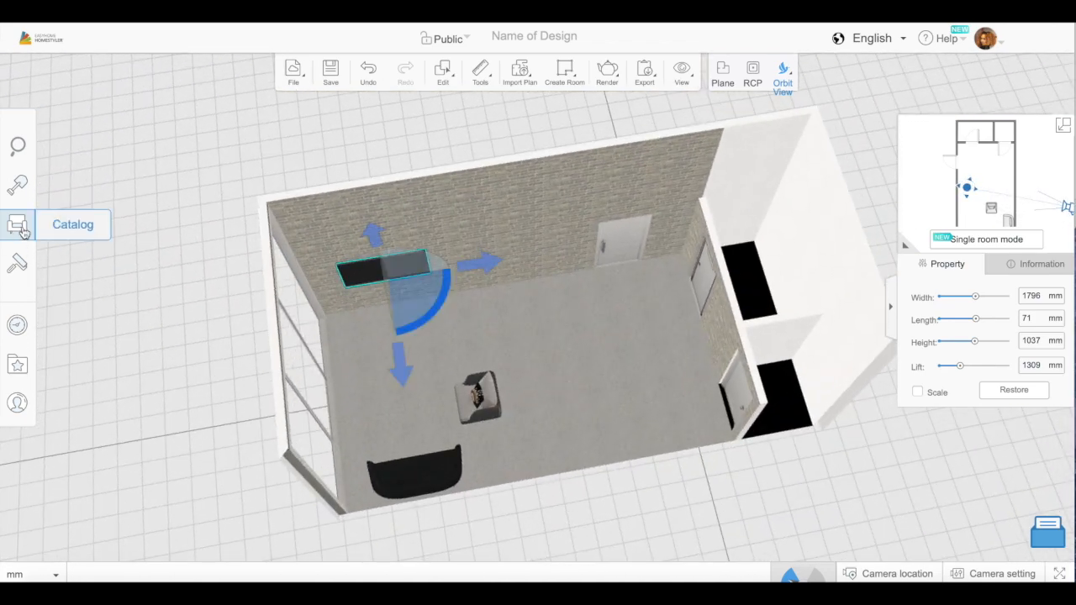
- Browse the first page of living-room coffee tables in the catalog for a suitable model
left_click(53, 230)
scroll(229, 400, "down", 3)
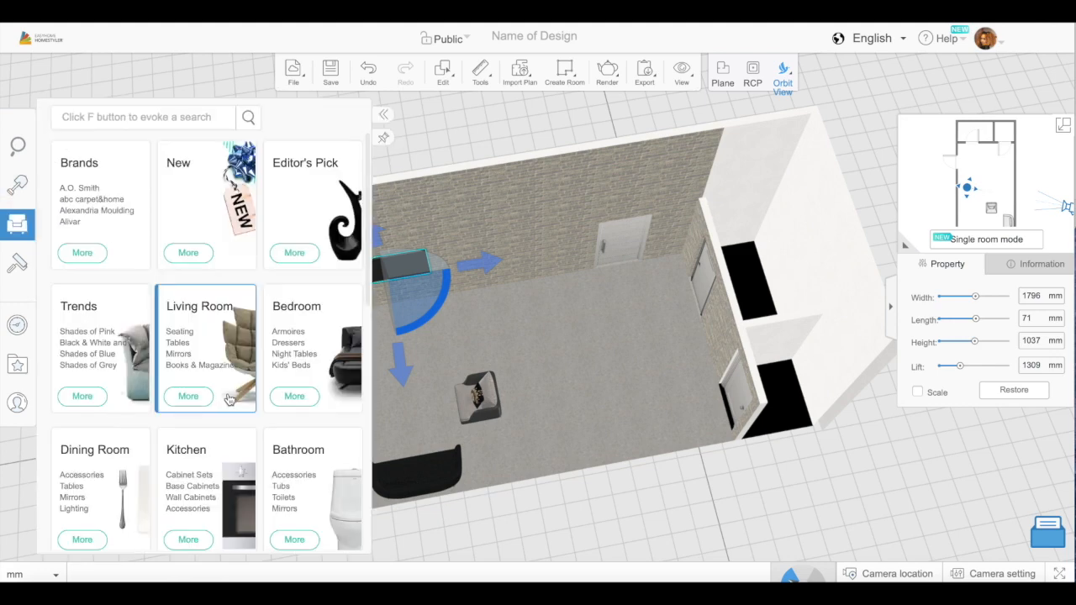
left_click(168, 239)
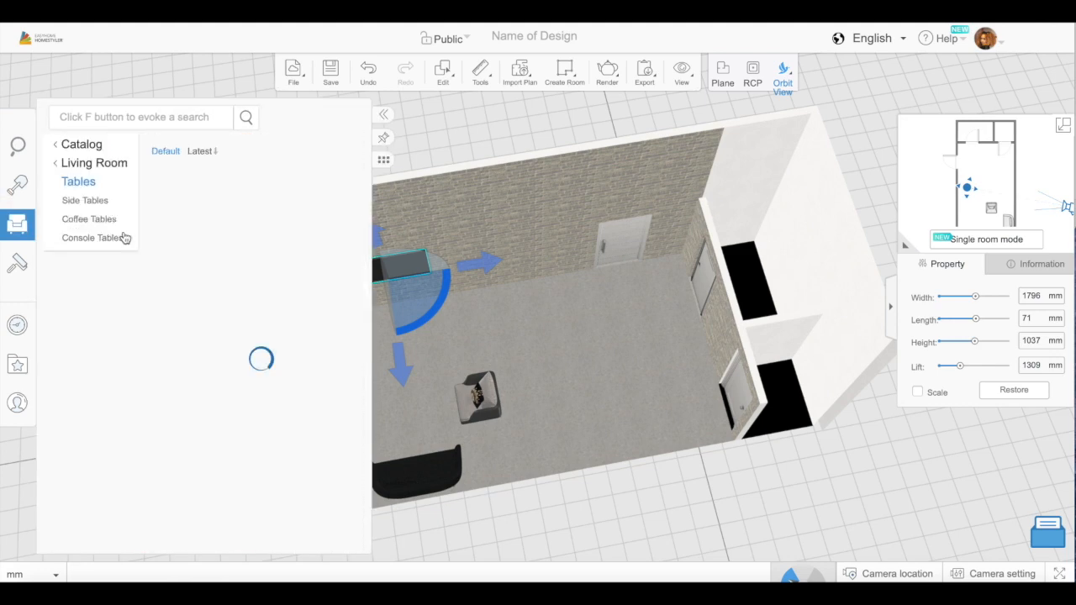
left_click(99, 220)
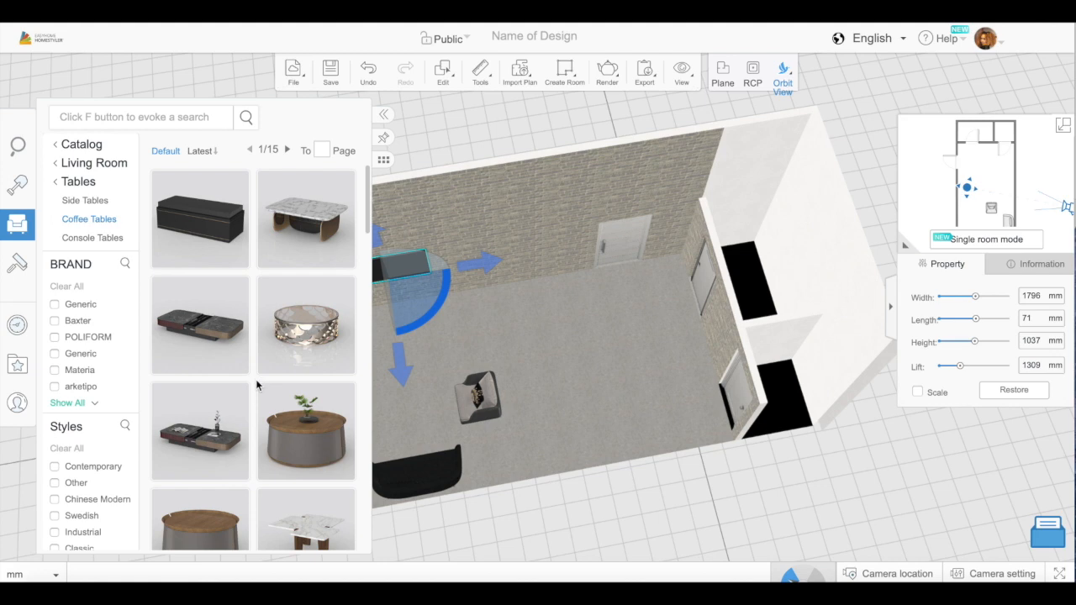
scroll(254, 377, "down", 5)
scroll(255, 380, "down", 8)
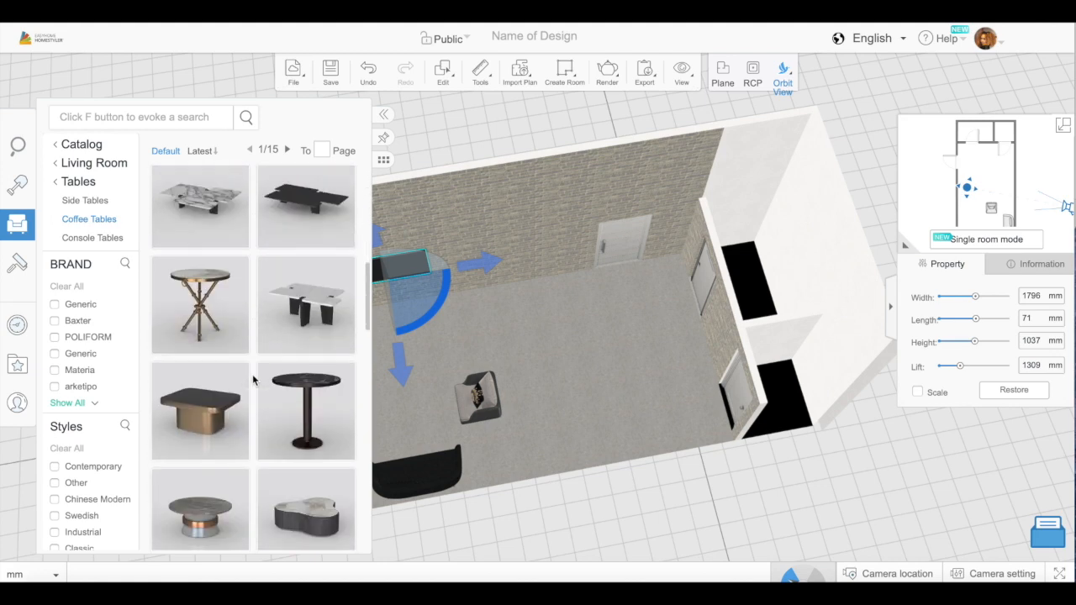
scroll(254, 379, "down", 8)
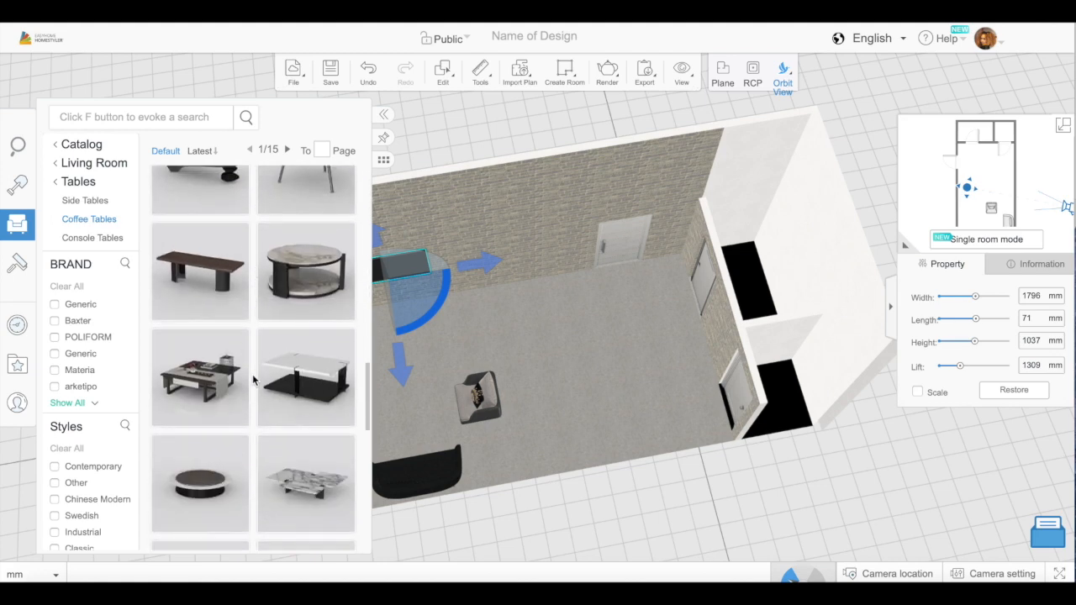
scroll(255, 380, "down", 1)
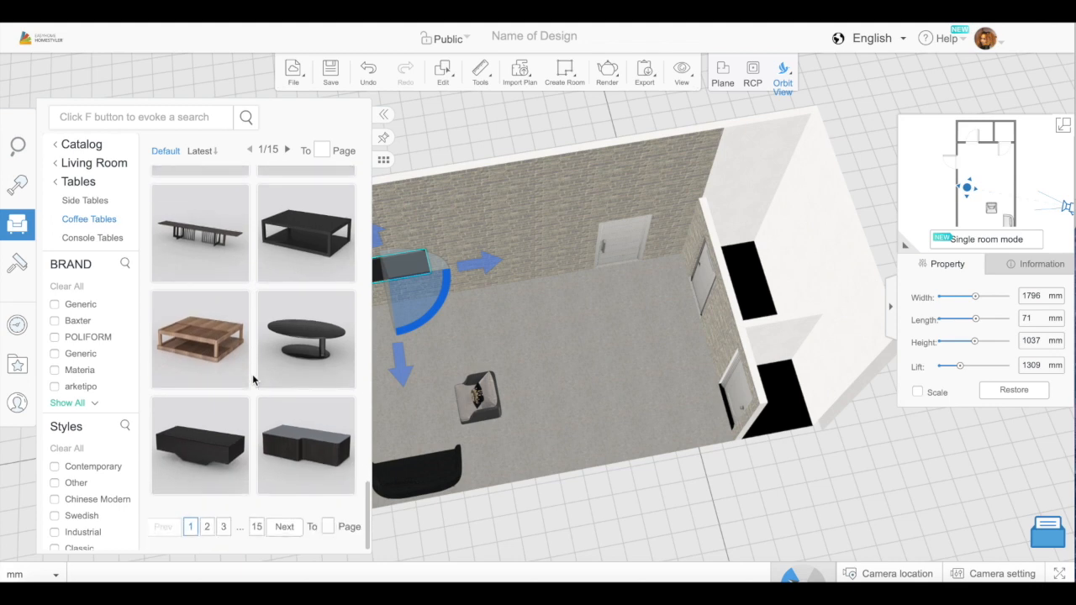
scroll(254, 380, "up", 10)
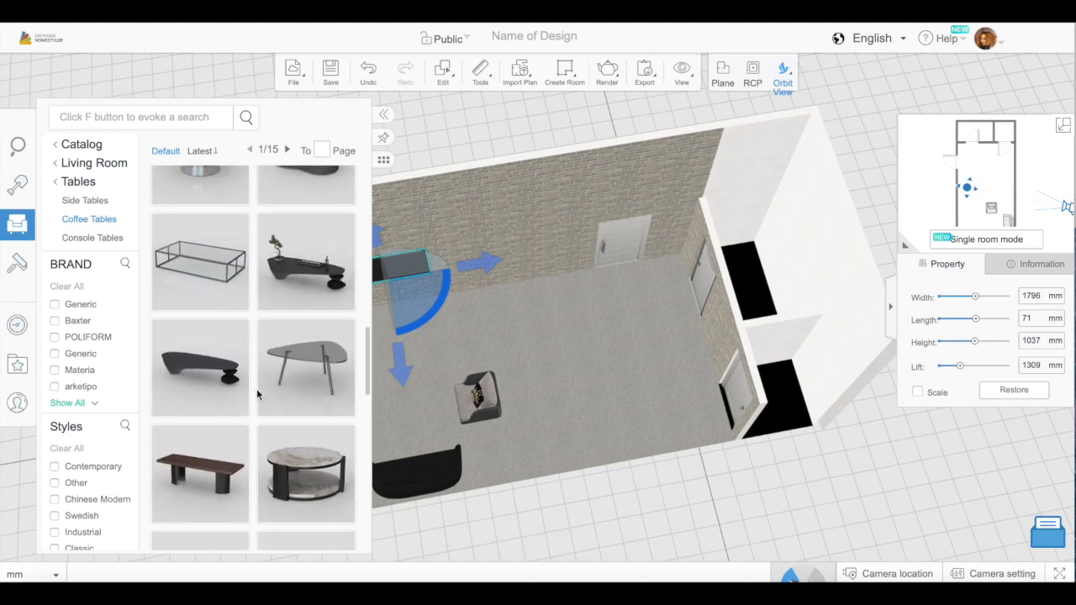
- Place the dark 1539 × 988 × 337 mm coffee table from page 3 in front of the black sofa, beside the armchair
left_click(288, 150)
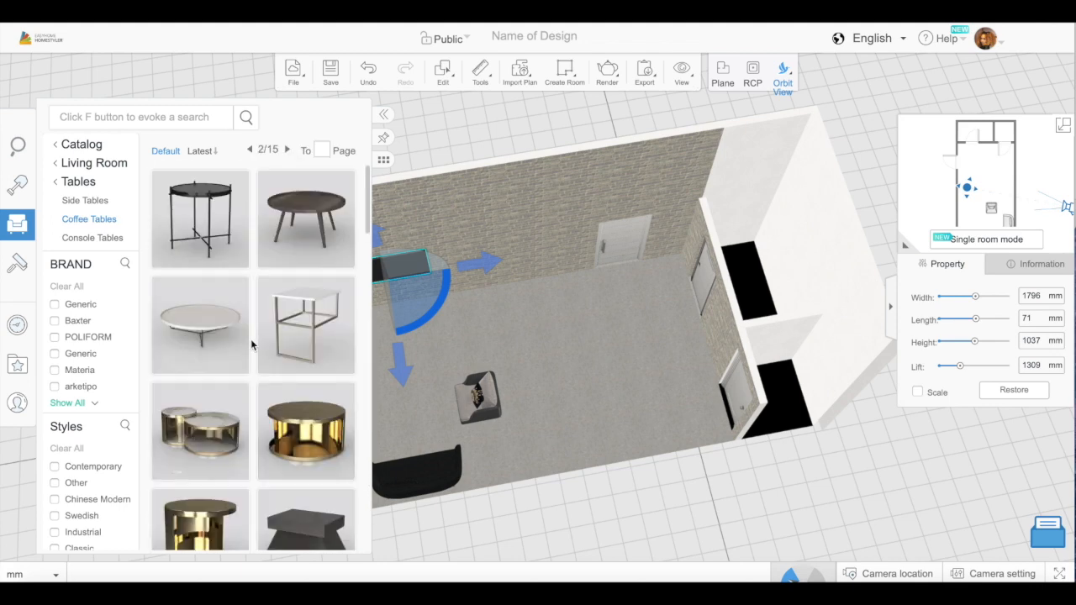
scroll(252, 344, "down", 6)
scroll(250, 343, "down", 10)
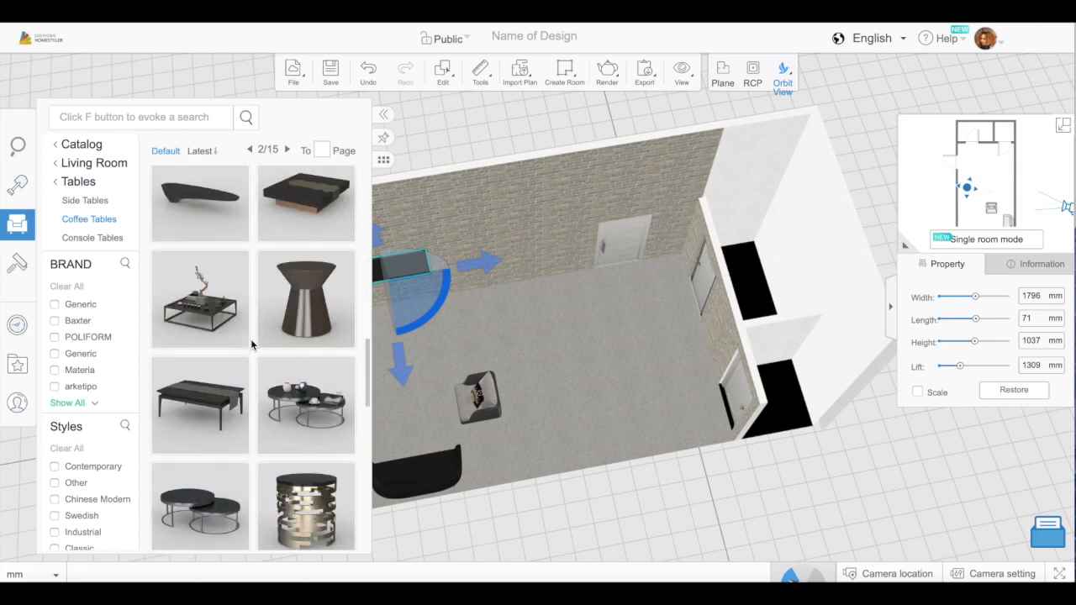
scroll(250, 343, "down", 8)
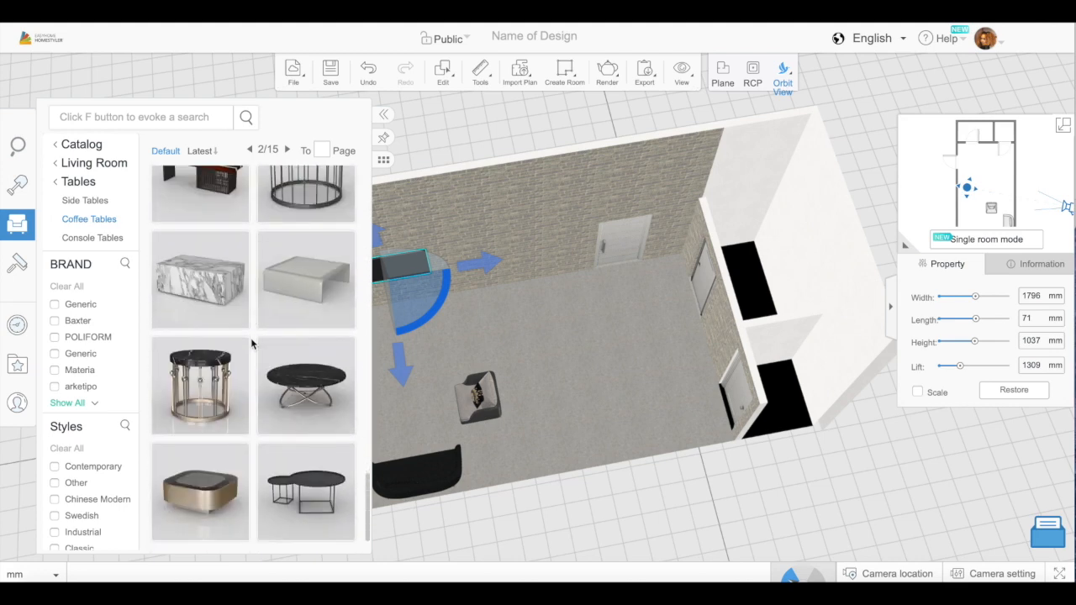
left_click(224, 526)
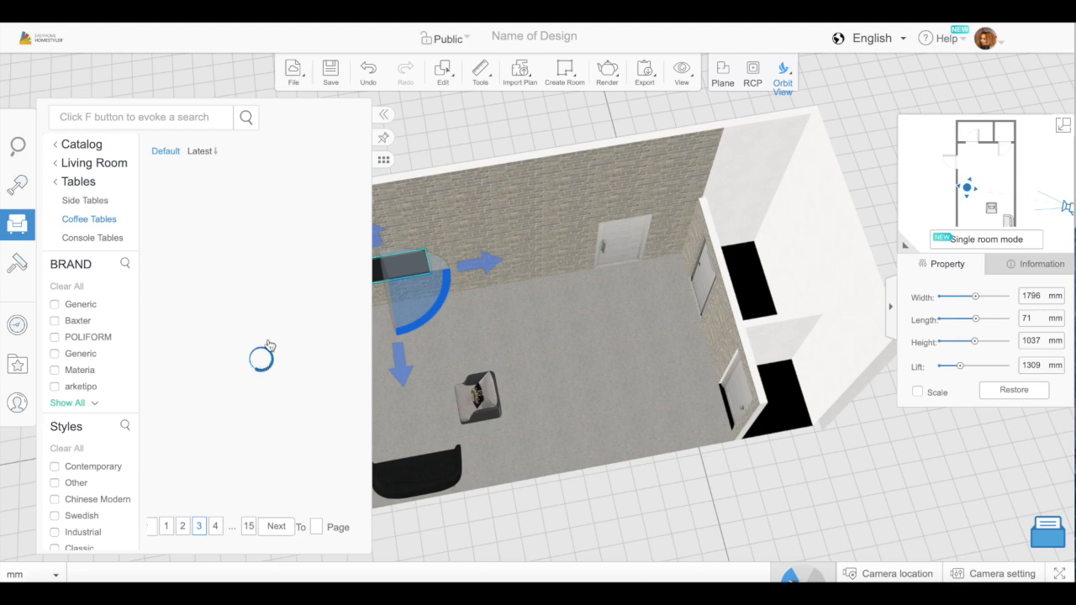
scroll(253, 380, "down", 3)
scroll(254, 381, "down", 3)
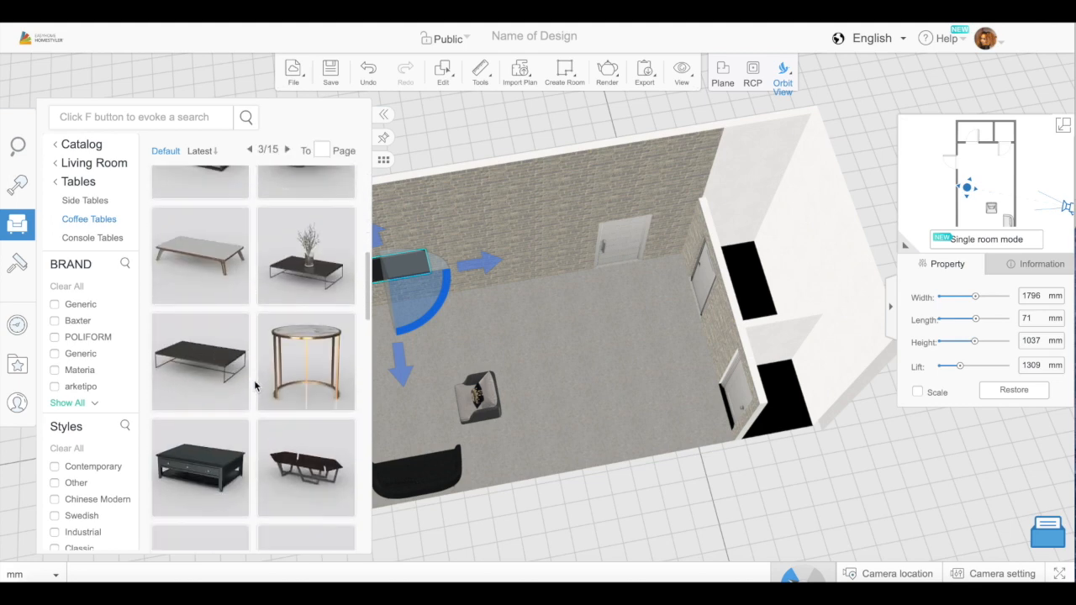
mouse_move(244, 269)
left_click_drag(223, 305, 407, 409)
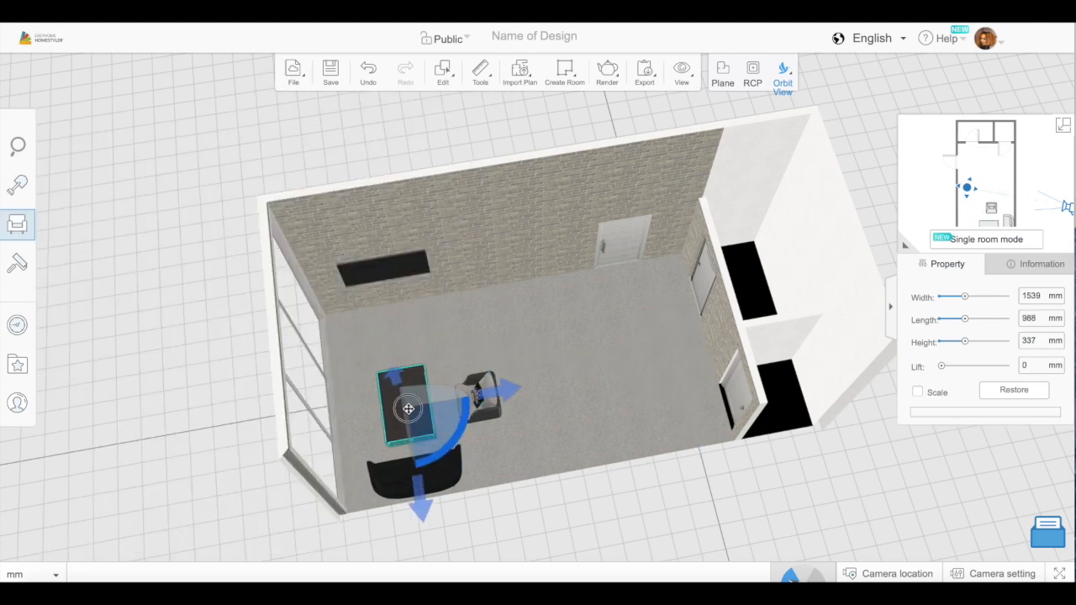
- Place the black 1562 × 715 × 303 mm coffee table from page 3 of the coffee tables on the floor below the television
left_click_drag(610, 457, 622, 395)
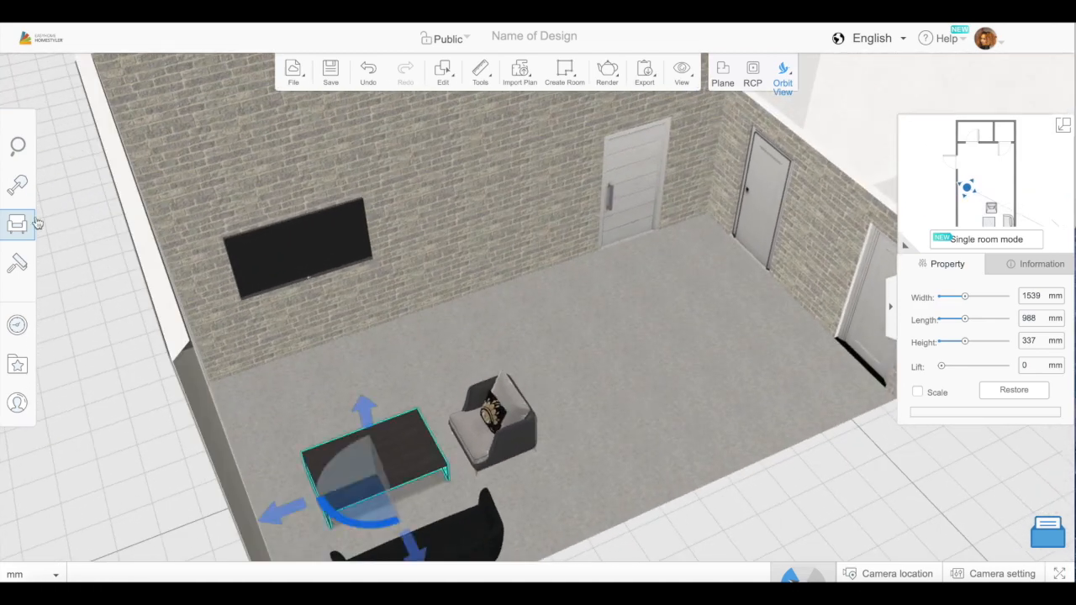
left_click(17, 223)
scroll(218, 252, "down", 5)
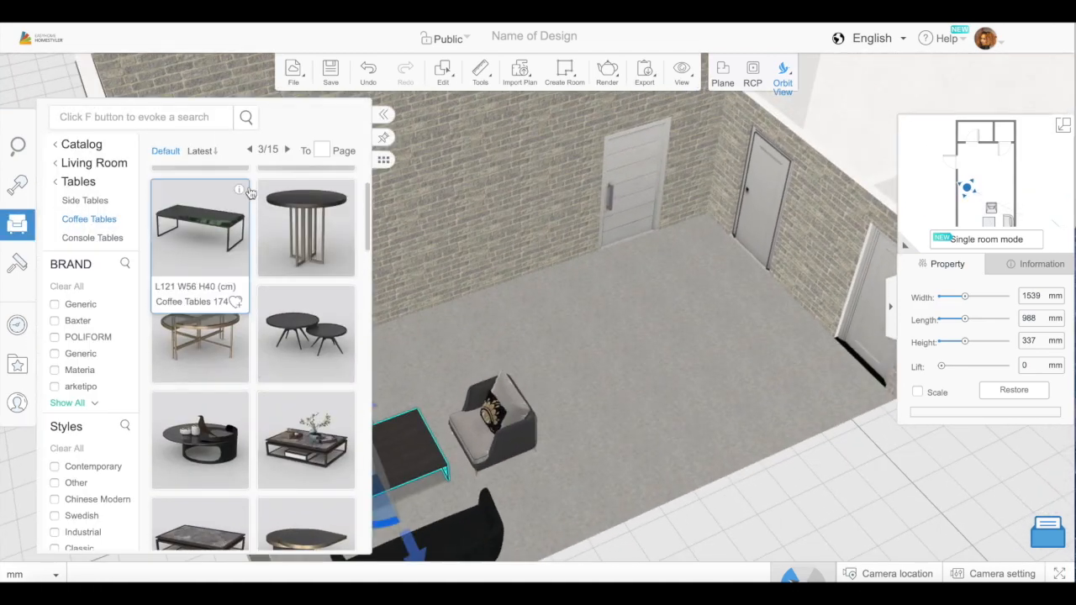
scroll(242, 368, "down", 8)
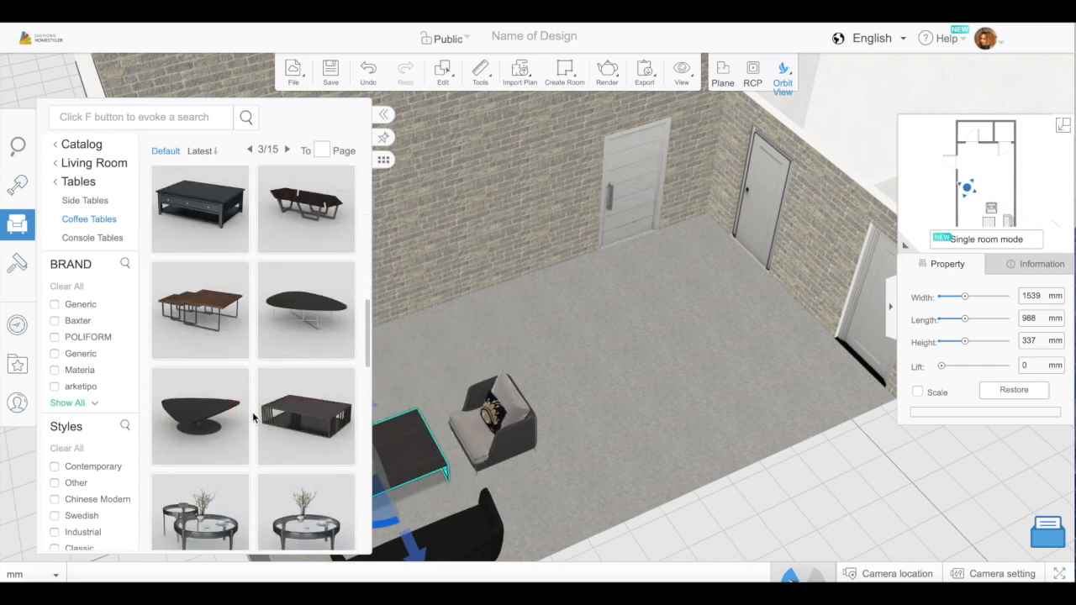
scroll(252, 412, "down", 1)
left_click_drag(307, 361, 383, 366)
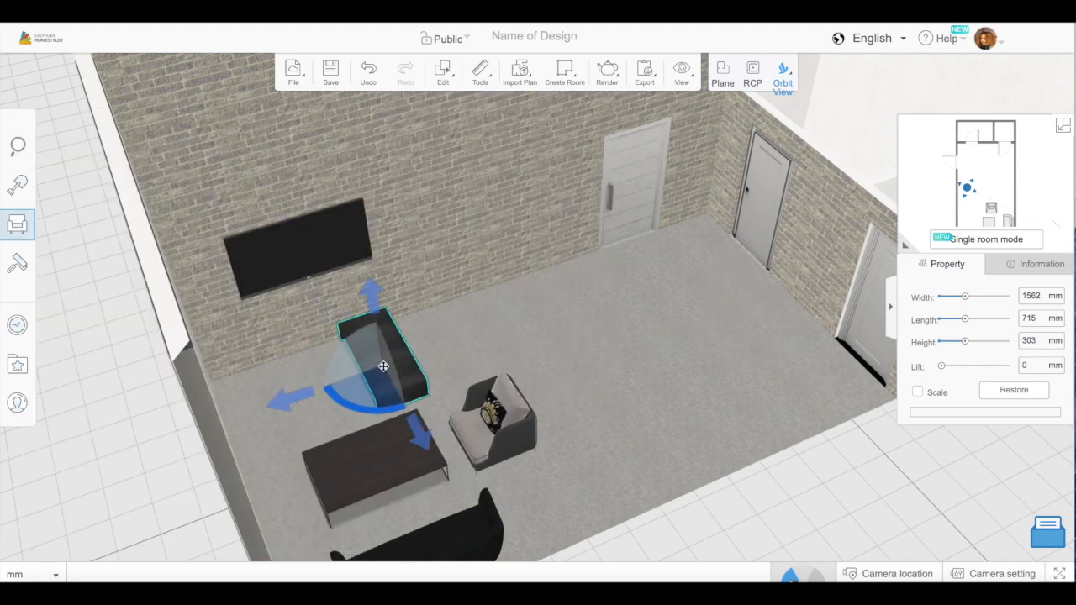
- Delete the dark 1539 mm wide coffee table and move the black one into its place in front of the sofa
key("Delete")
left_click(369, 71)
key("Delete")
left_click(370, 388)
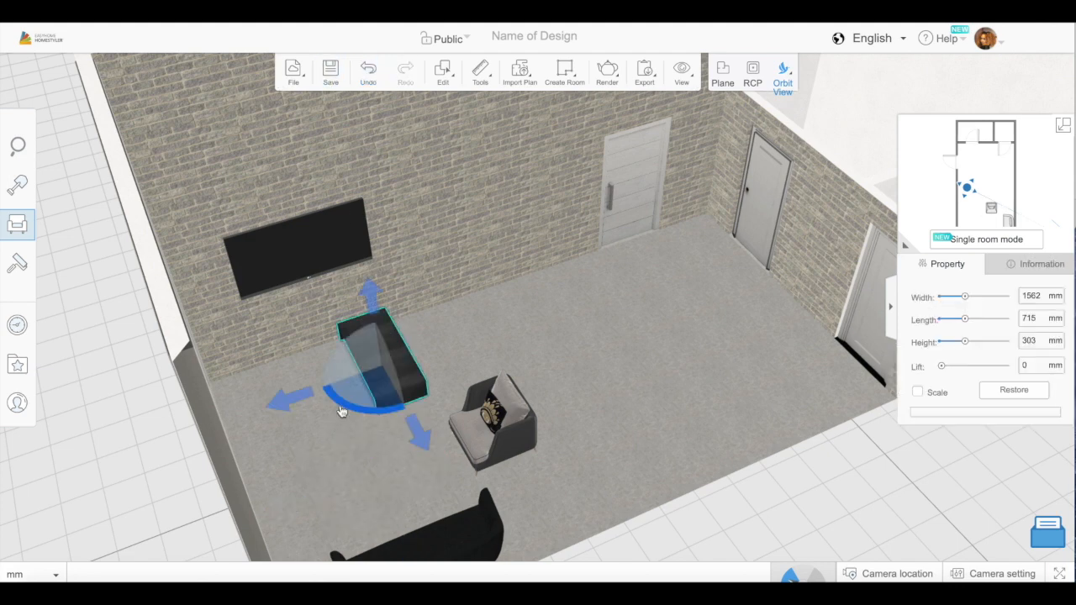
left_click_drag(410, 389, 437, 468)
left_click_drag(454, 533, 495, 389)
- Switch the furniture catalog to the Dining Sets category of the Dining Room section
left_click(63, 230)
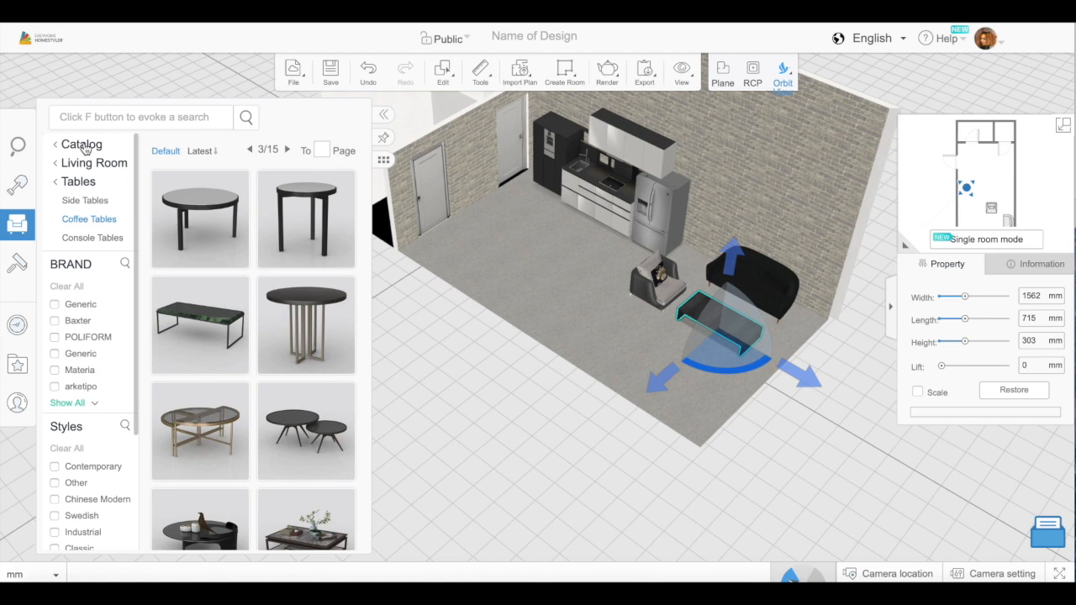
left_click(81, 141)
scroll(99, 364, "down", 2)
left_click(102, 337)
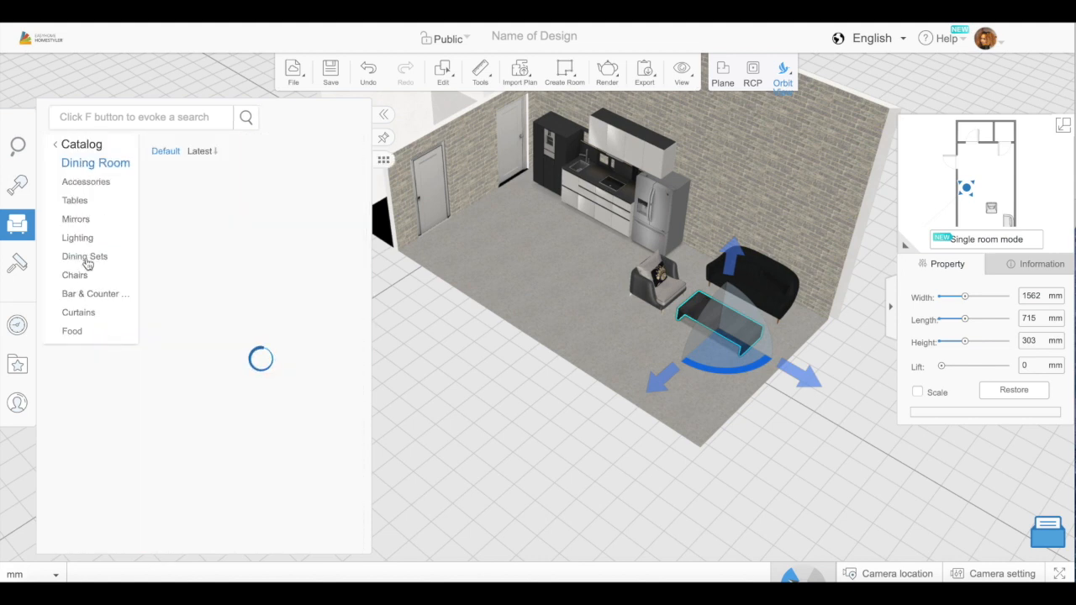
left_click(86, 258)
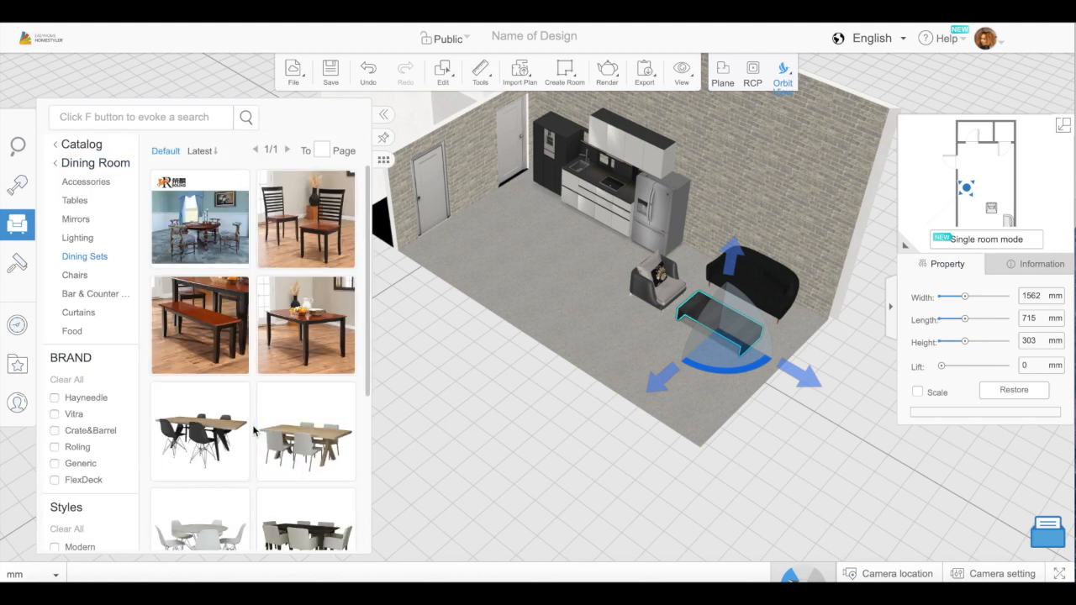
- Place the round white dining set, 1749 × 1808 × 823 mm, on the floor in front of the kitchen
scroll(252, 428, "down", 5)
left_click_drag(202, 348, 547, 255)
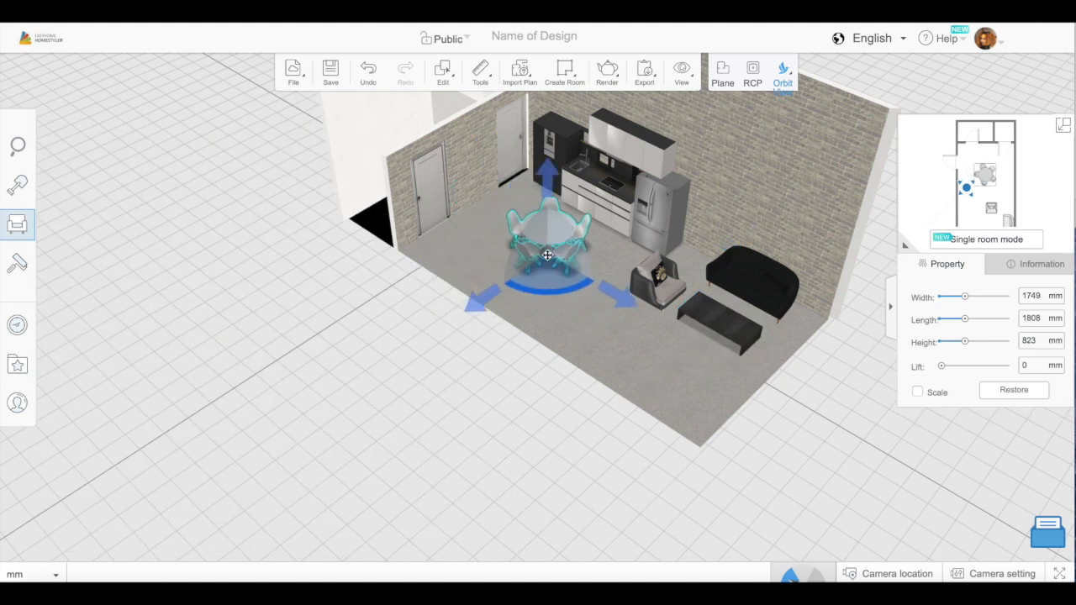
left_click_drag(596, 374, 665, 396)
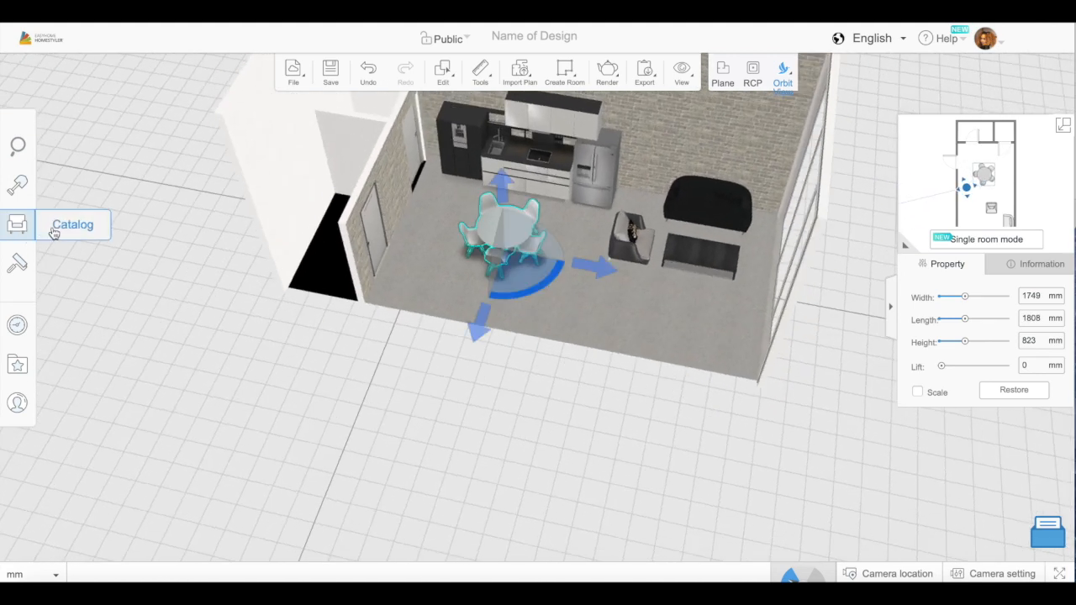
- Place the rectangular wooden dining table with dark chairs on the open floor beside the round dining set
left_click(17, 224)
scroll(259, 420, "down", 3)
scroll(259, 420, "up", 3)
left_click_drag(215, 408, 569, 312)
- Delete the round white dining set and move the wooden dining set into its place in front of the kitchen
left_click(500, 231)
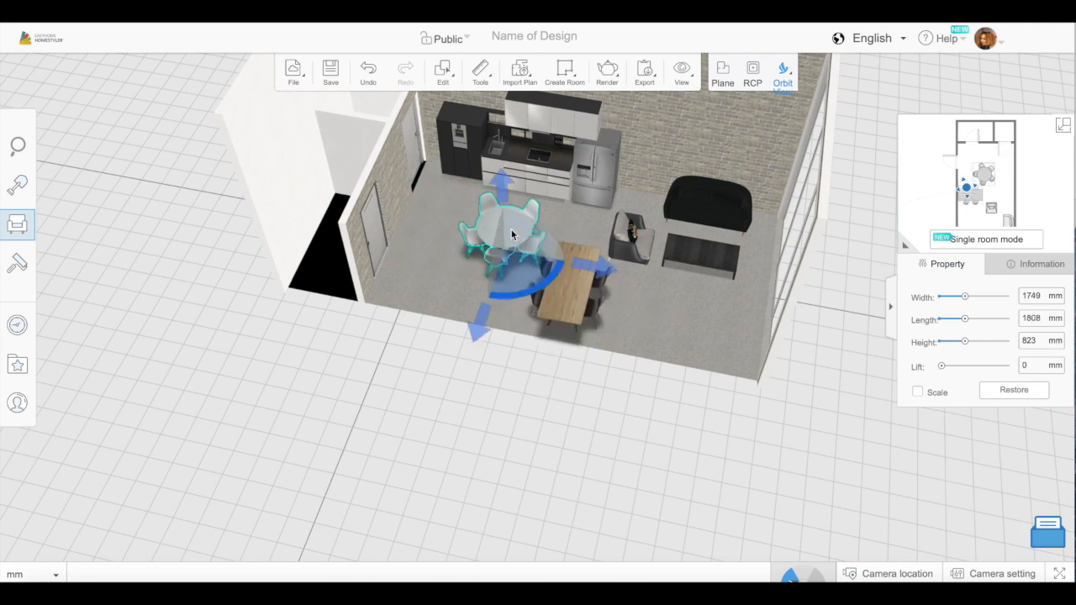
key("Delete")
left_click(601, 317)
left_click_drag(586, 356, 596, 358)
left_click_drag(568, 279, 505, 248)
- Move the 902 × 901 × 889 mm armchair across the living area to the window wall, near the end of the sofa
left_click_drag(658, 336, 41, 229)
left_click_drag(605, 370, 554, 402)
left_click(556, 384)
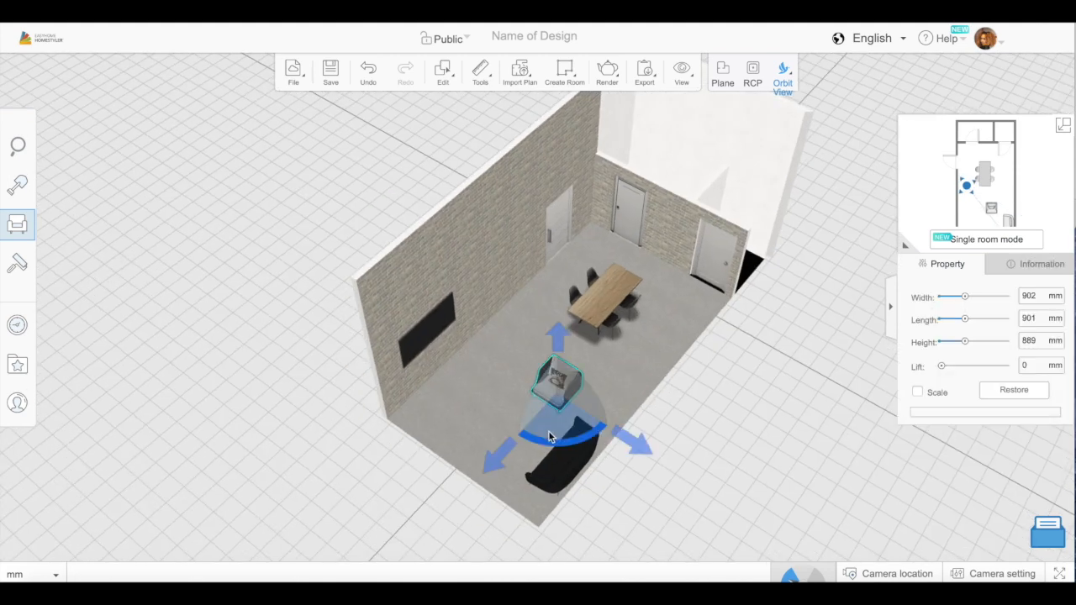
left_click_drag(575, 444, 549, 380)
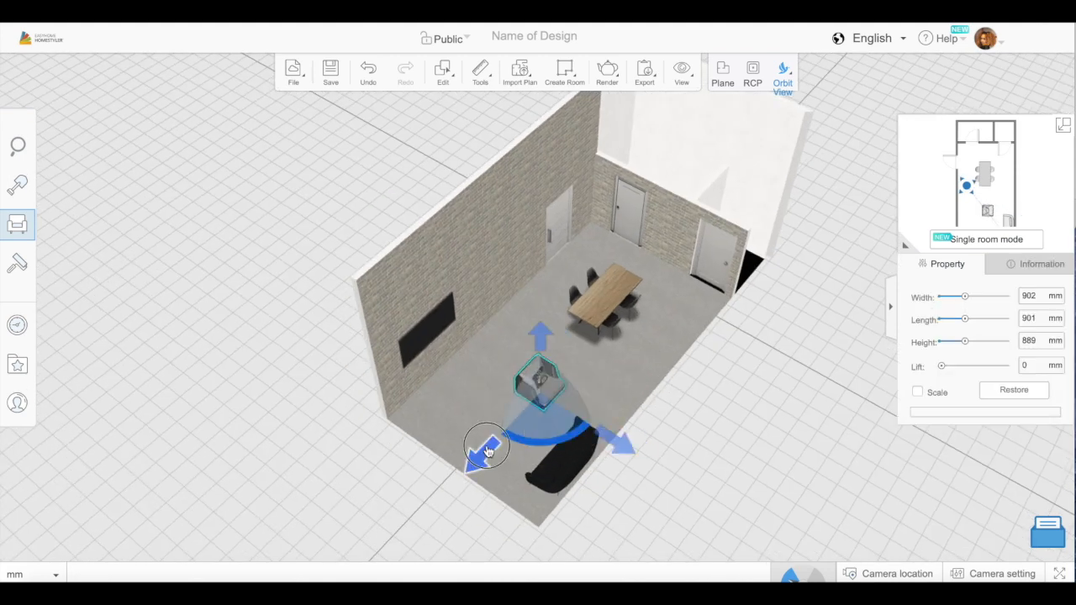
left_click_drag(488, 451, 424, 490)
left_click_drag(646, 428, 636, 462)
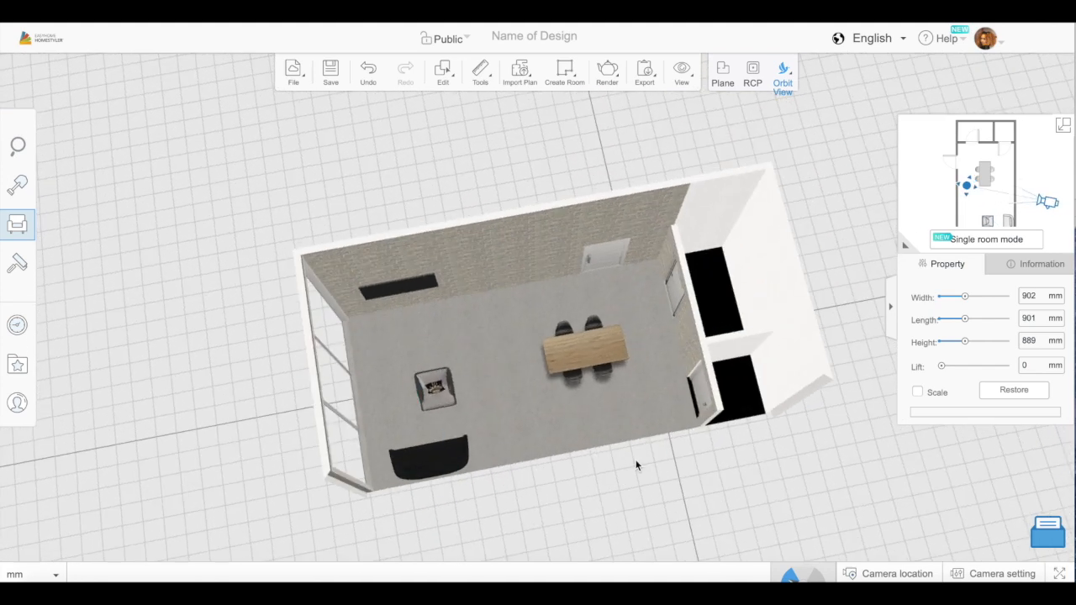
left_click_drag(436, 388, 400, 402)
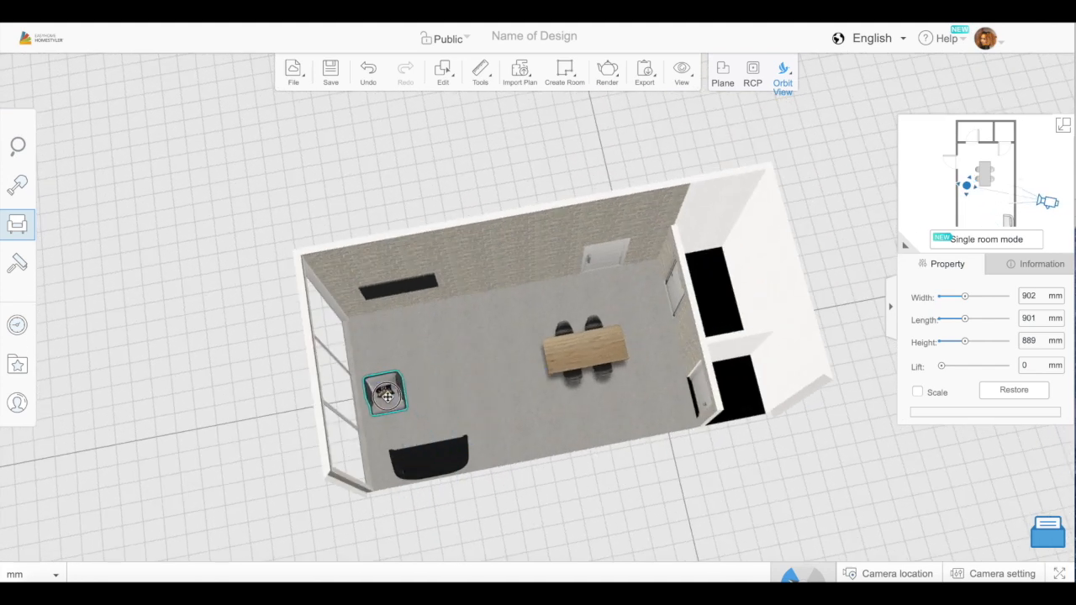
- Duplicate the armchair with the copy beside it, and adjust the position of the original next to the window wall
left_click(443, 74)
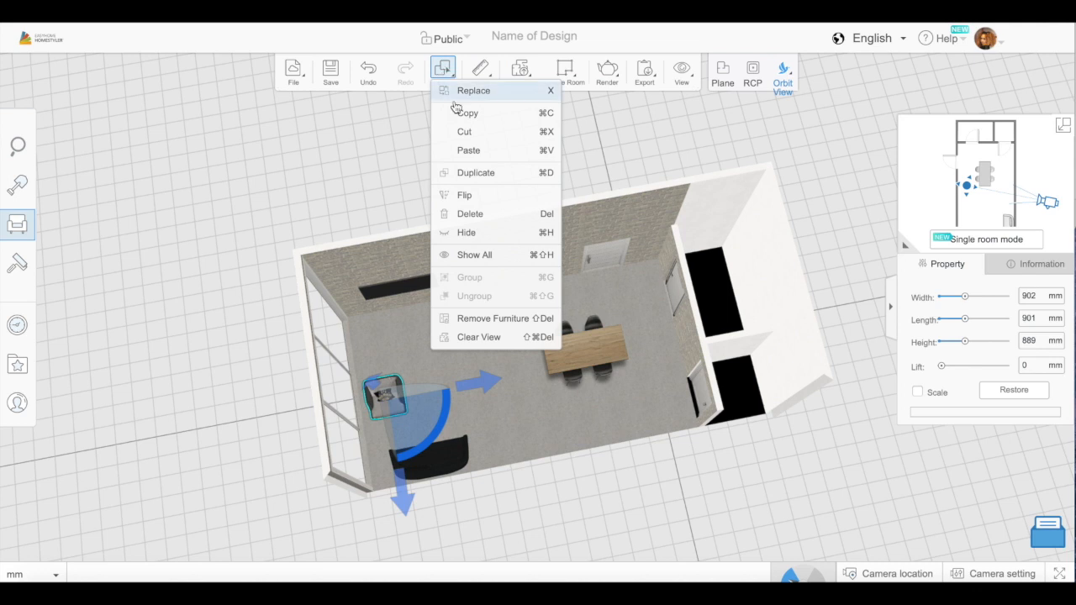
left_click(471, 170)
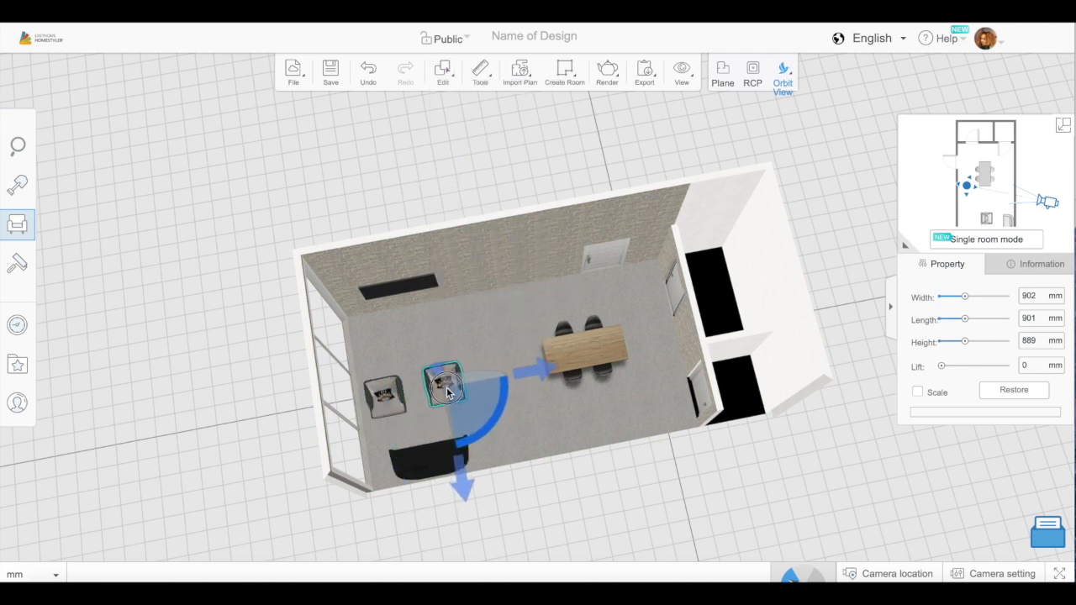
left_click(385, 396)
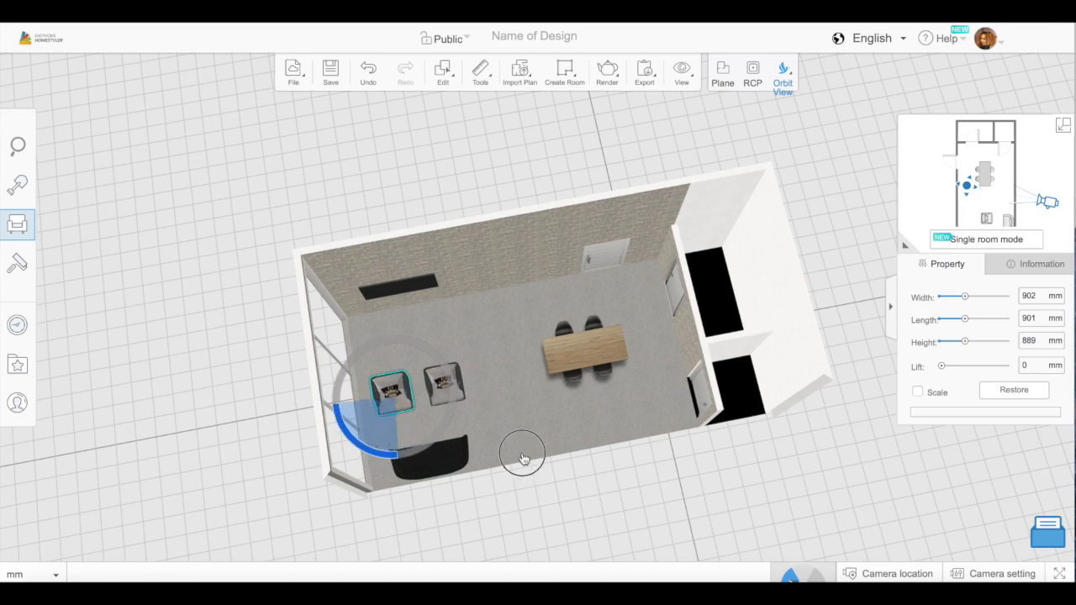
left_click_drag(521, 458, 571, 344)
left_click_drag(358, 492, 450, 450)
- Isolate the larger of the two partitioned rooms in single room mode and select its floor
left_click_drag(965, 188, 967, 142)
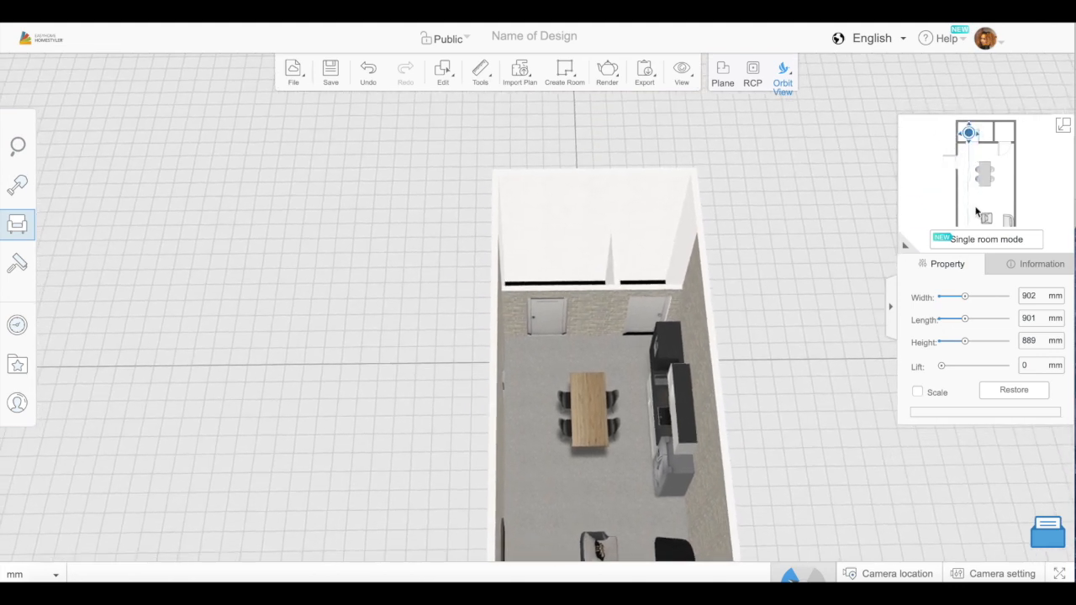
left_click(986, 238)
left_click_drag(605, 361, 538, 319)
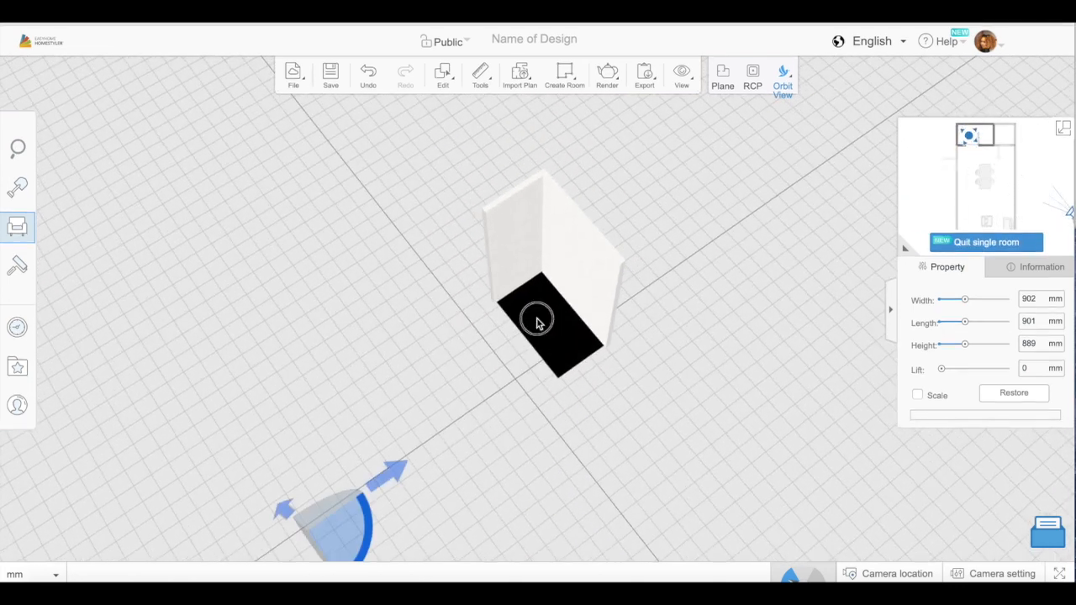
left_click(538, 319)
left_click(10, 35)
- Look into the Marble finishes, and switch to the Tiles category for the selected floor
left_click(17, 262)
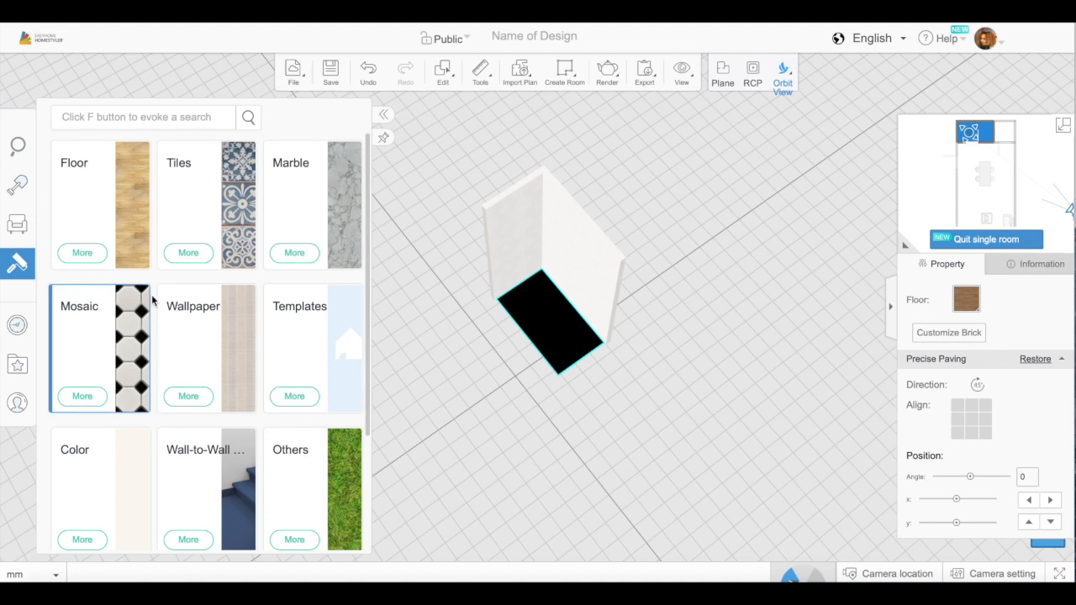
scroll(248, 417, "down", 1)
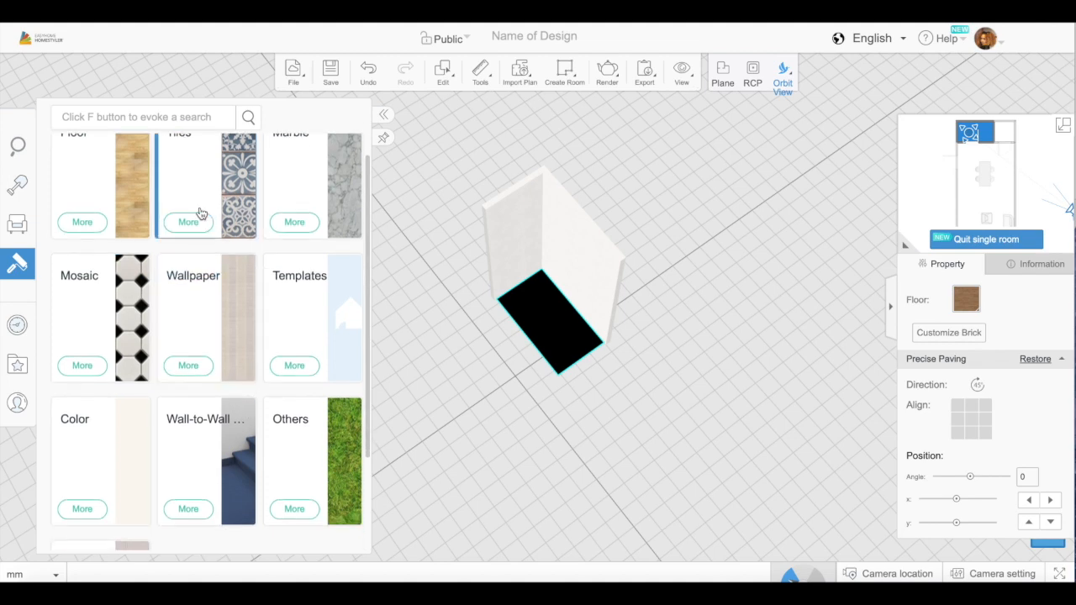
left_click(293, 222)
left_click(72, 144)
left_click(189, 222)
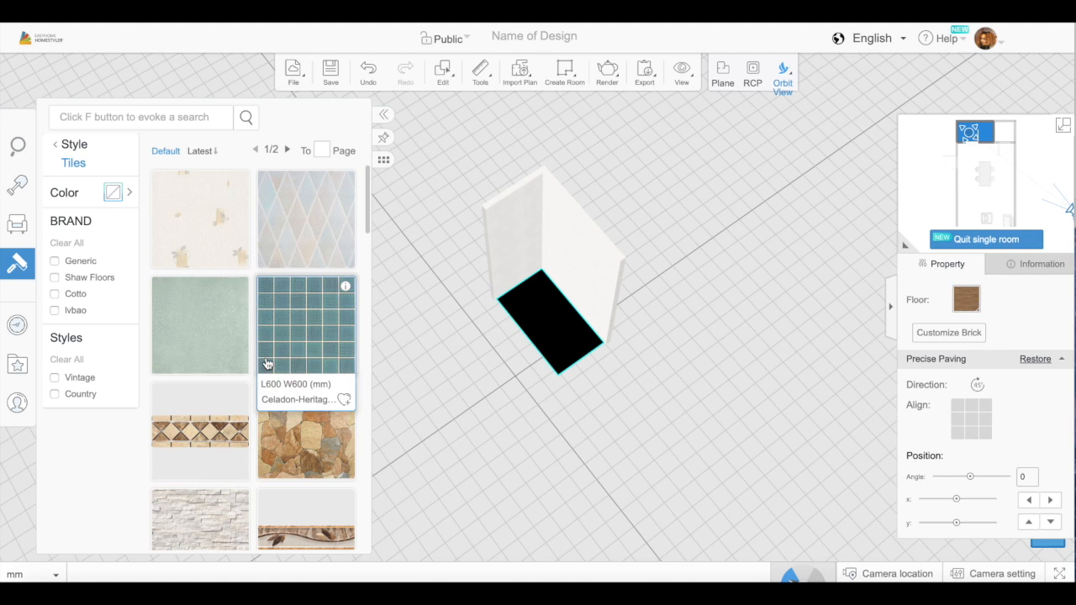
- Pave the small room's floor with the grey 600 × 600 mm Classico 00100 tile from page 2 of the tiles
scroll(267, 363, "down", 3)
mouse_move(242, 492)
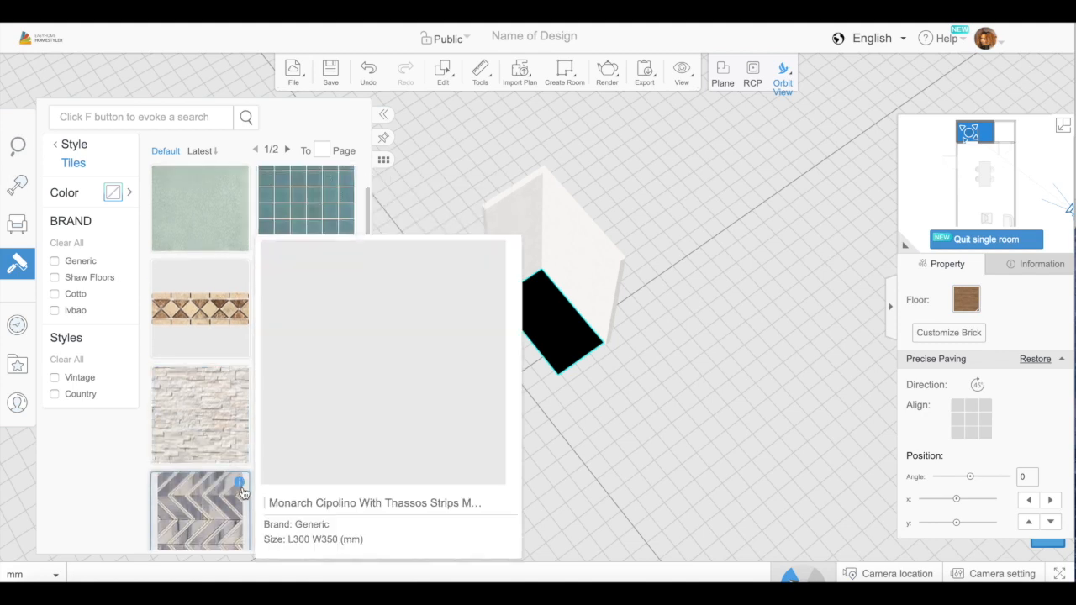
scroll(250, 493, "down", 10)
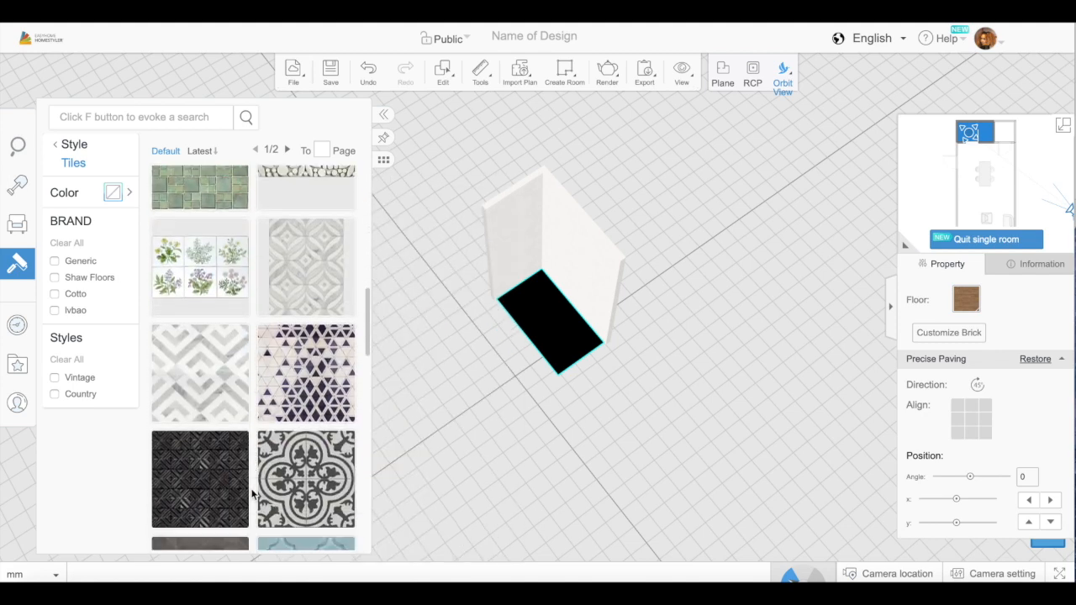
scroll(251, 494, "down", 15)
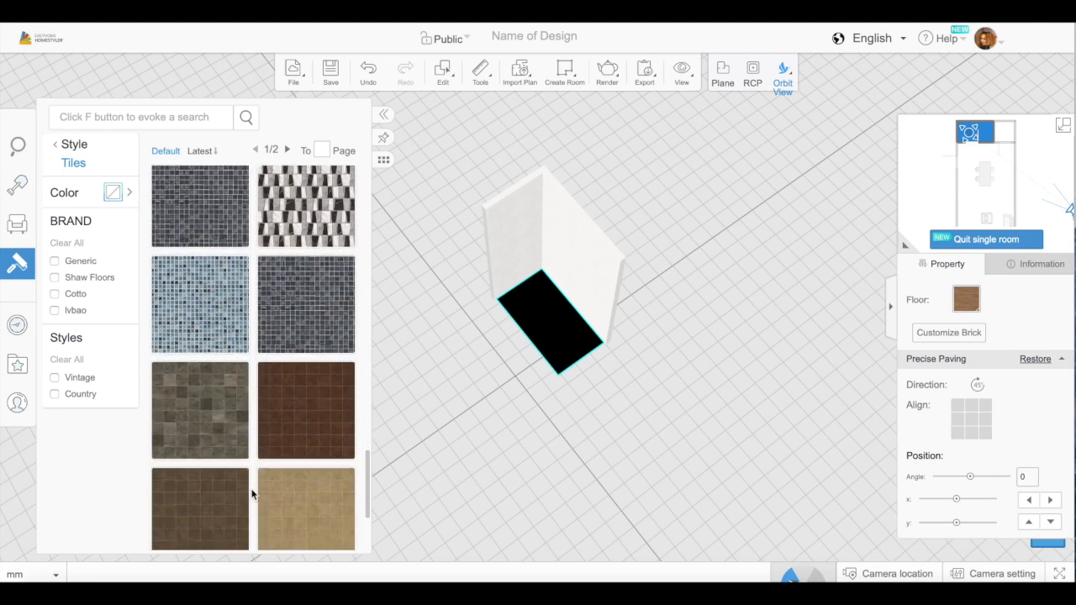
left_click(231, 526)
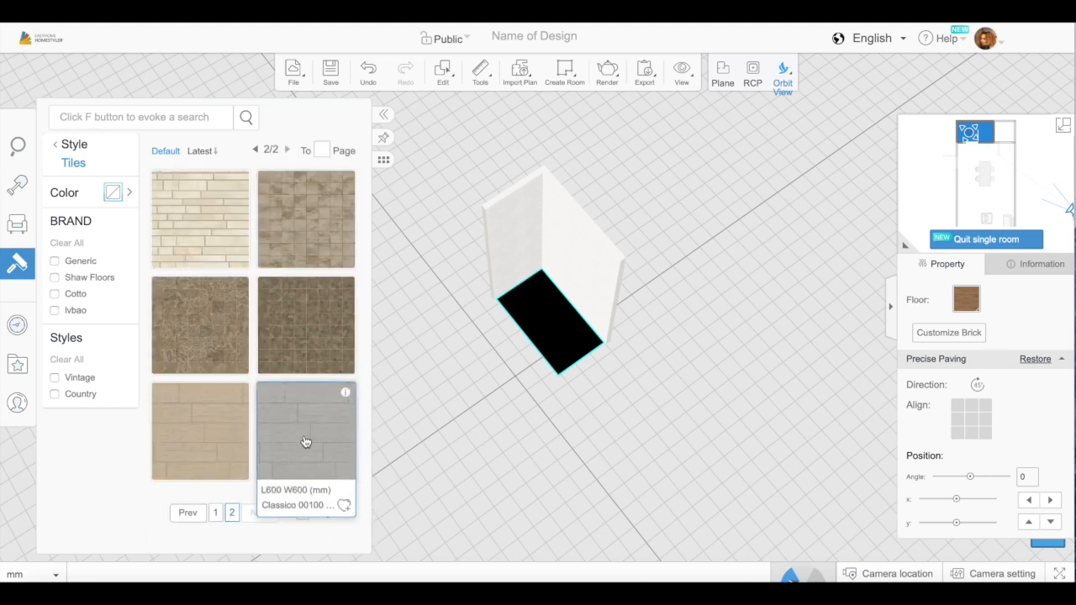
left_click(305, 442)
scroll(563, 339, "up", 5)
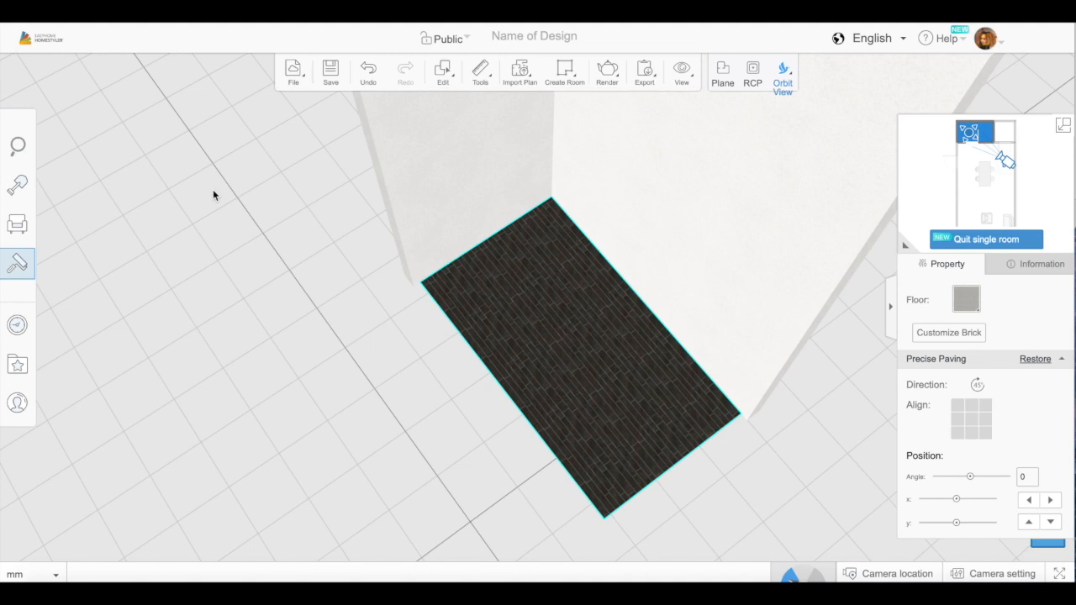
- Cover the small room's floor with the dark narrow-strip tile with light joints from page 1 of the tiles
left_click(69, 269)
left_click(256, 149)
scroll(251, 415, "down", 8)
scroll(252, 409, "down", 3)
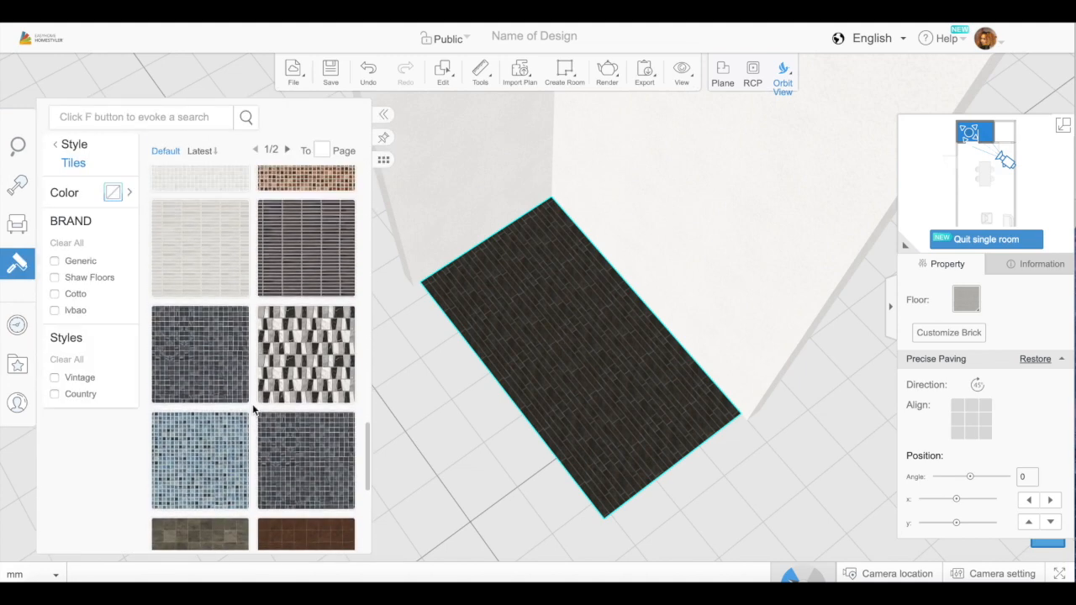
left_click(325, 267)
left_click_drag(310, 396, 465, 451)
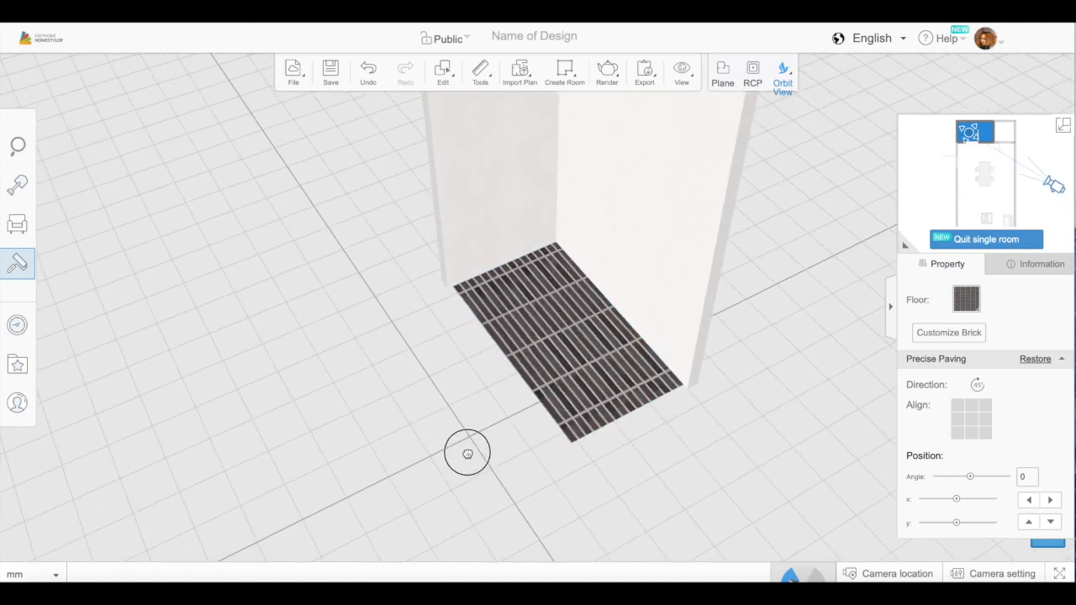
- Paint the isolated small room's walls with a beige-brown shade from the brown range of the Color finishes
left_click(58, 269)
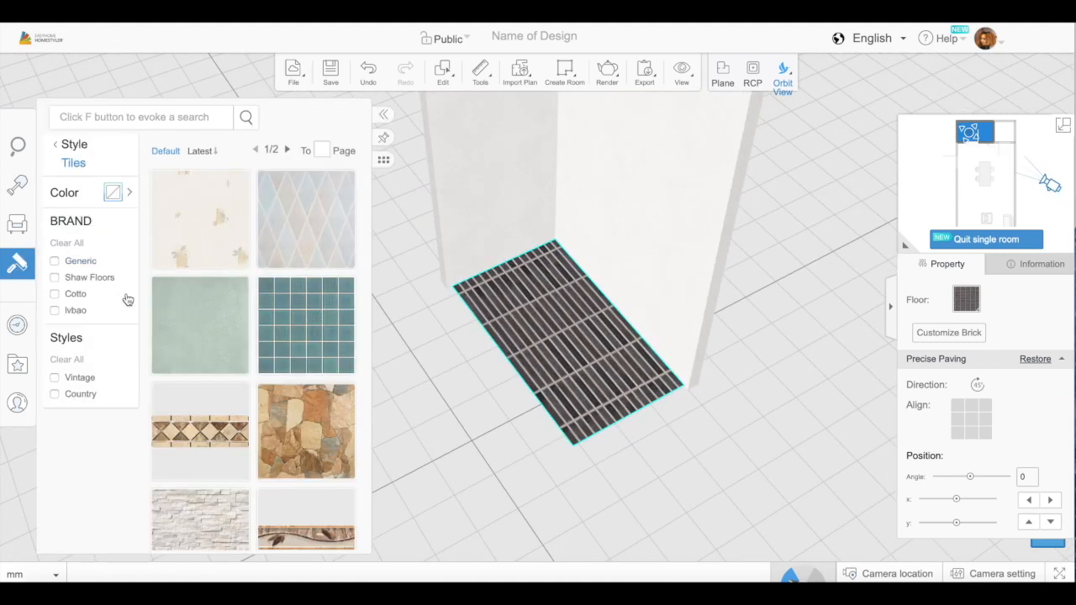
left_click(59, 144)
left_click(86, 463)
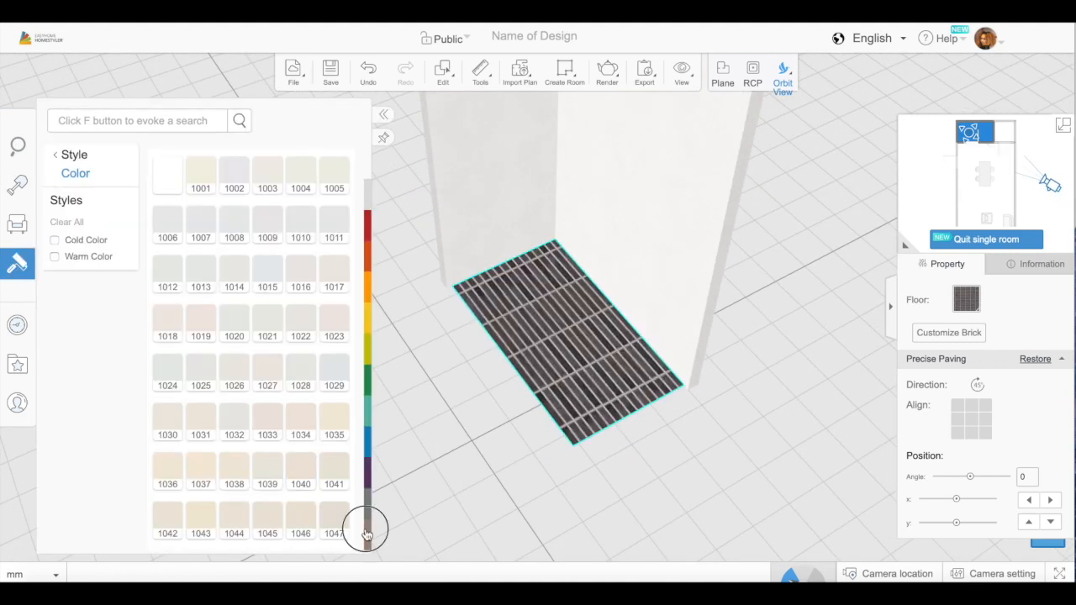
left_click(514, 502)
left_click(62, 266)
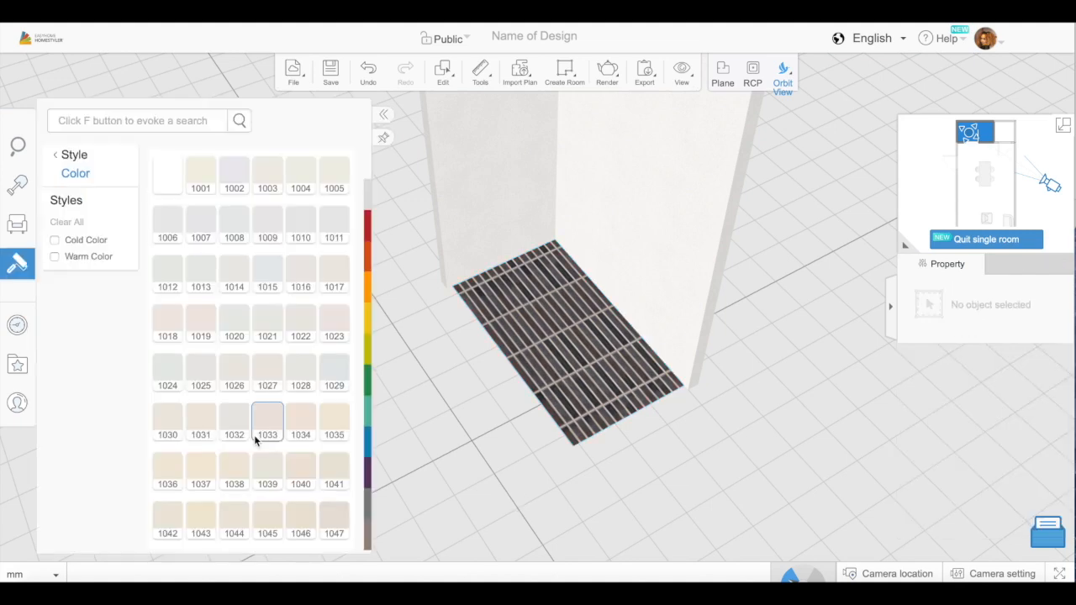
left_click(370, 536)
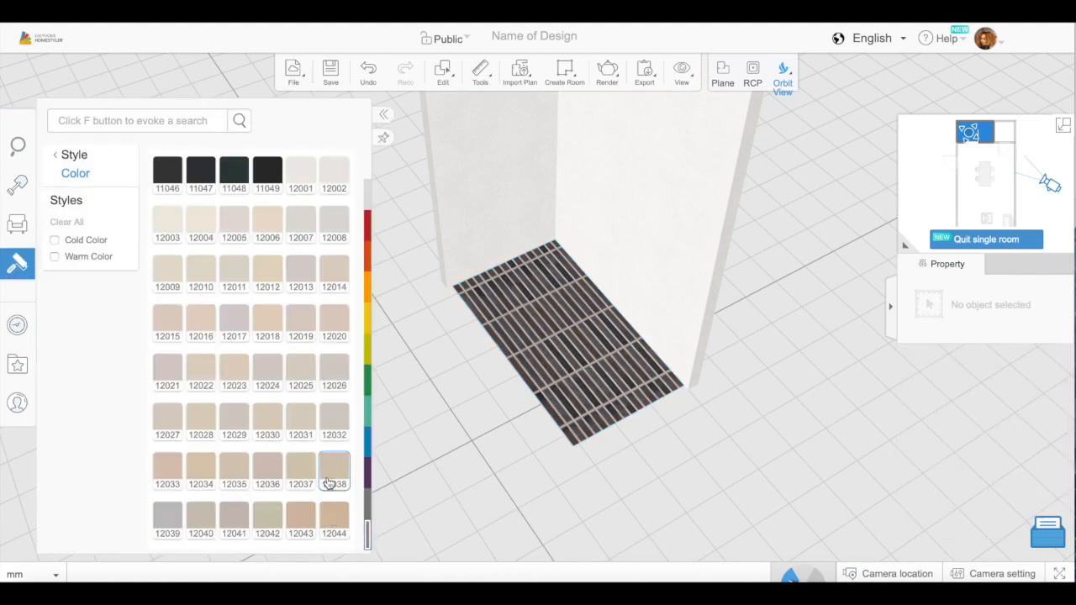
scroll(265, 481, "down", 3)
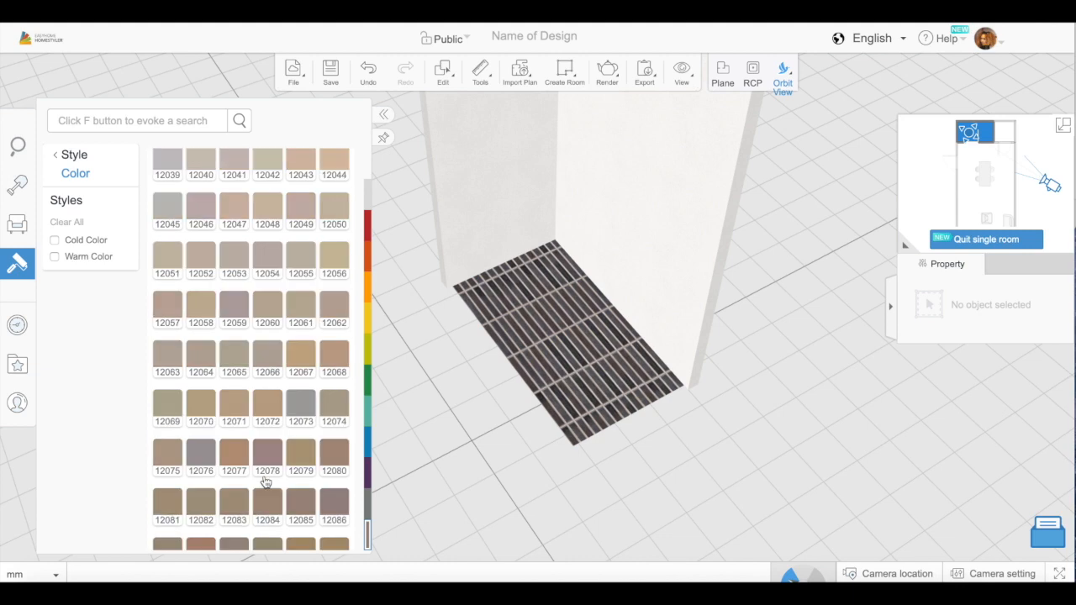
scroll(264, 481, "down", 3)
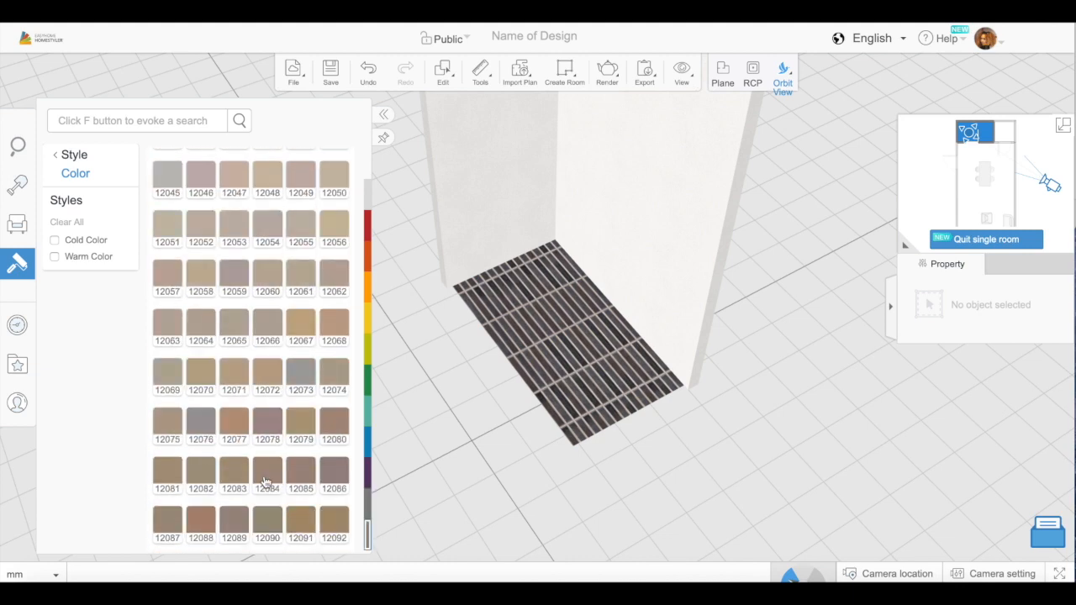
left_click(318, 287)
left_click(631, 224)
left_click_drag(631, 224, 735, 449)
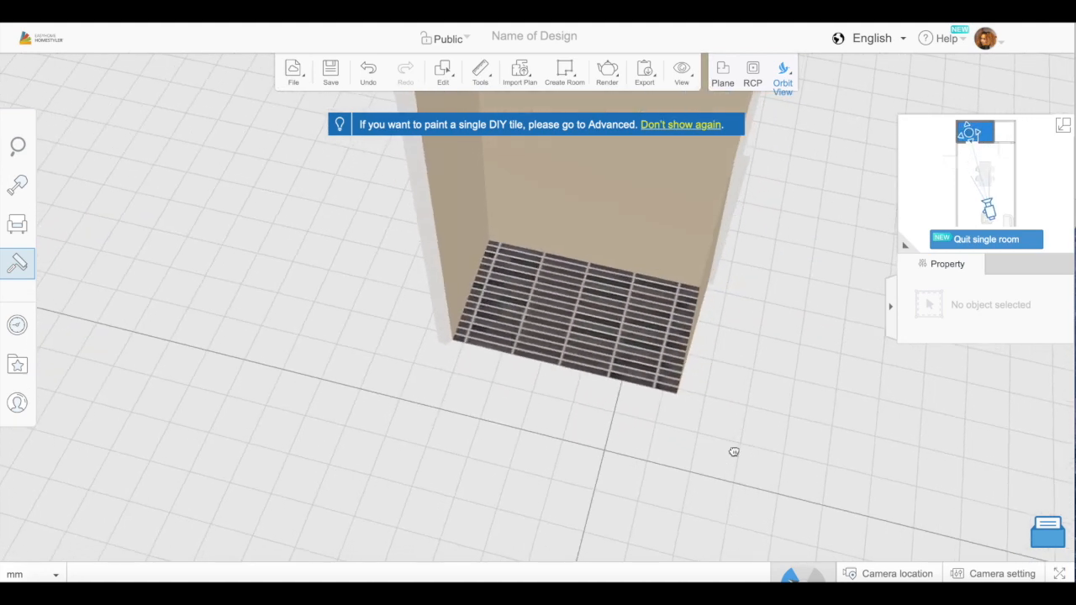
left_click(368, 71)
left_click(405, 71)
- Cover the isolated small room's walls with the 1000 × 1000 mm Arctic White natural stone from the Tiles finishes
left_click(18, 263)
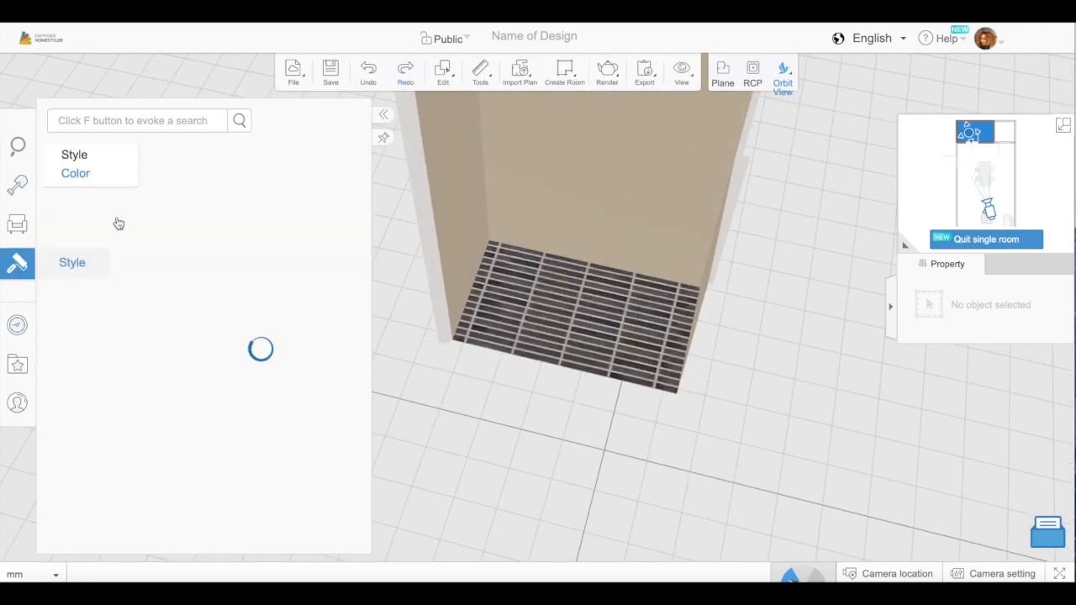
left_click(79, 155)
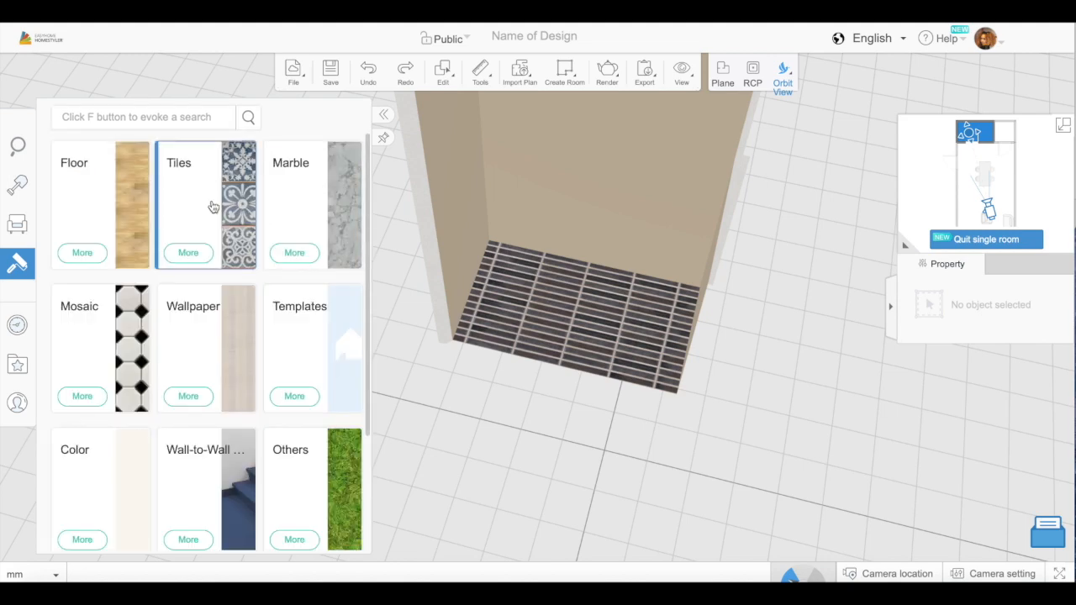
left_click(214, 206)
scroll(206, 350, "down", 1)
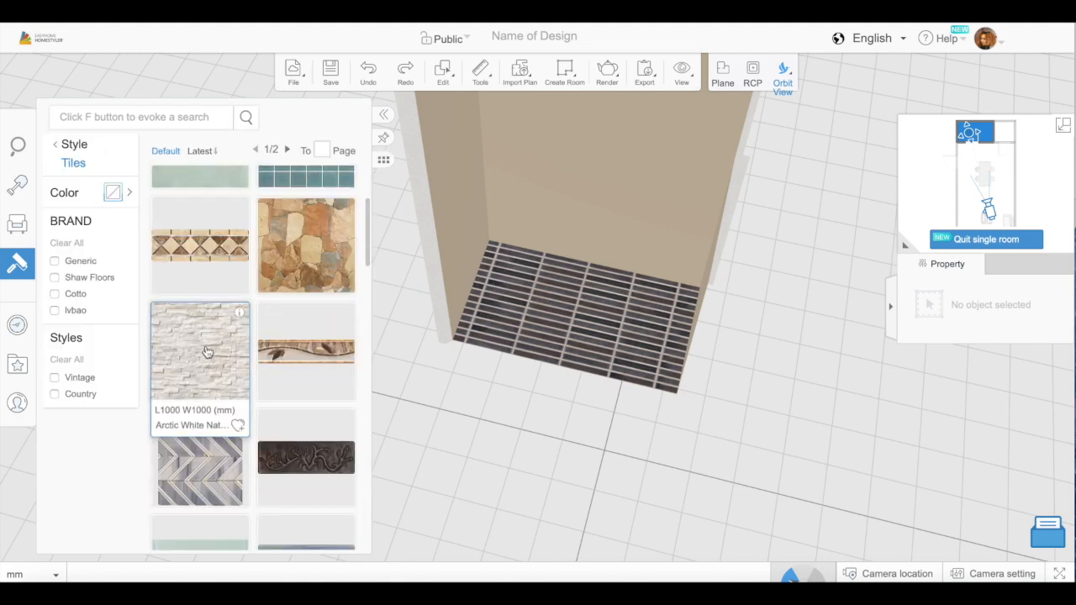
left_click(206, 351)
left_click(565, 211)
left_click_drag(658, 395, 639, 447)
- Move the isolated room's outer end wall outward in the floor plan to enlarge it to about 7.20 m², and return to the orbit view
left_click(723, 74)
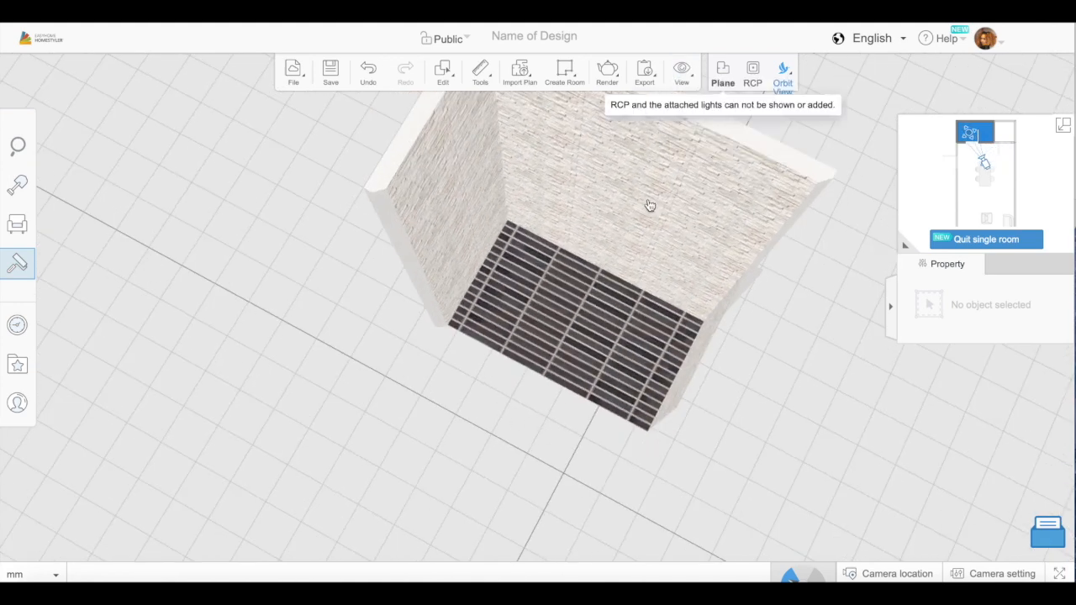
left_click_drag(516, 215, 515, 179)
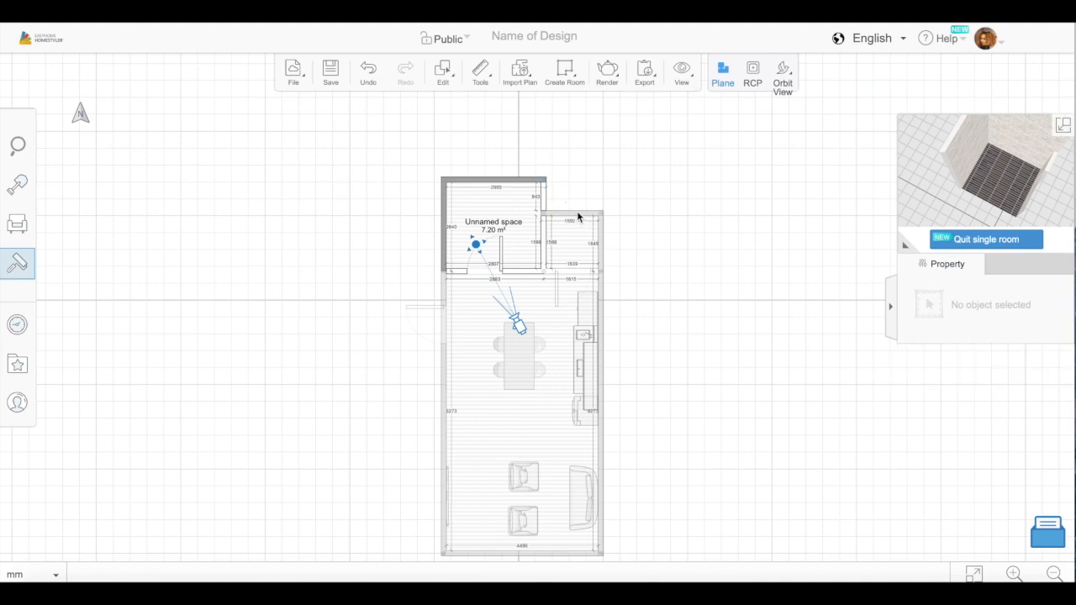
left_click(790, 80)
left_click_drag(610, 311, 514, 484)
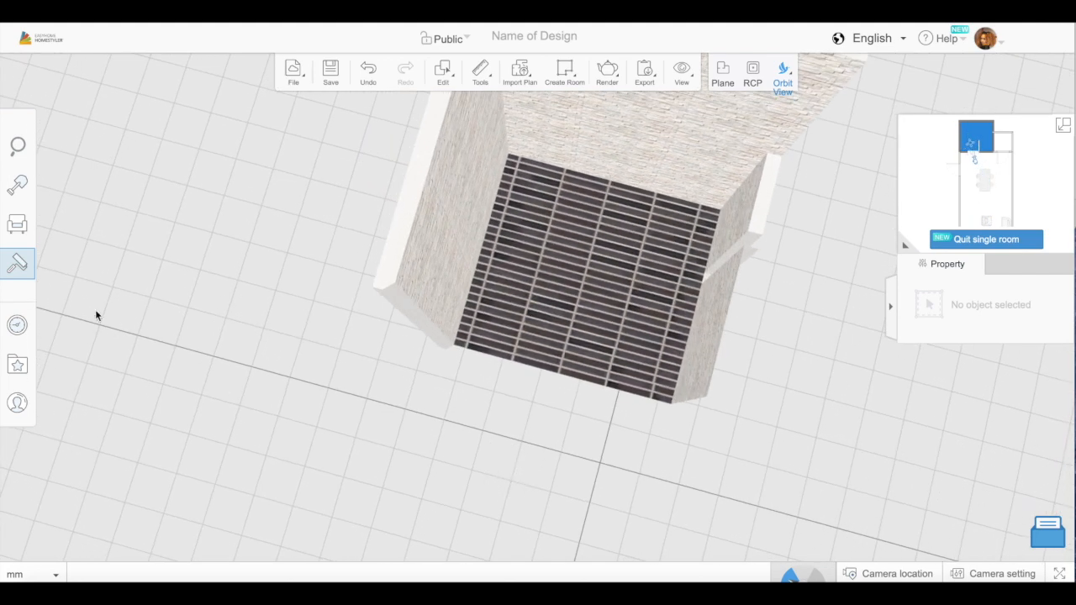
- Open the Bathroom category of the furniture catalog
left_click(80, 228)
scroll(329, 413, "down", 1)
left_click(328, 413)
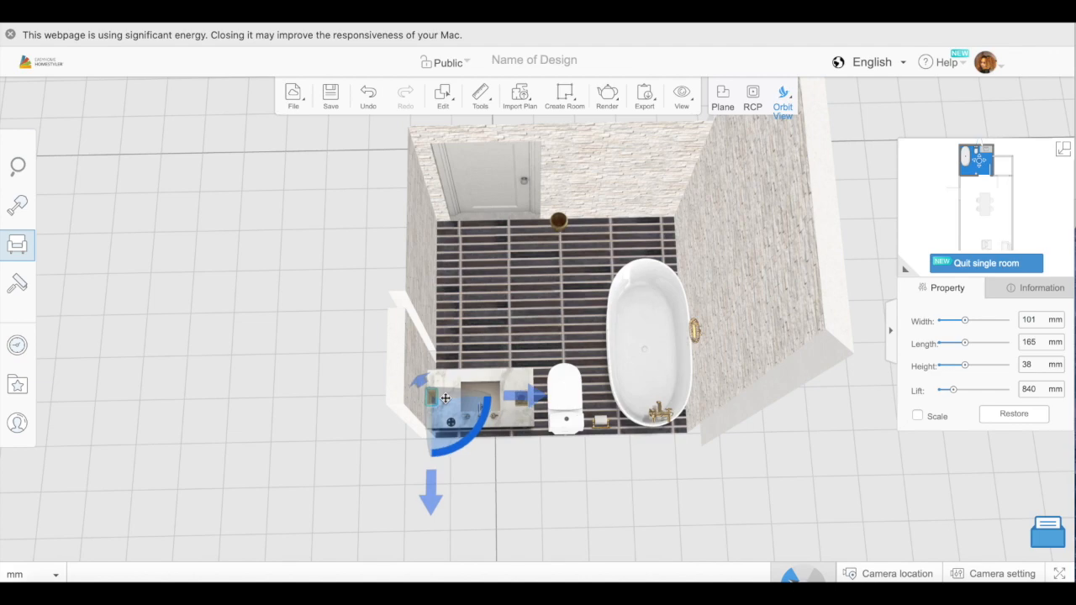
- Shift the small accessory along the bathroom vanity's countertop and quit single room mode
mouse_move(450, 399)
left_mouse_down()
mouse_move(460, 398)
mouse_move(451, 399)
left_mouse_up()
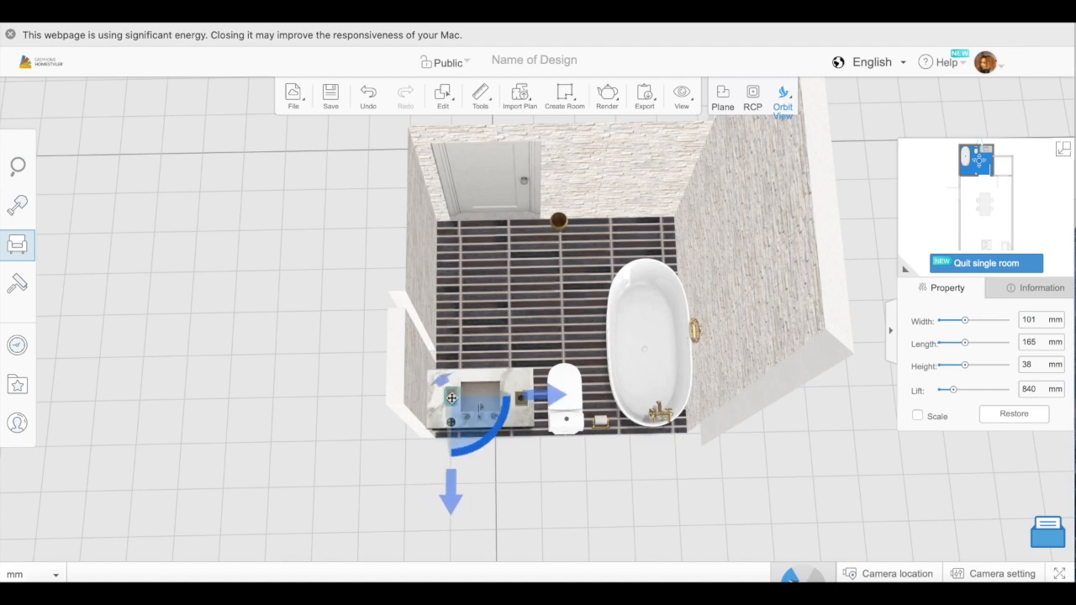
left_click_drag(559, 488, 703, 396)
left_click(1019, 256)
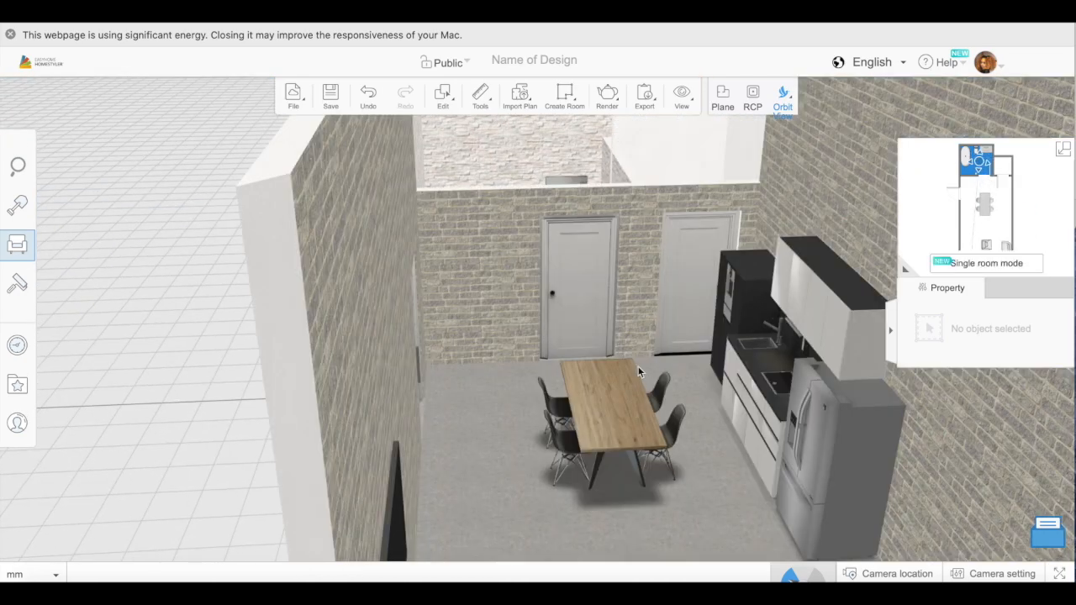
- Isolate the smaller partitioned room and move its outer end wall outward in the floor plan, level with the bathroom's end wall
left_click(1000, 168)
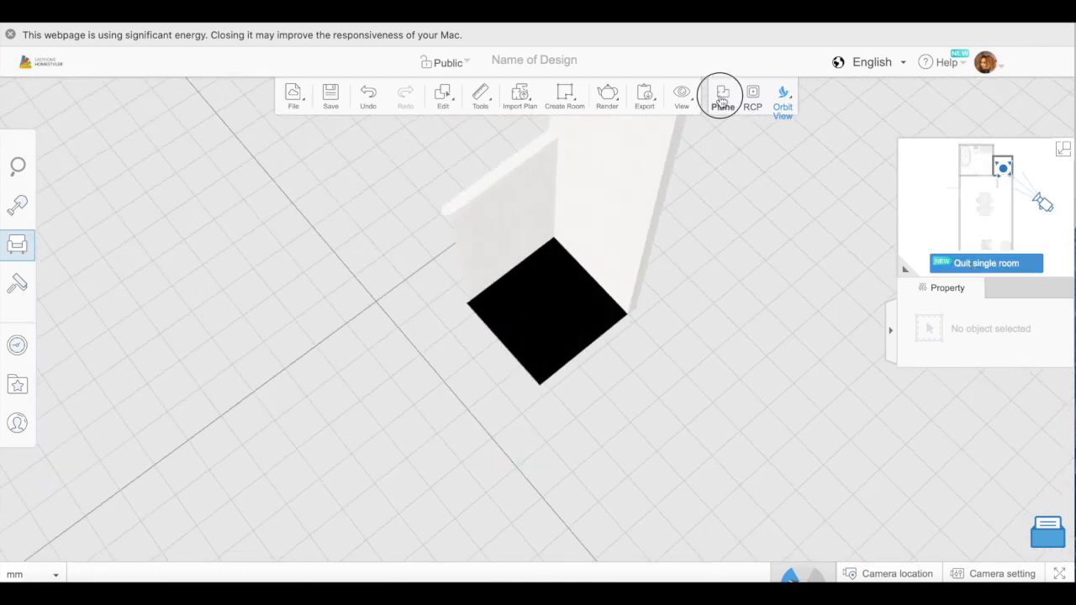
left_click(722, 97)
left_click(579, 180)
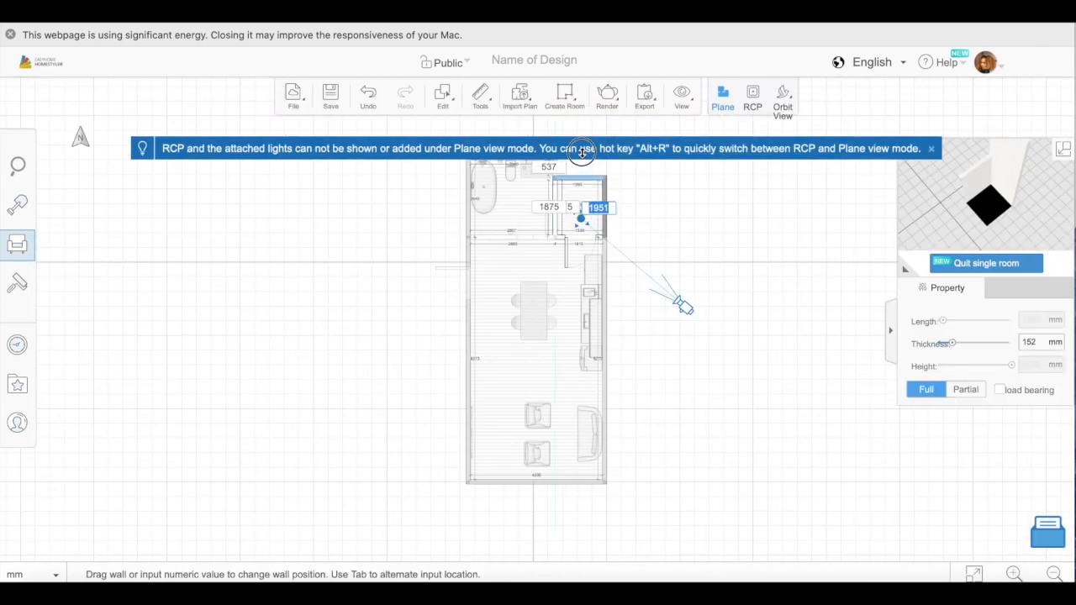
left_click(930, 148)
left_click(782, 101)
left_click_drag(658, 377, 616, 322)
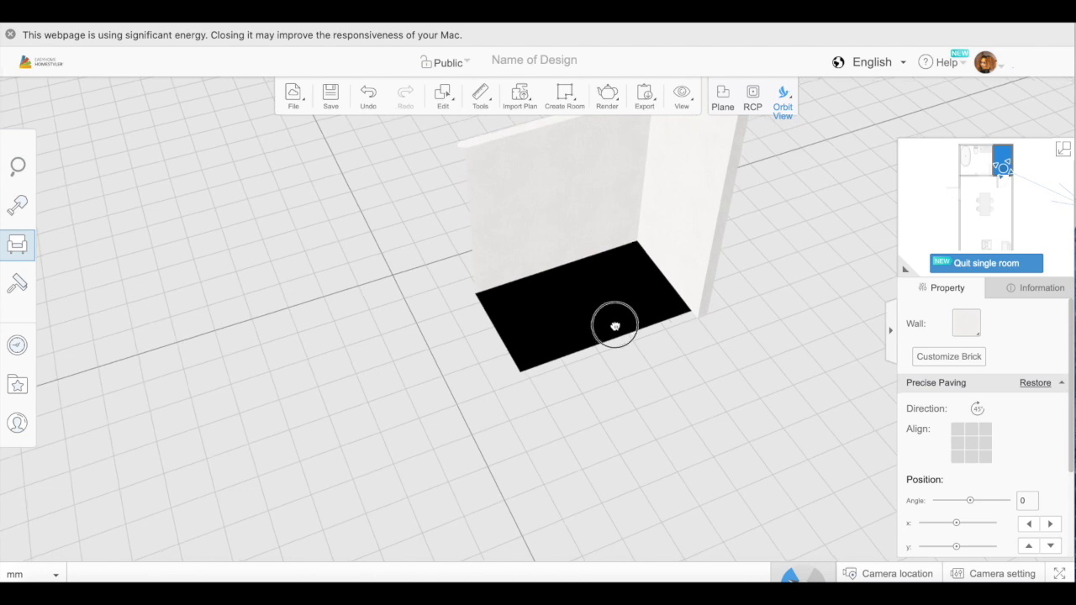
- Switch the furniture catalog from Bathroom to the Wardrobes of the Bedroom category
left_click(17, 243)
scroll(231, 345, "down", 10)
scroll(344, 245, "up", 6)
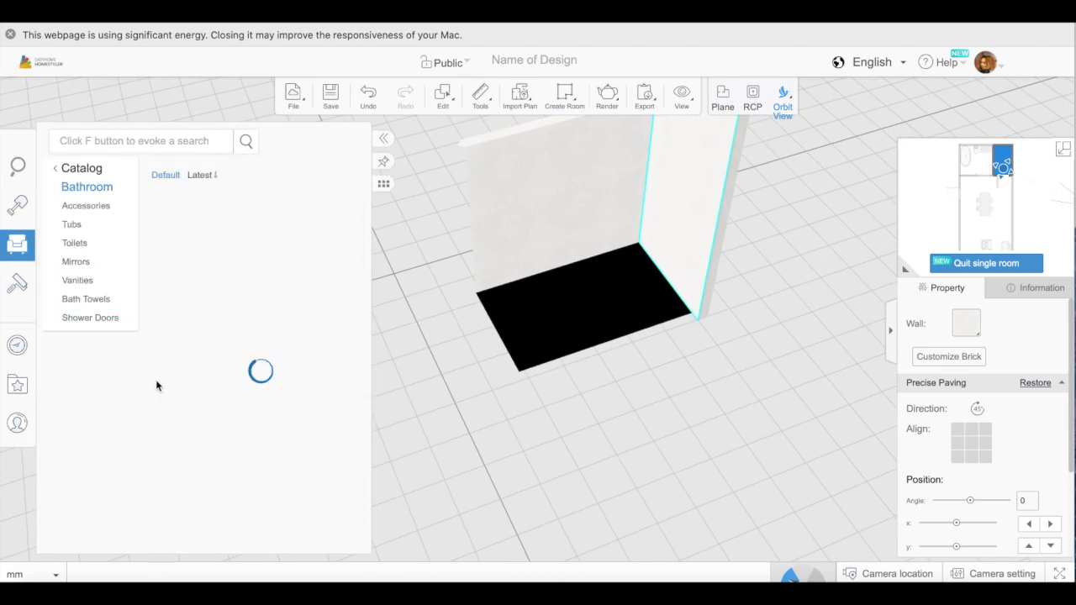
left_click(84, 168)
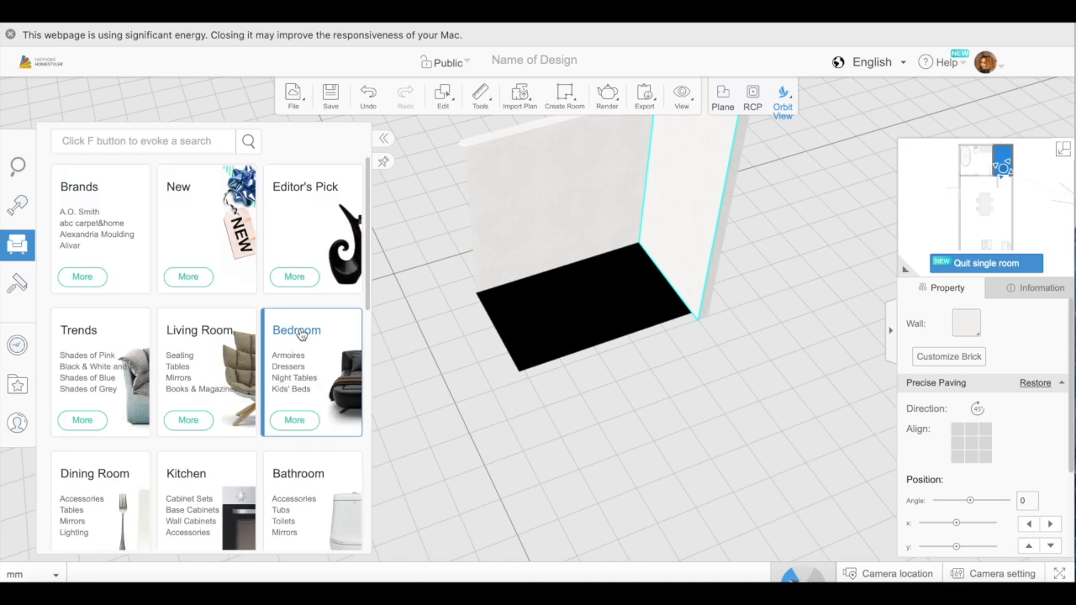
left_click(301, 334)
left_click(84, 337)
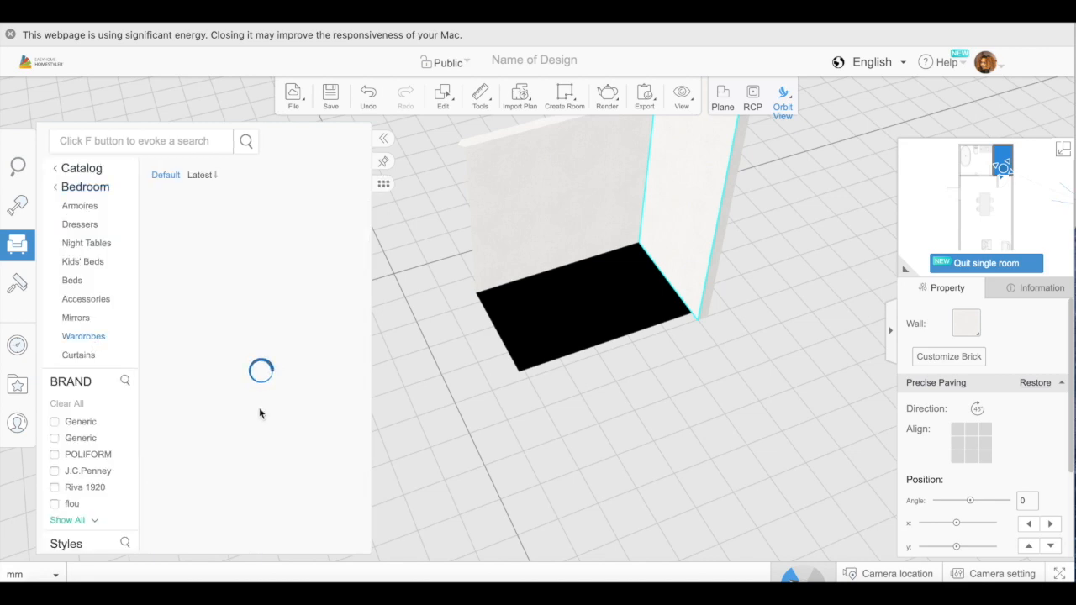
scroll(253, 395, "down", 3)
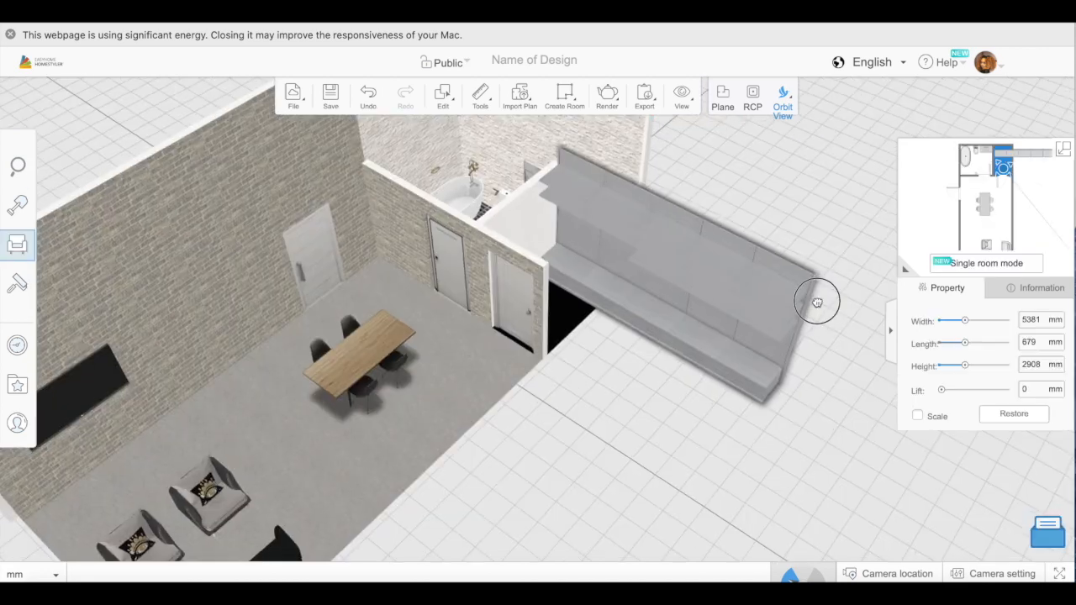
key("Delete")
left_click_drag(801, 307, 482, 413)
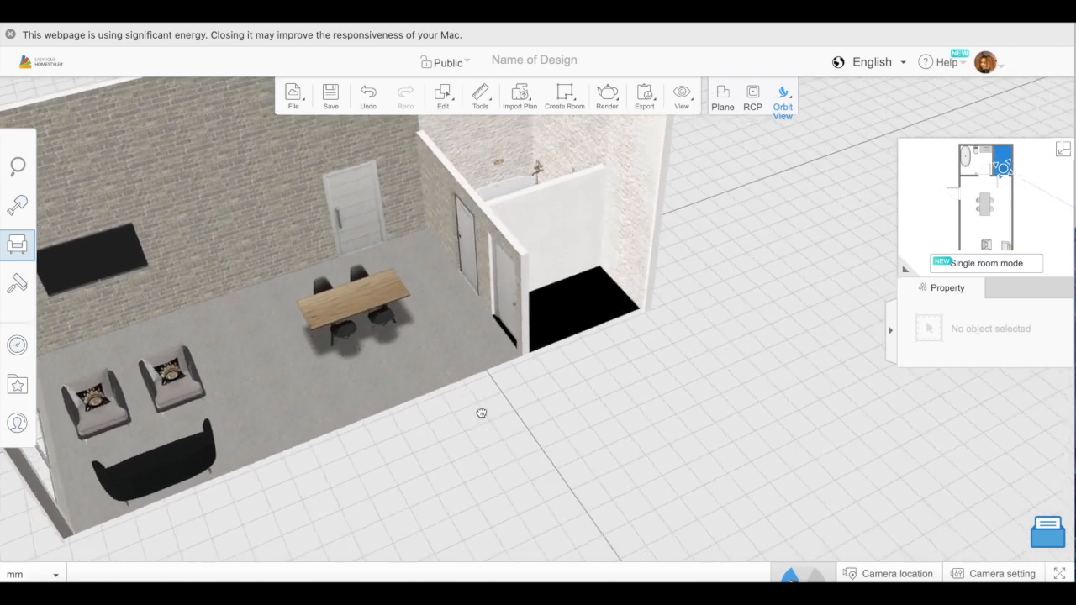
left_click(78, 249)
scroll(252, 405, "down", 2)
scroll(252, 404, "down", 6)
left_click(211, 333)
left_click(569, 284)
key("Delete")
- Add the UBIK wardrobe, rotate it a quarter turn and move it into the small room along the bathroom partition
left_click(34, 251)
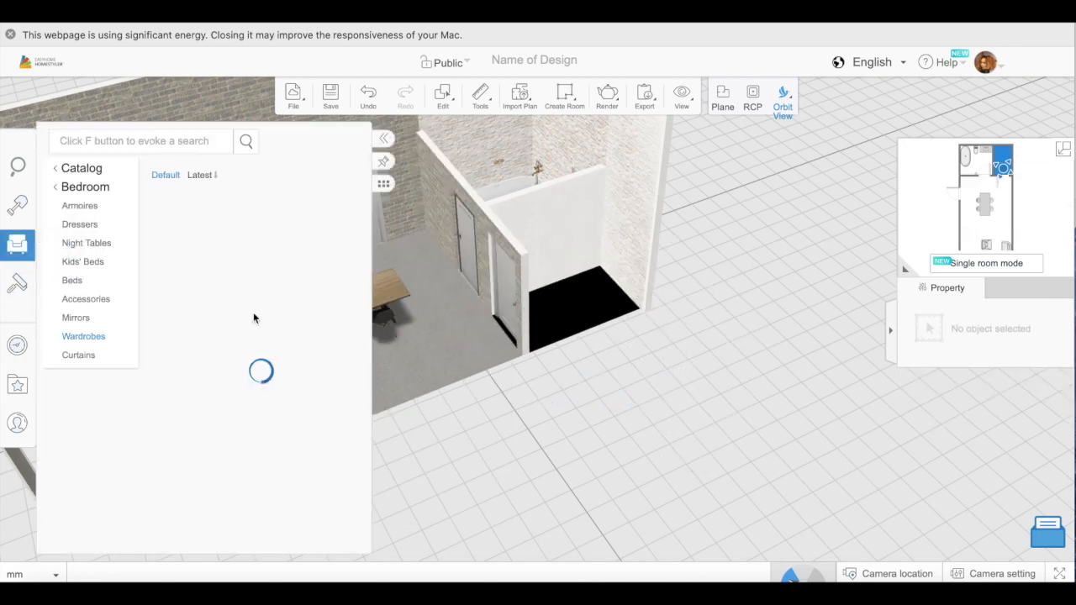
scroll(252, 453, "down", 4)
scroll(252, 454, "down", 1)
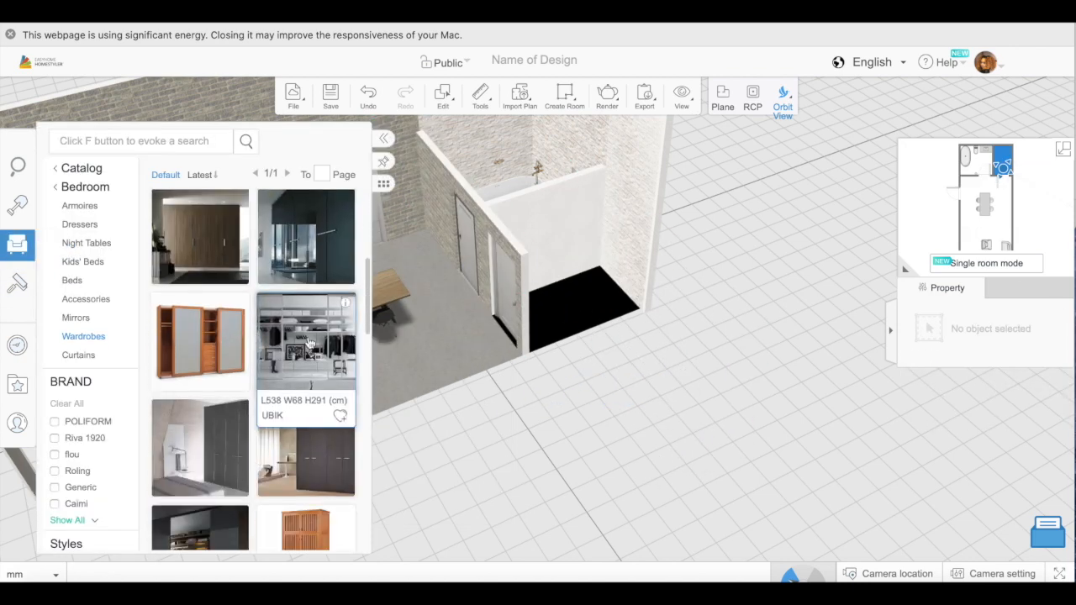
left_click(305, 353)
left_click(595, 279)
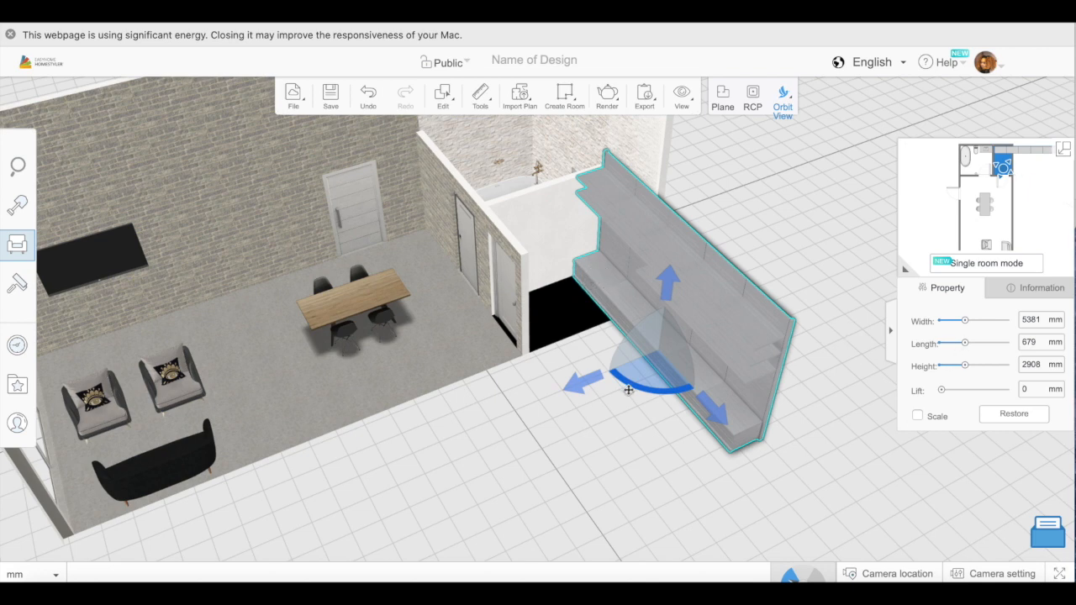
left_click_drag(628, 383, 689, 364)
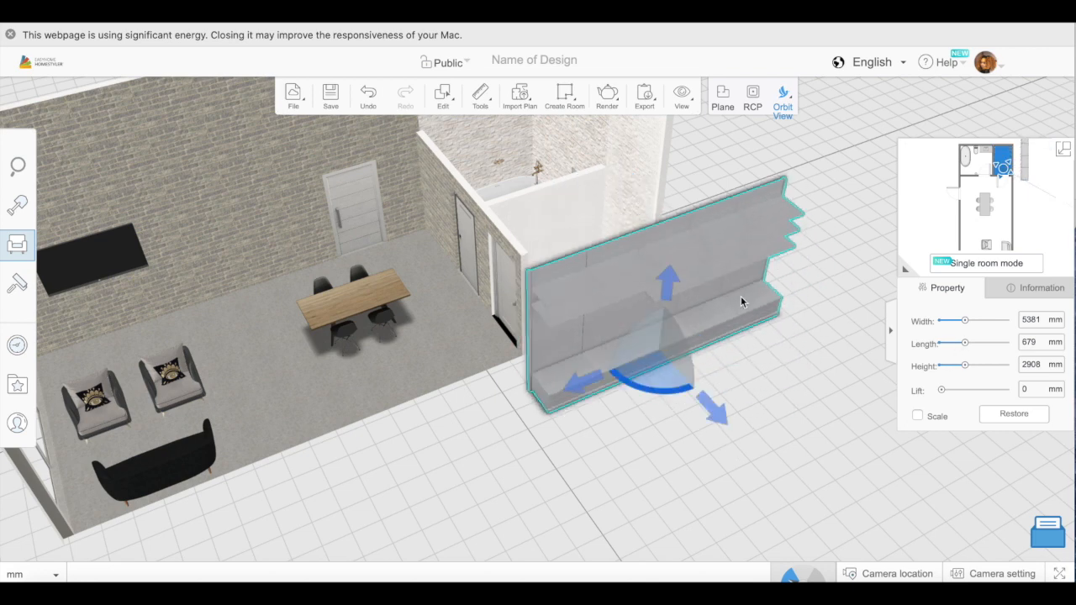
left_click_drag(684, 370, 624, 327)
- Resize the wardrobe to a width of 2462 mm and a height of 2444 mm so it fits the small room
left_click_drag(965, 320, 952, 324)
left_click_drag(419, 354, 494, 403)
left_click_drag(954, 321, 953, 322)
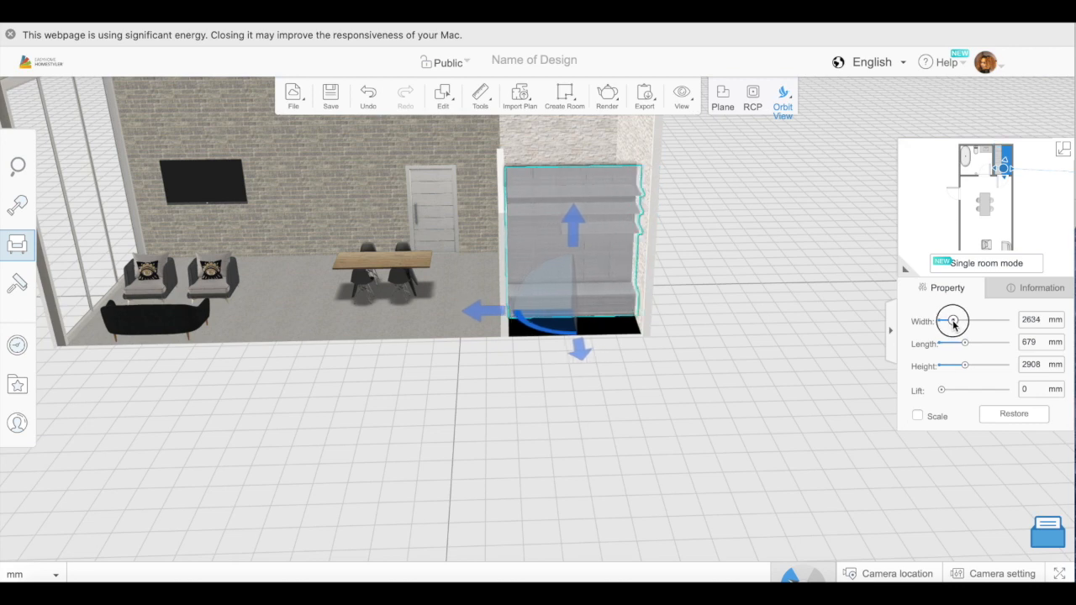
left_click_drag(865, 361, 679, 380)
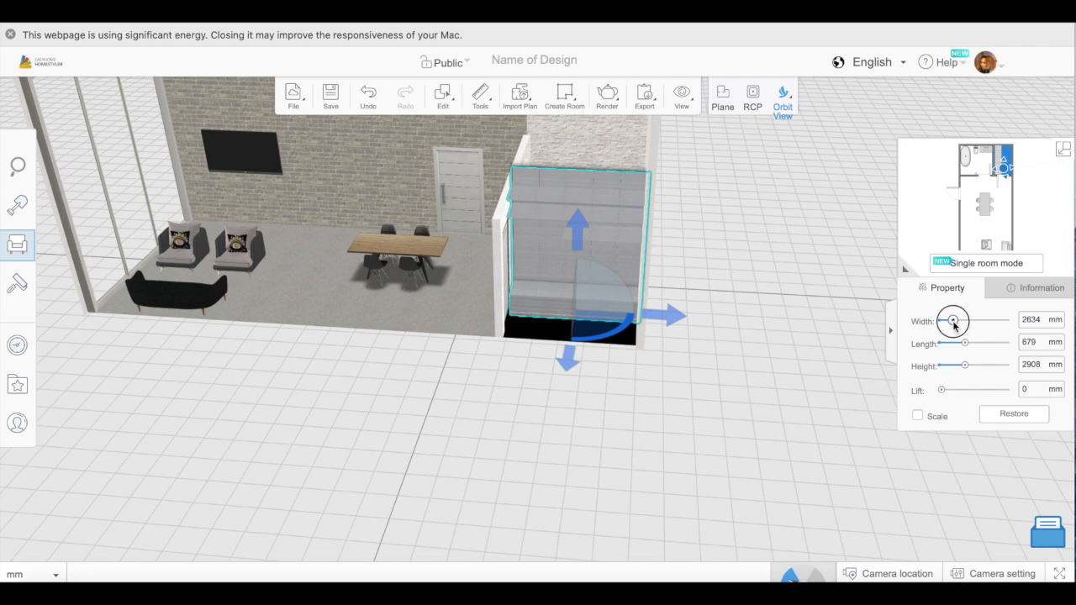
left_click_drag(953, 322, 952, 322)
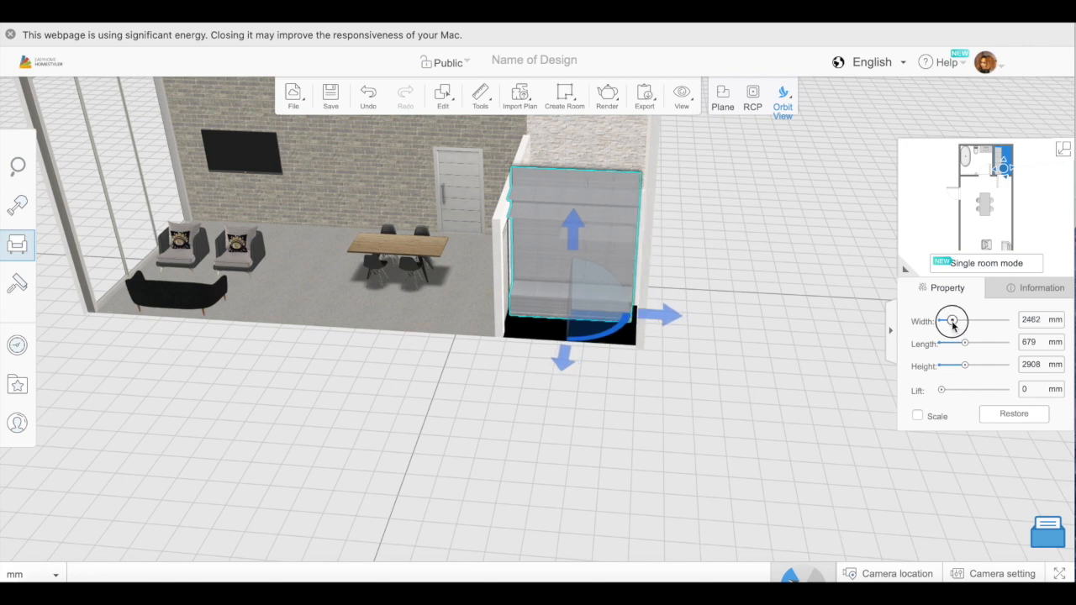
left_click_drag(963, 367, 958, 365)
left_click_drag(832, 384, 660, 467)
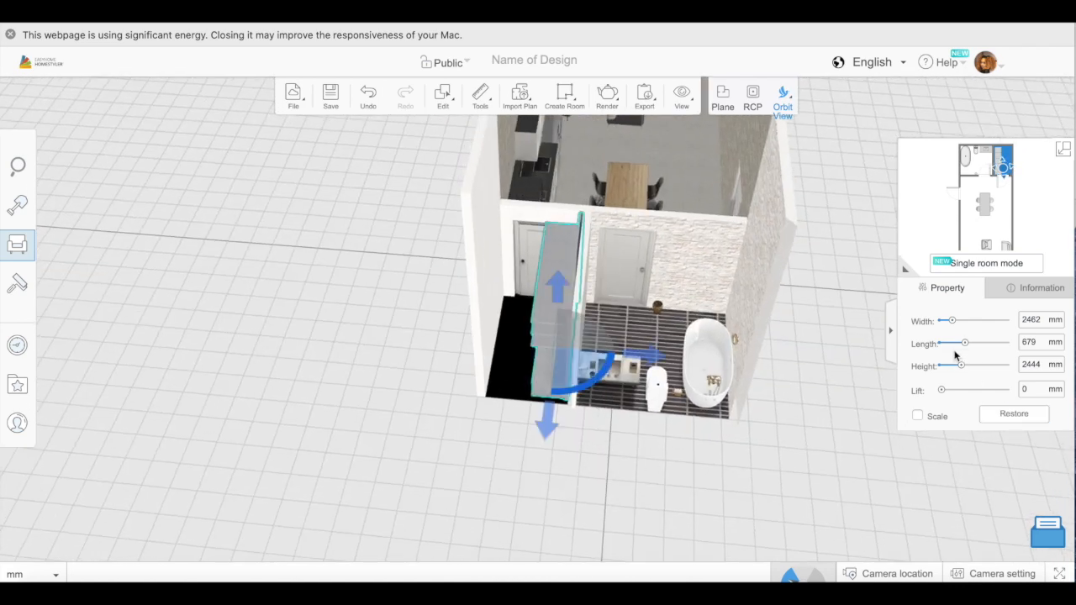
left_click_drag(679, 414, 529, 291)
left_click(518, 290)
left_click_drag(555, 423, 703, 409)
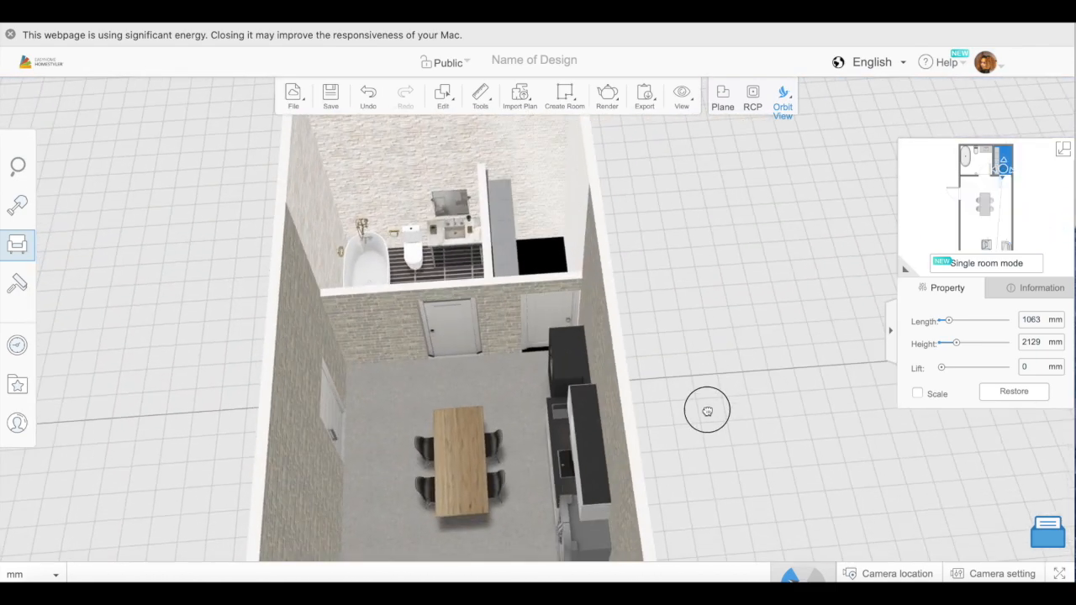
left_click(547, 188)
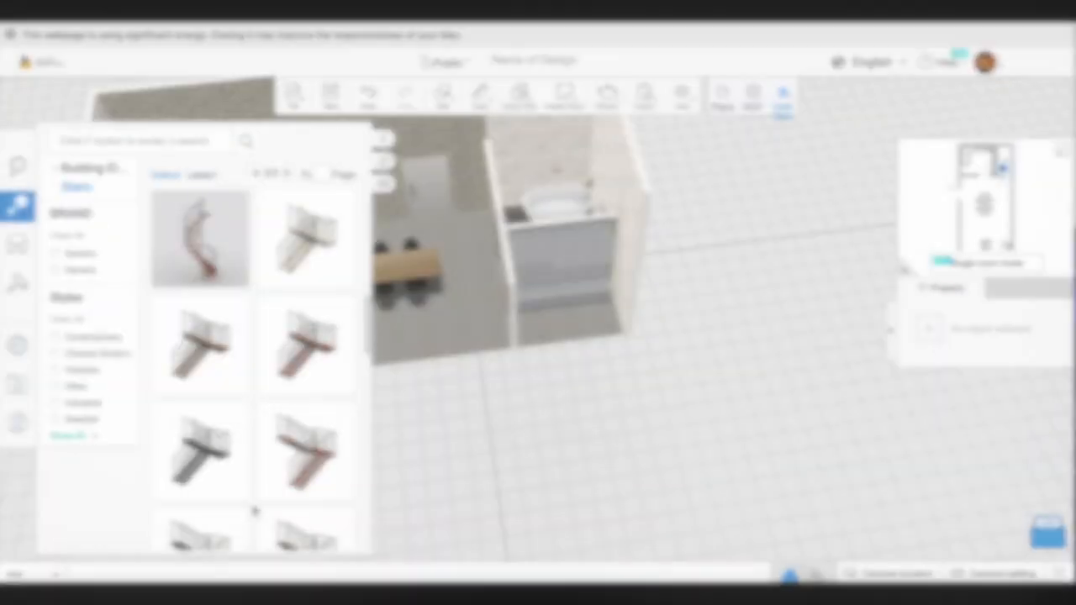
- Add a staircase with a landing from the Stairs models to the living area, against the TV wall near the glazed end
scroll(223, 440, "down", 5)
left_click_drag(223, 439, 237, 225)
left_click_drag(291, 278, 190, 262)
left_click_drag(250, 209, 230, 249)
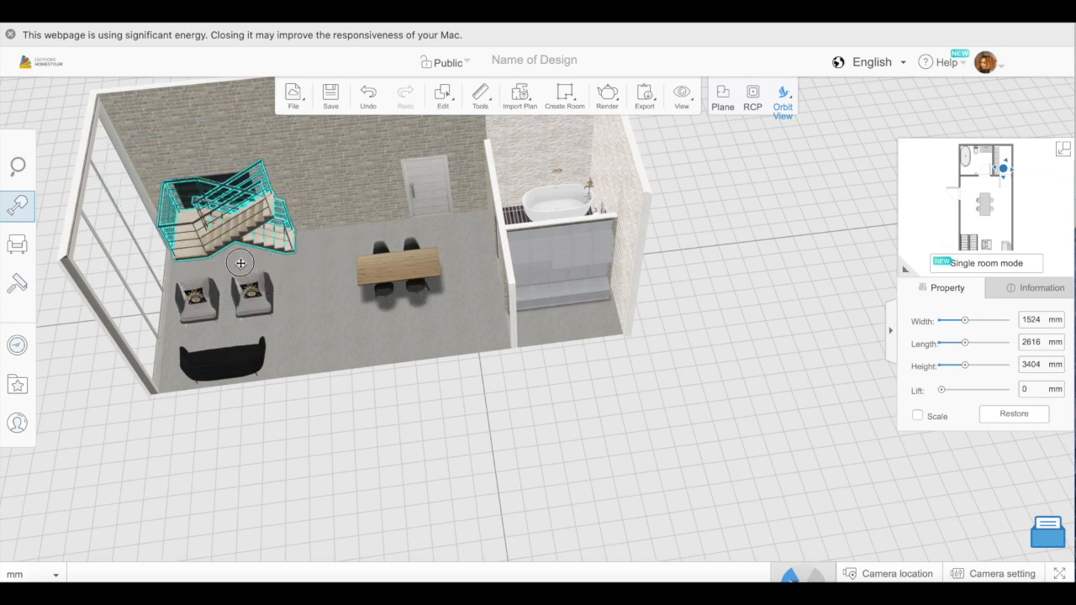
- Reposition the staircase against the long brick wall in the corner beside the glazed end
left_click_drag(265, 359, 274, 338)
left_click_drag(197, 378, 169, 323)
left_click(169, 324)
left_click(168, 323)
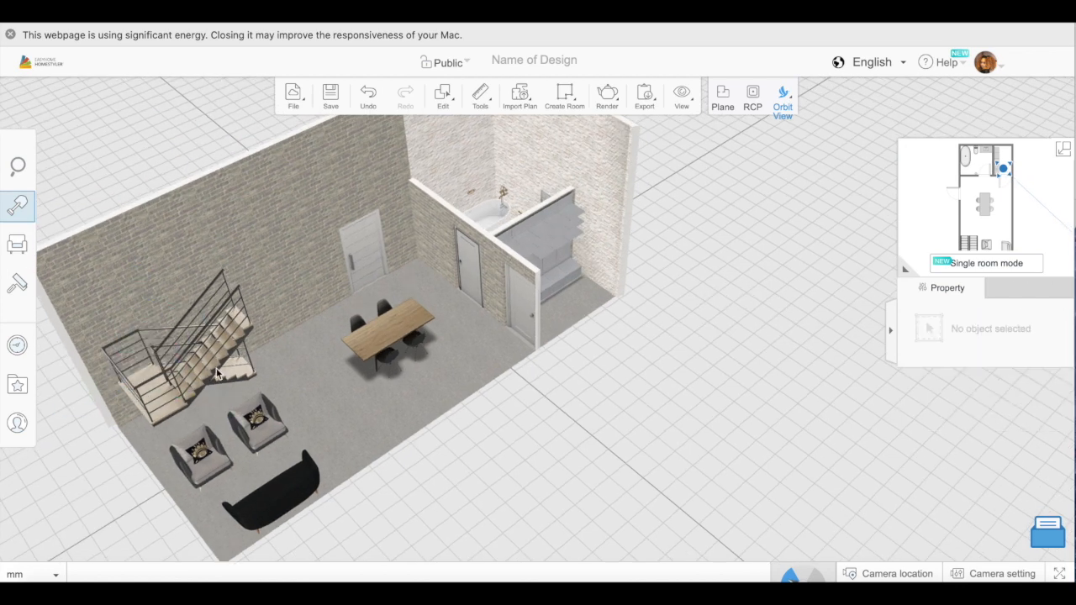
left_click(222, 376)
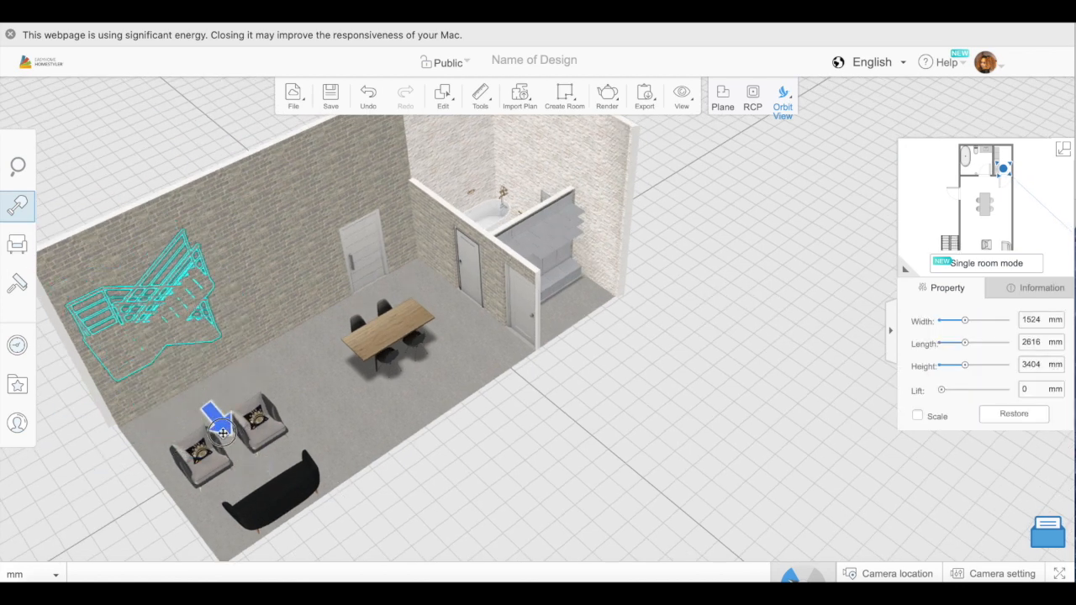
left_click_drag(250, 462, 313, 399)
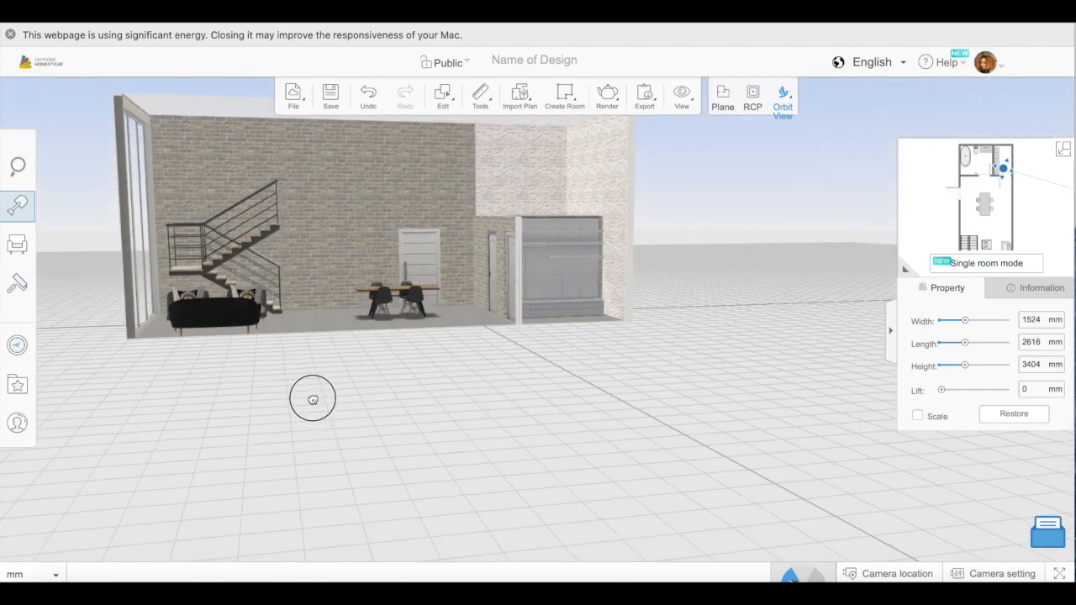
left_click_drag(322, 318, 320, 312)
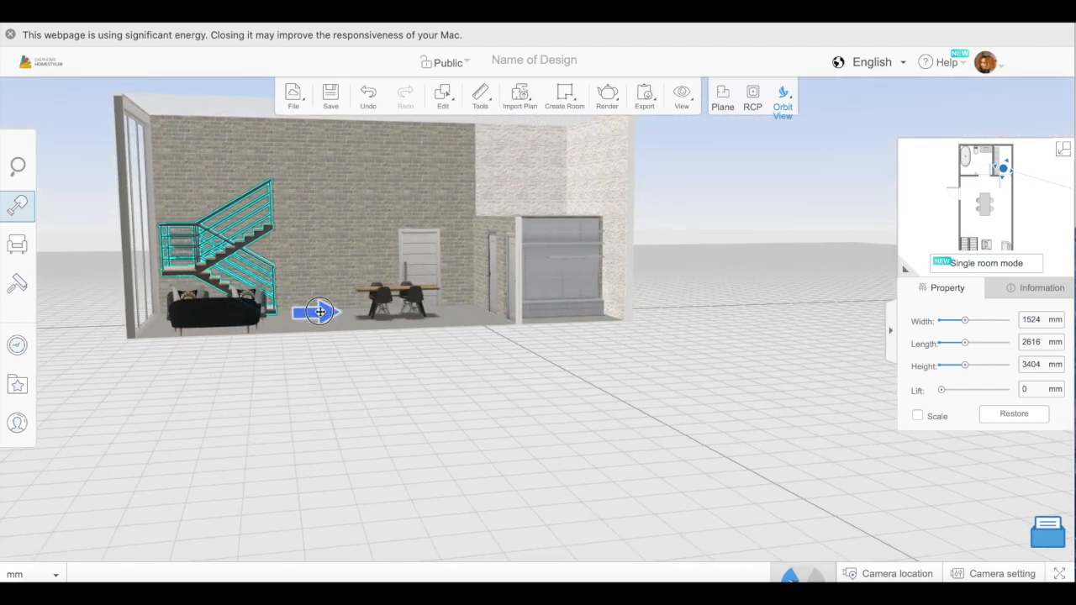
left_click_drag(206, 384, 330, 429)
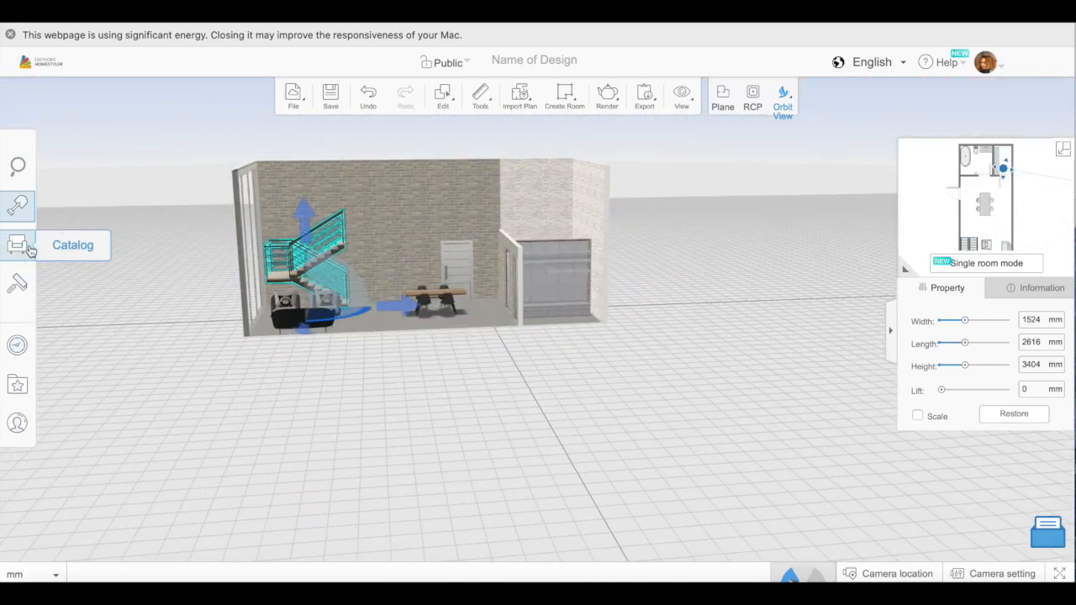
- Find the dark Ceiling B-4 panel on the second page of the ceiling search results and place it over the home
mouse_move(30, 178)
left_click(57, 192)
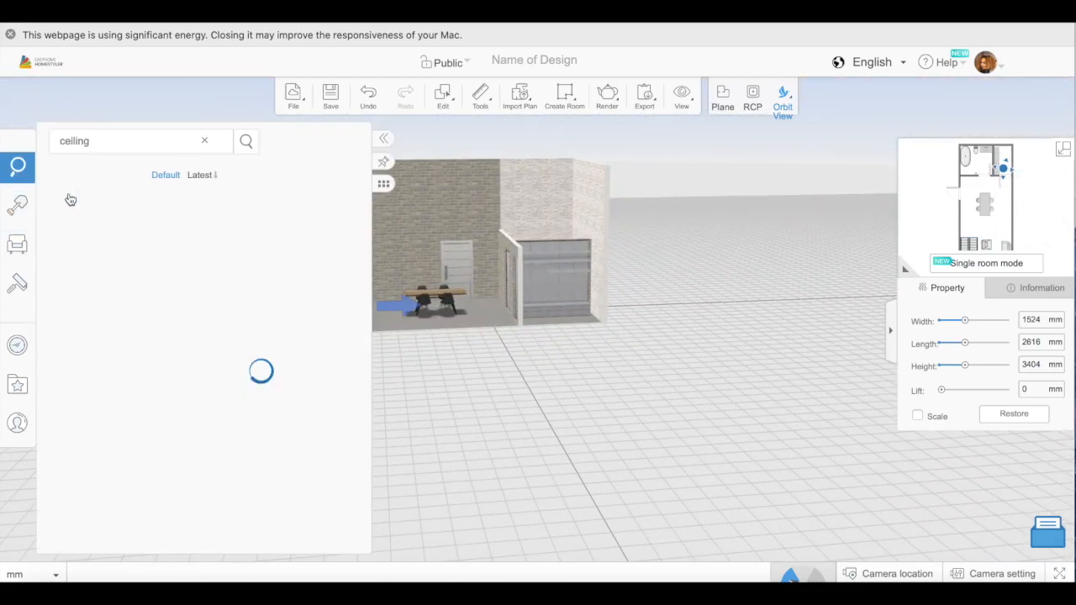
scroll(252, 421, "down", 8)
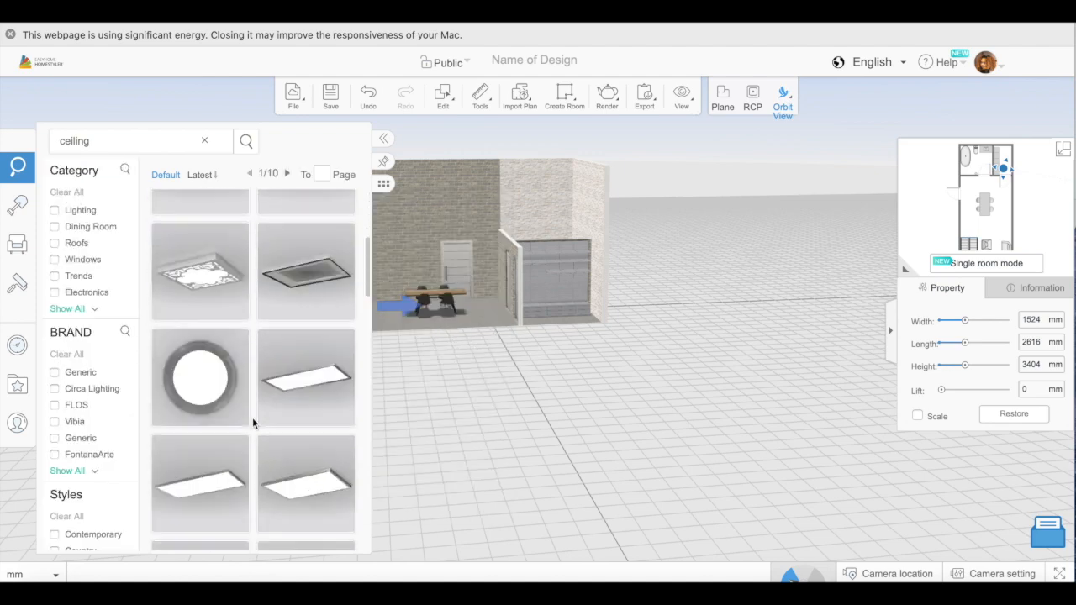
scroll(252, 417, "down", 6)
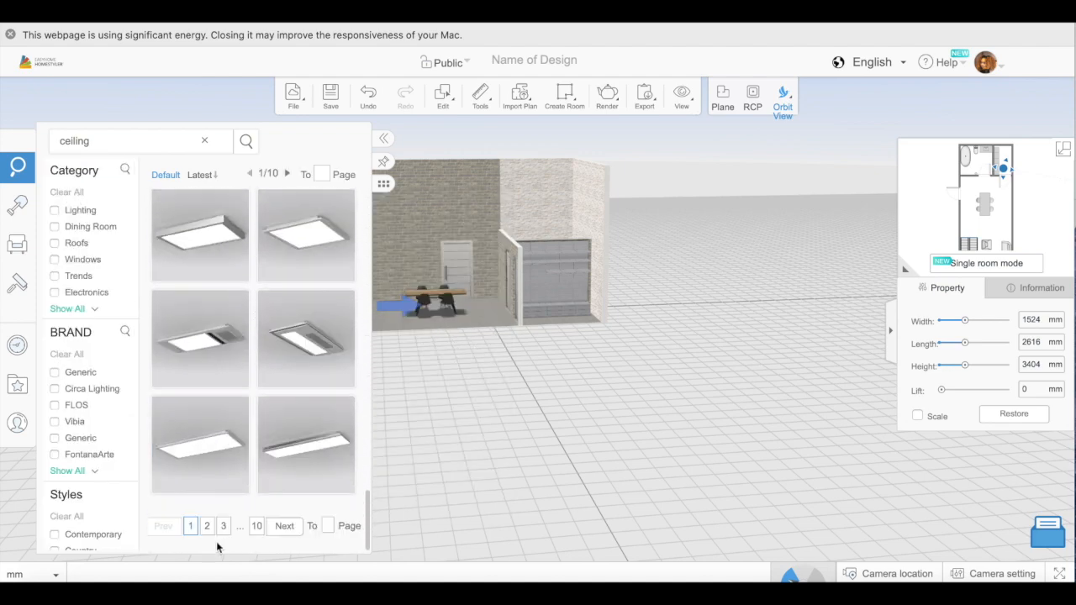
left_click(206, 525)
scroll(253, 378, "down", 5)
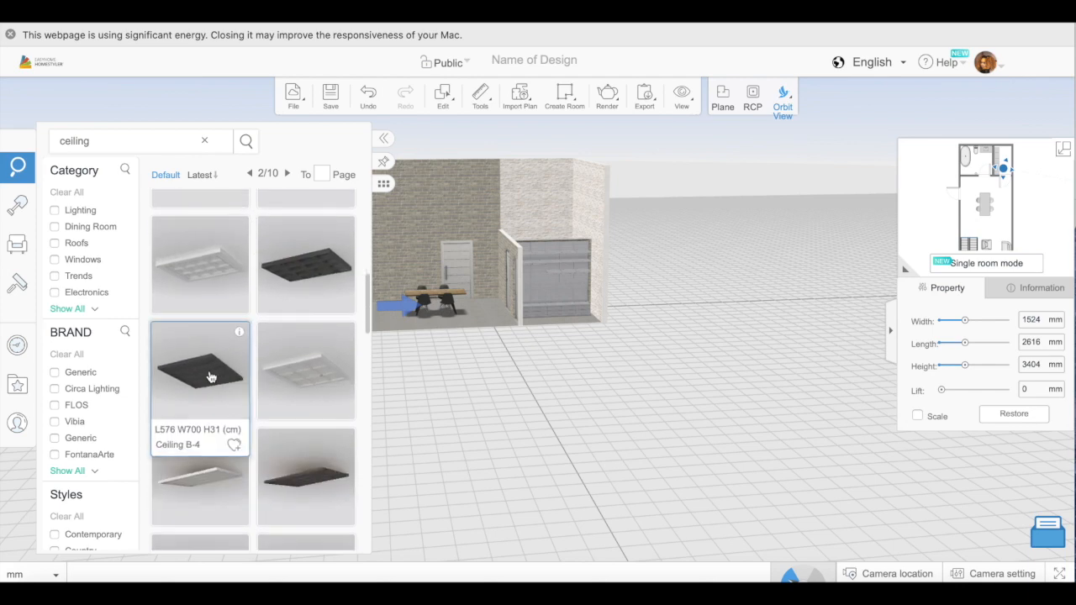
left_click(216, 373)
left_click_drag(516, 232, 469, 247)
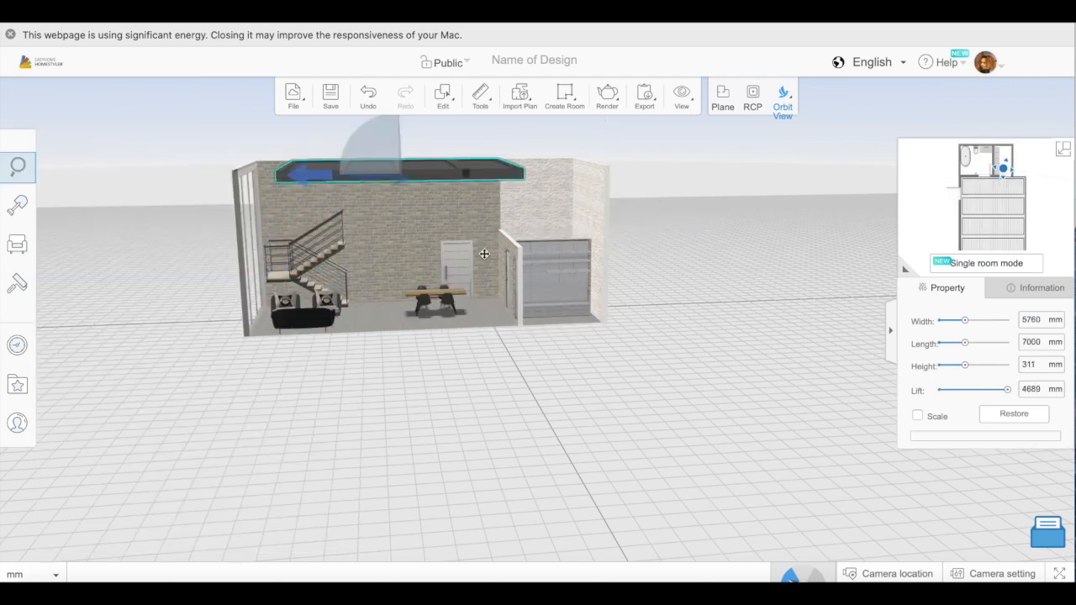
- In plan view, fit the ceiling panel between the side walls at 4499 mm wide and 8053 mm long, leaving the staircase and seating uncovered
left_click(356, 472)
left_click_drag(490, 480, 447, 233)
left_click(447, 232)
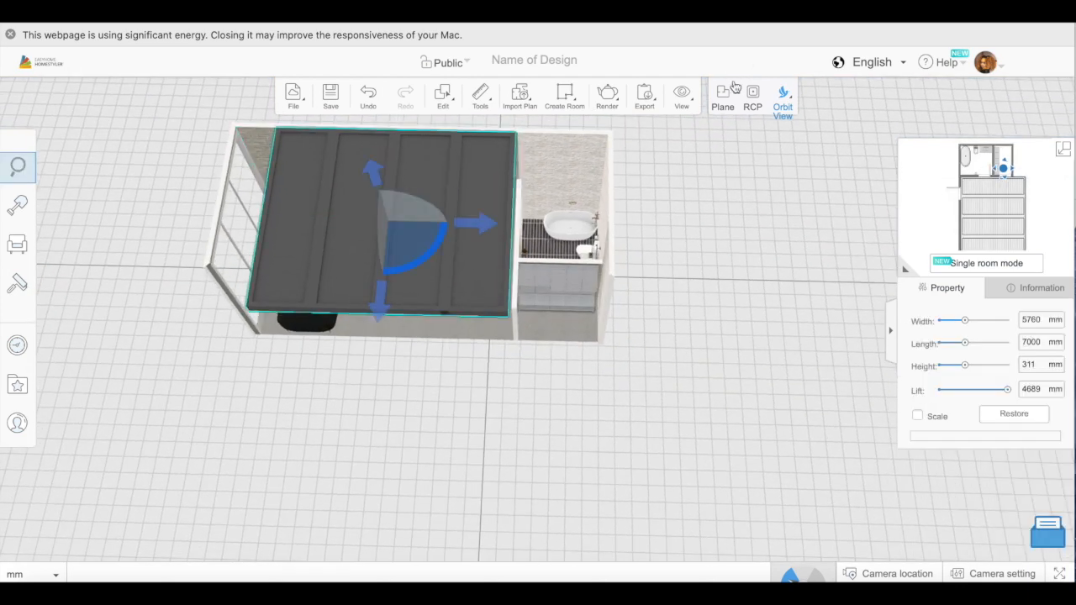
left_click(721, 97)
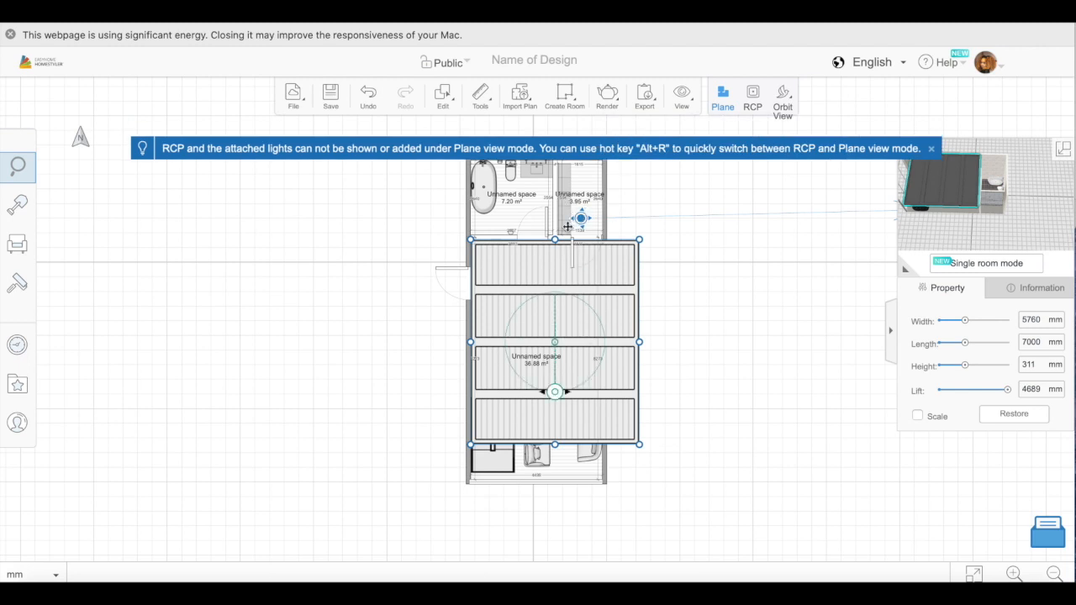
left_click_drag(568, 290, 564, 339)
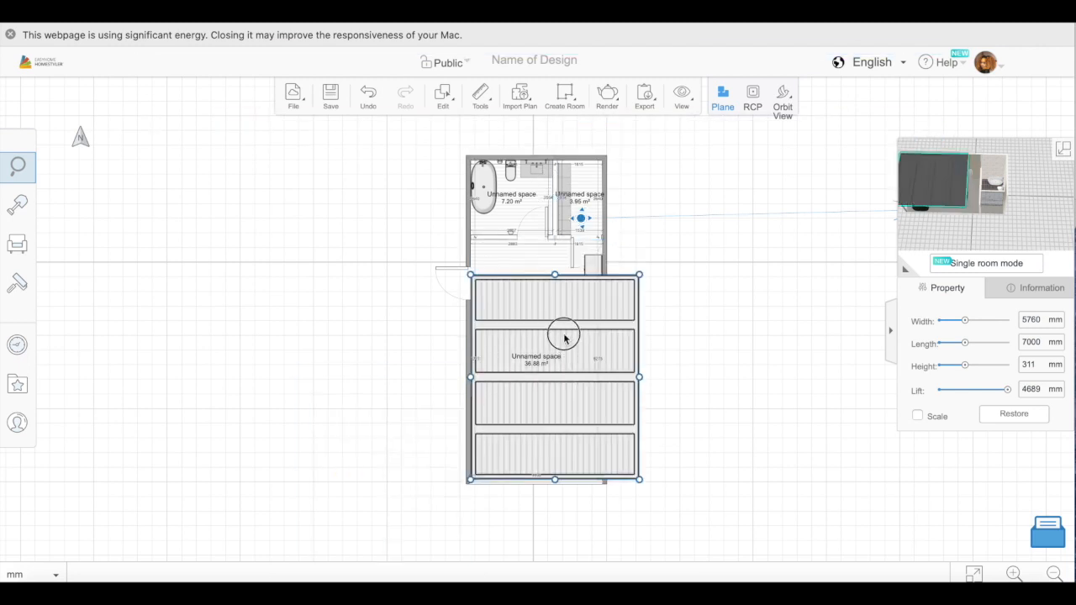
left_click_drag(555, 276, 552, 198)
left_click_drag(548, 151, 544, 142)
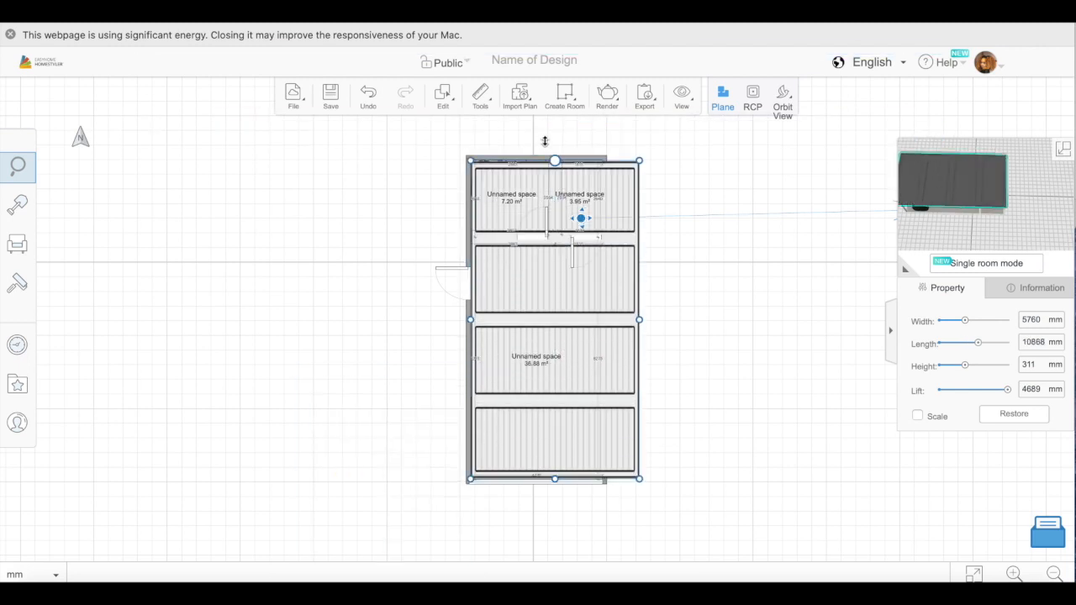
mouse_move(639, 319)
left_mouse_down()
mouse_move(630, 314)
mouse_move(643, 317)
left_mouse_up()
left_click_drag(541, 470, 535, 394)
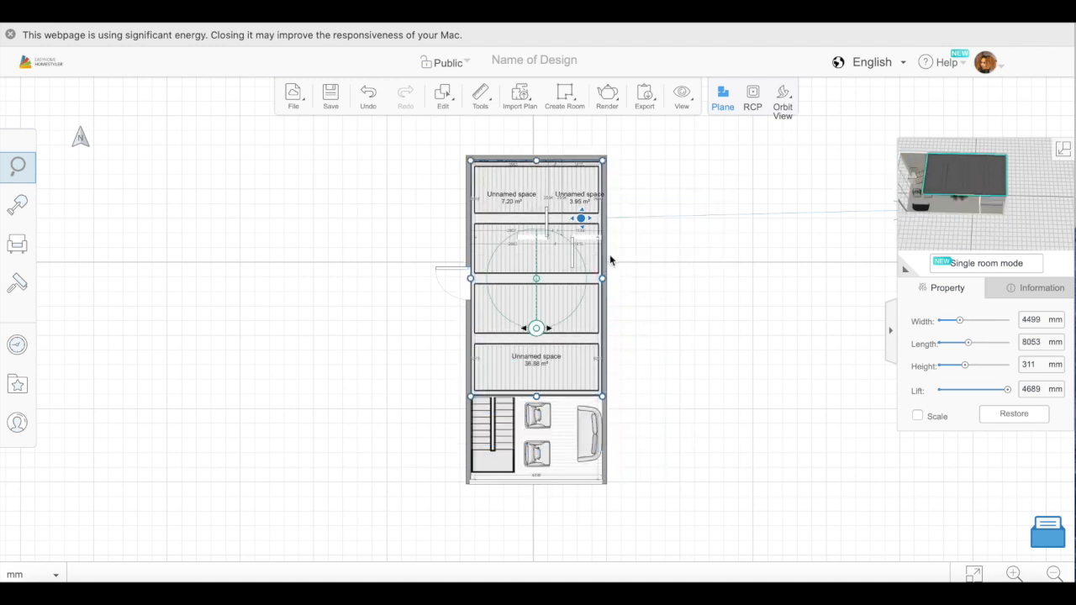
- Check the partition wall's height and set the ceiling panel's lift to 2059 mm
left_click(790, 100)
left_click_drag(631, 360, 648, 313)
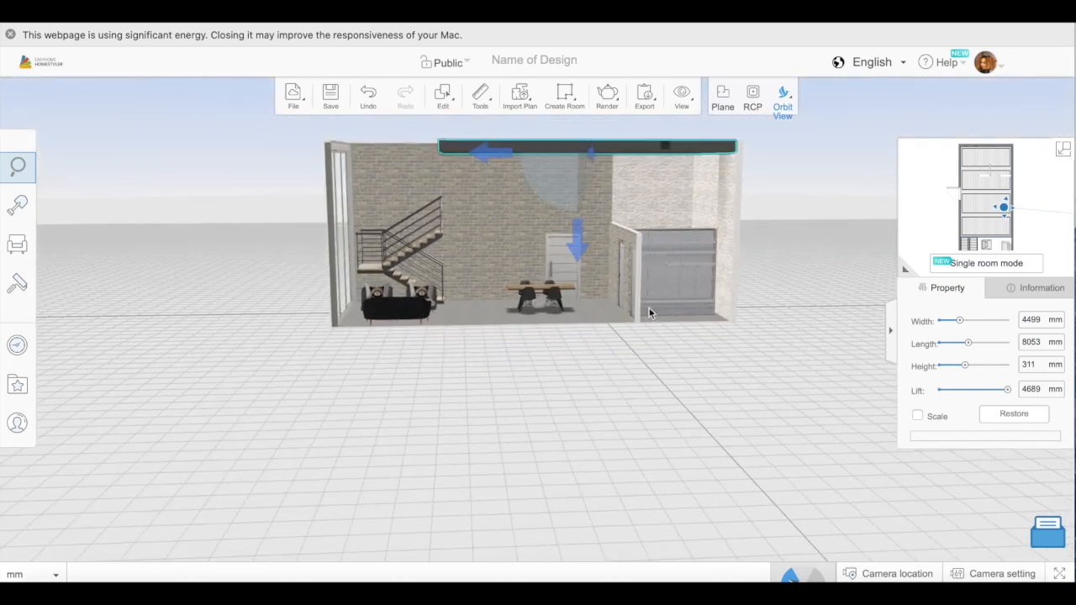
left_click(633, 235)
left_click(728, 98)
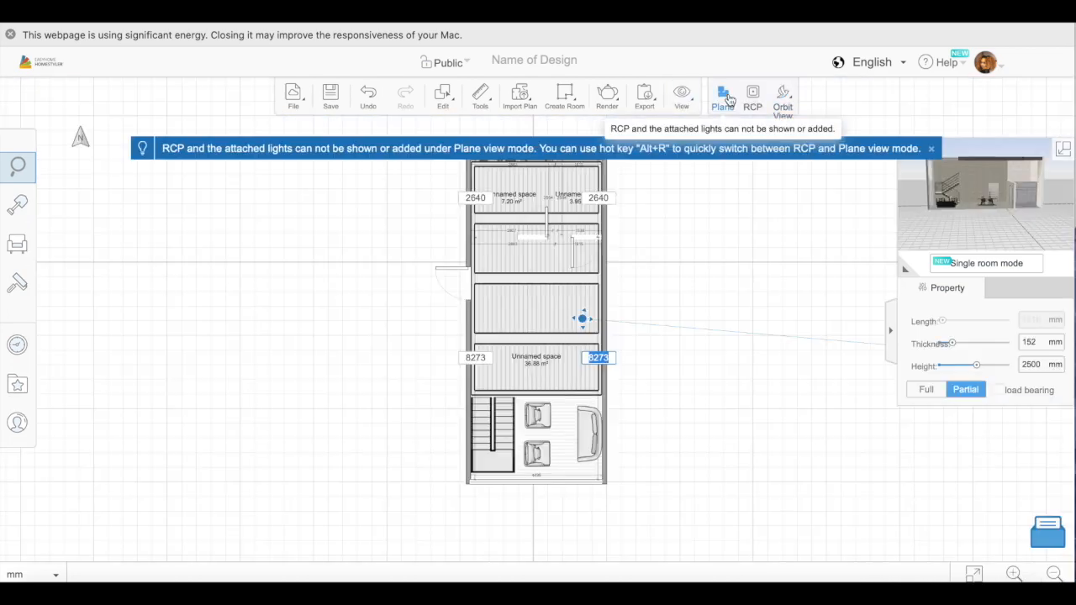
left_click(551, 280)
type("2059")
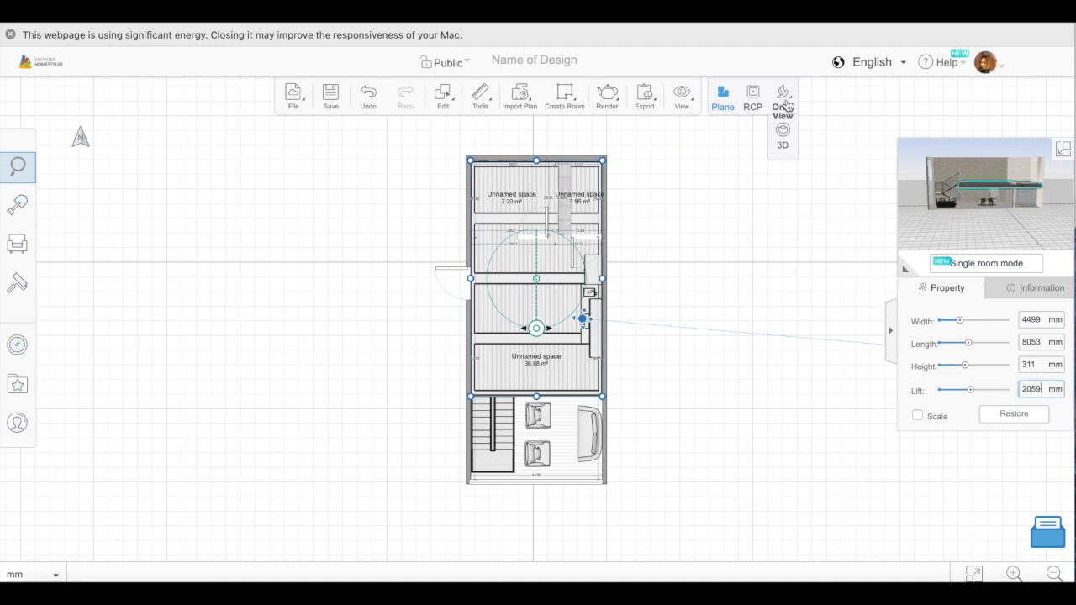
- Raise the ceiling panel to a lift of 2325 mm in the orbit view so it works as a mezzanine floor
left_click(786, 105)
left_click(641, 294)
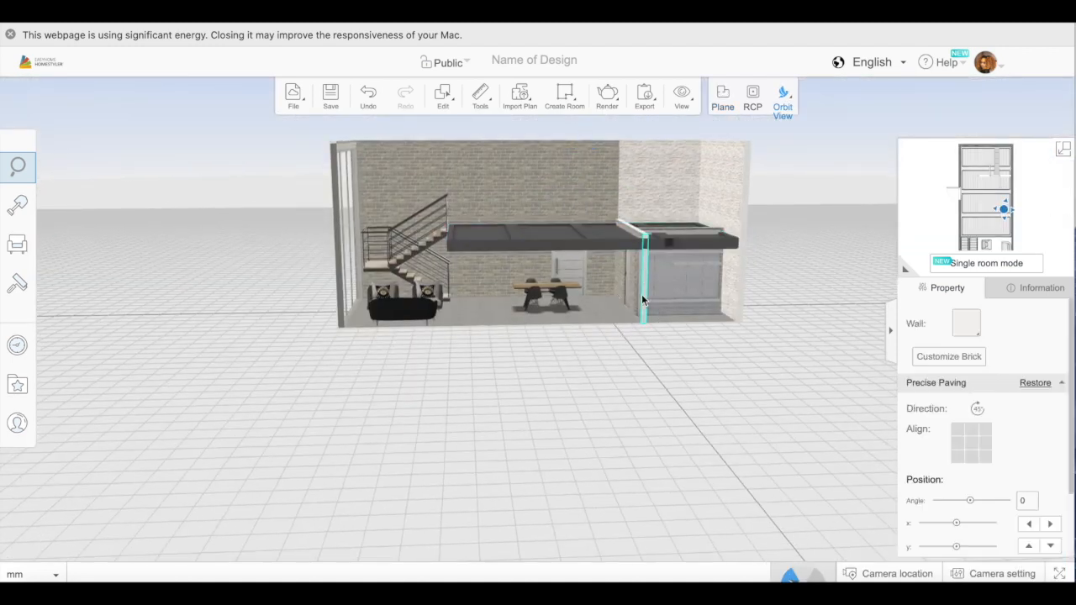
left_click(602, 238)
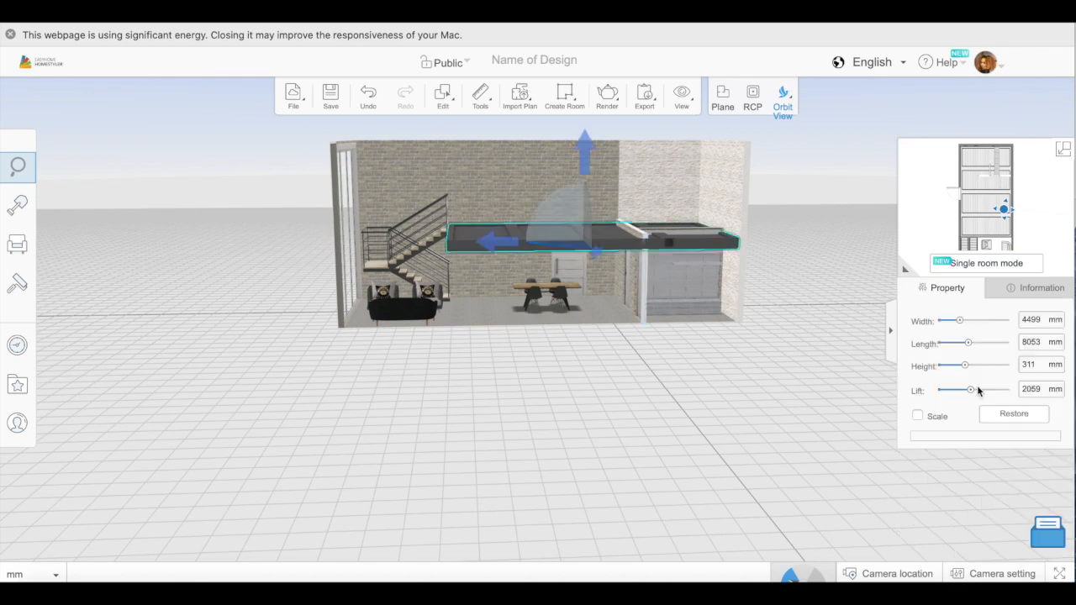
left_click_drag(972, 391, 975, 391)
left_click_drag(756, 425, 736, 415)
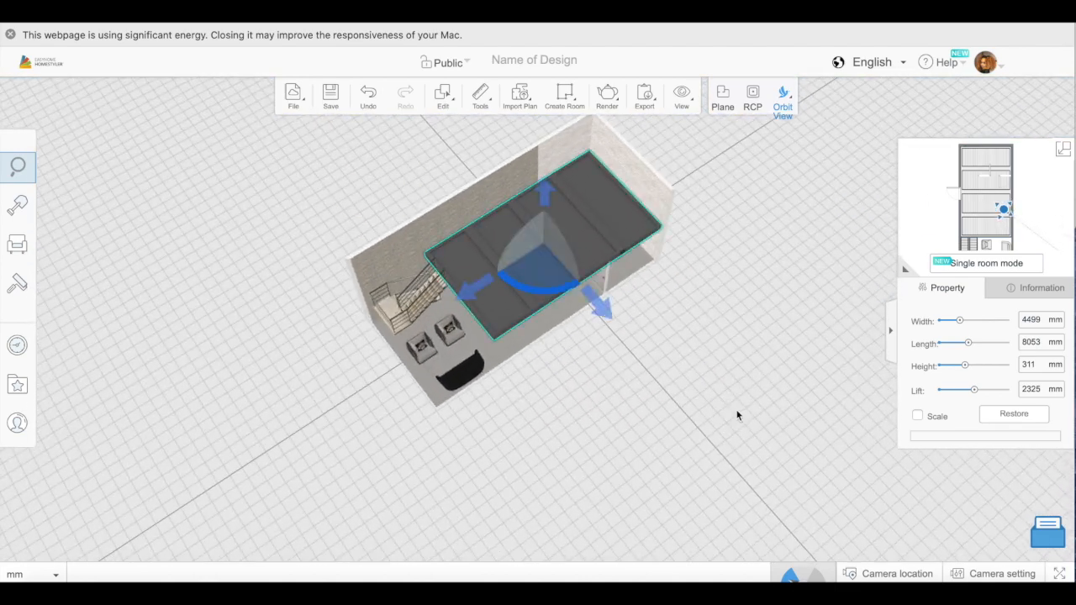
- Cover the light long-wall section at the bathroom end with the grey-brown brick from the Others style category
left_click(564, 152)
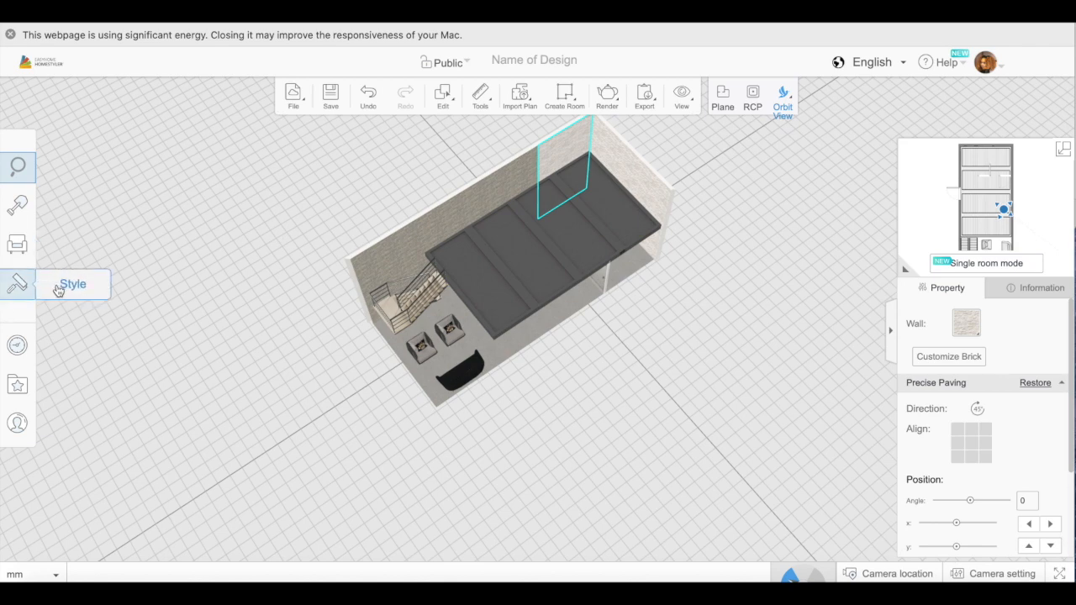
left_click(58, 290)
scroll(211, 353, "down", 3)
left_click(327, 327)
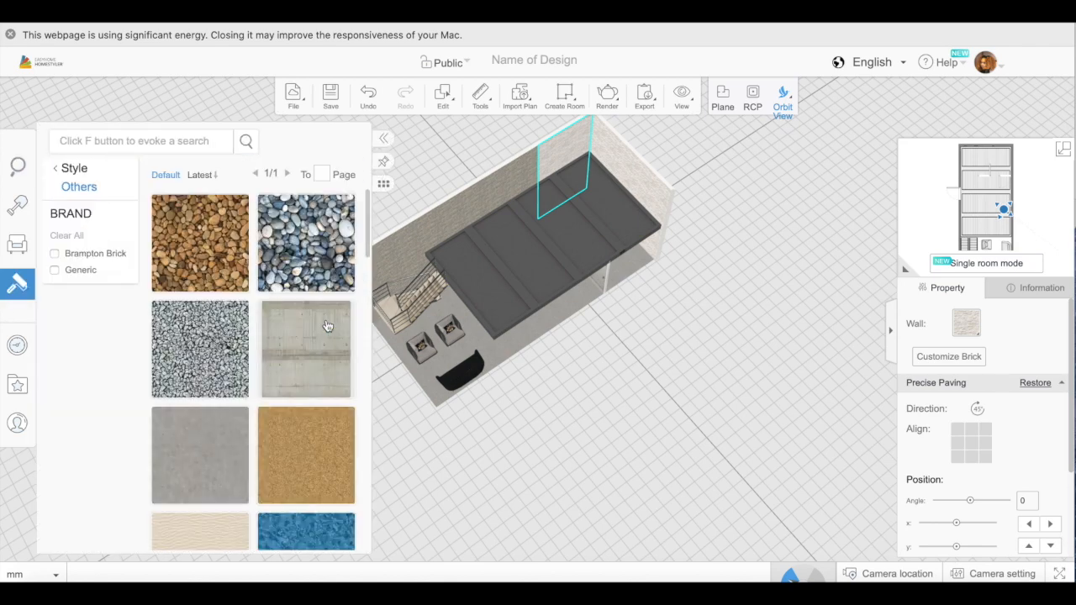
scroll(279, 398, "down", 5)
left_click(507, 389)
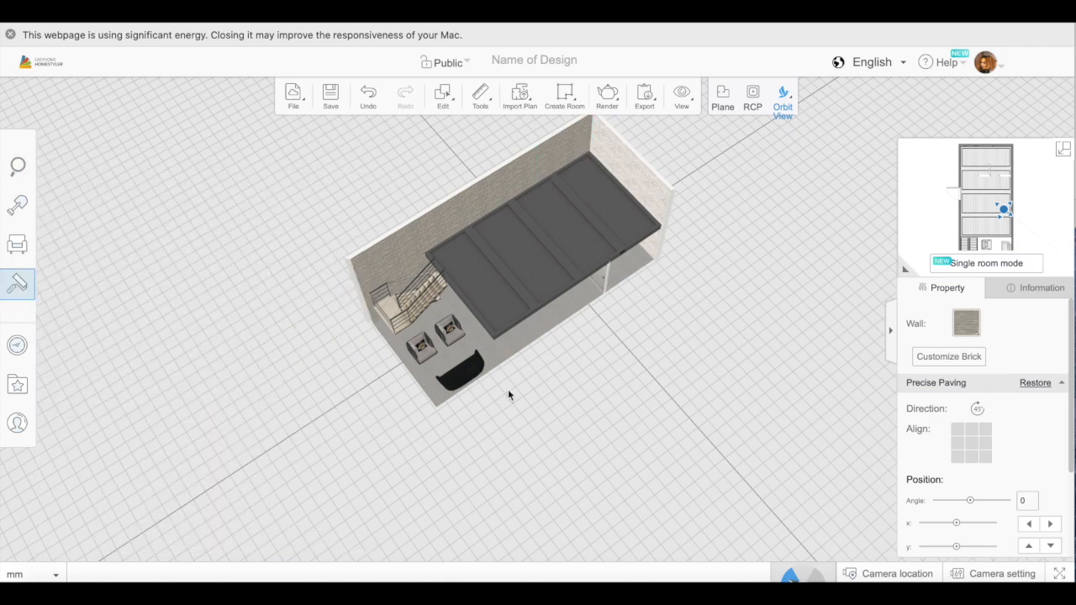
- Apply the same grey-brown brick finish to the light end wall around the wardrobe room
left_click(67, 284)
scroll(237, 420, "down", 5)
left_click(207, 334)
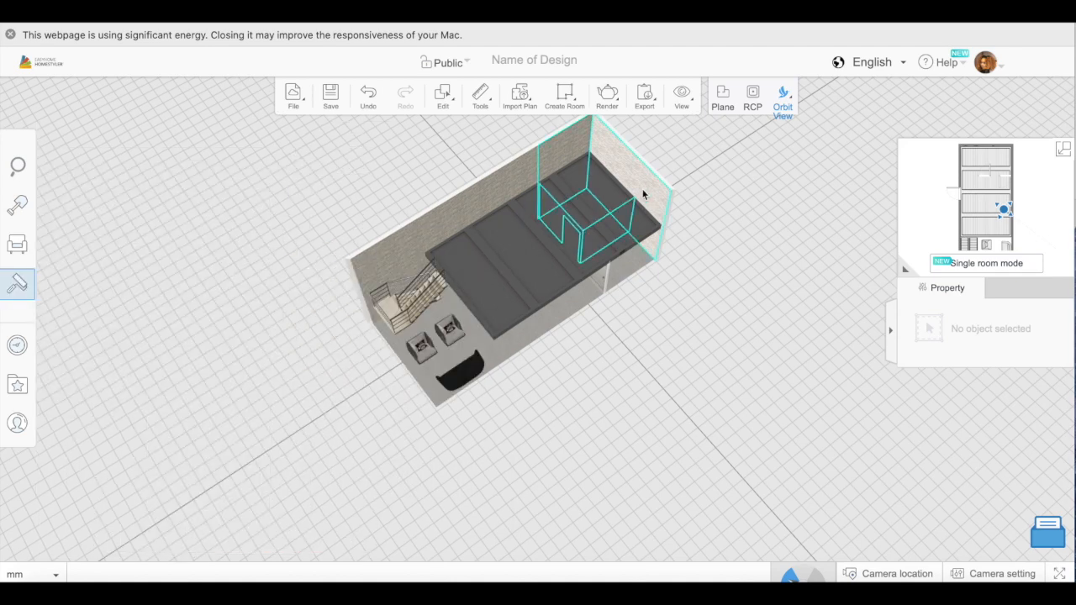
left_click(386, 267)
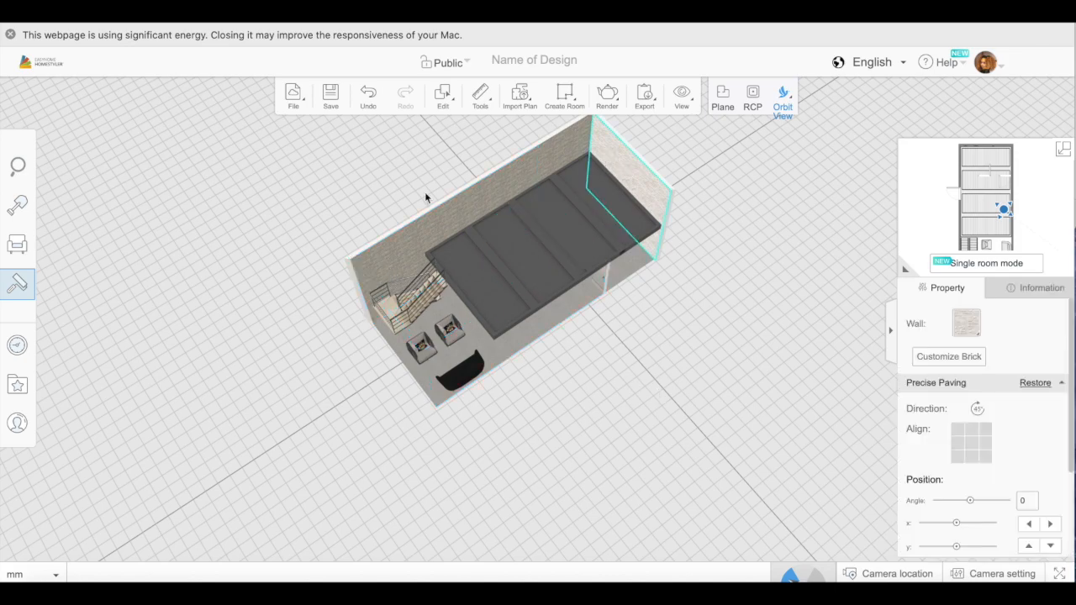
left_click(49, 290)
left_click_drag(514, 424, 1019, 288)
- Isolate the bathroom in single room mode and cover its walls with the grey-brown brick
left_click_drag(614, 360, 588, 395)
left_click(1004, 208)
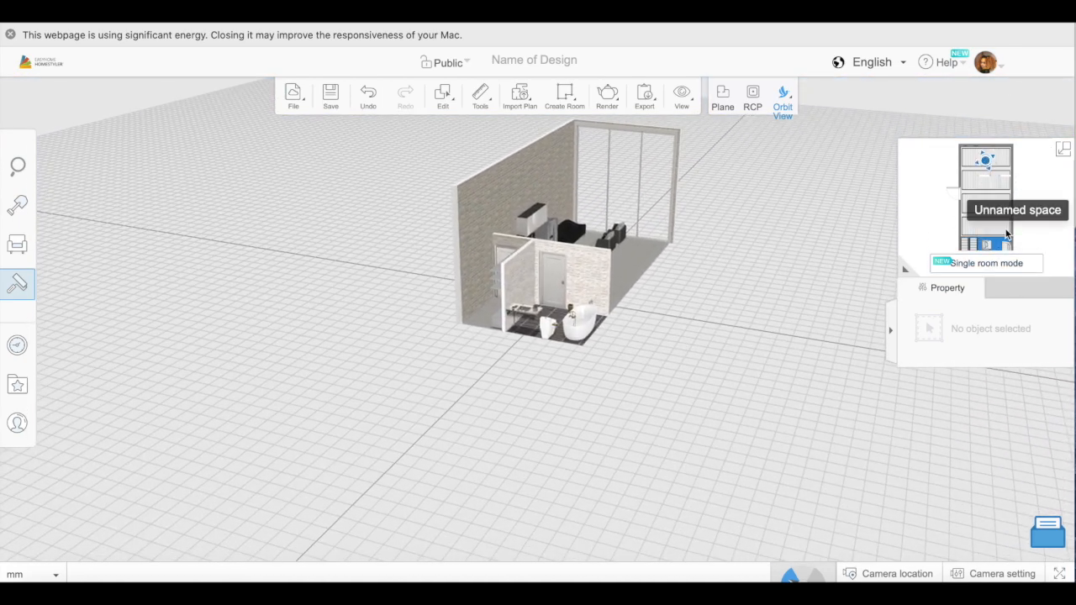
left_click_drag(659, 349, 510, 435)
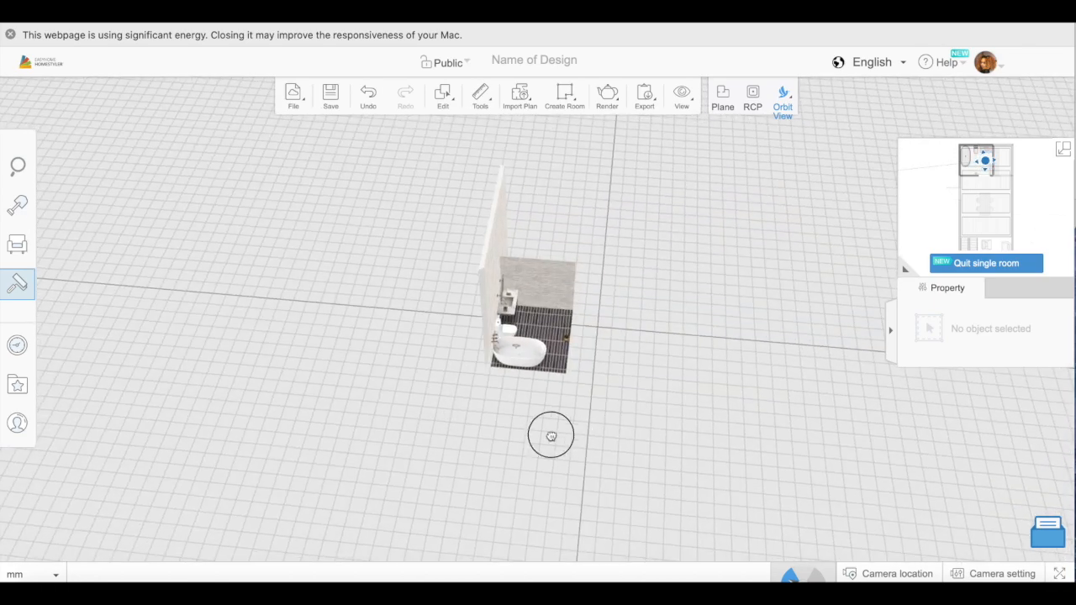
left_click(71, 289)
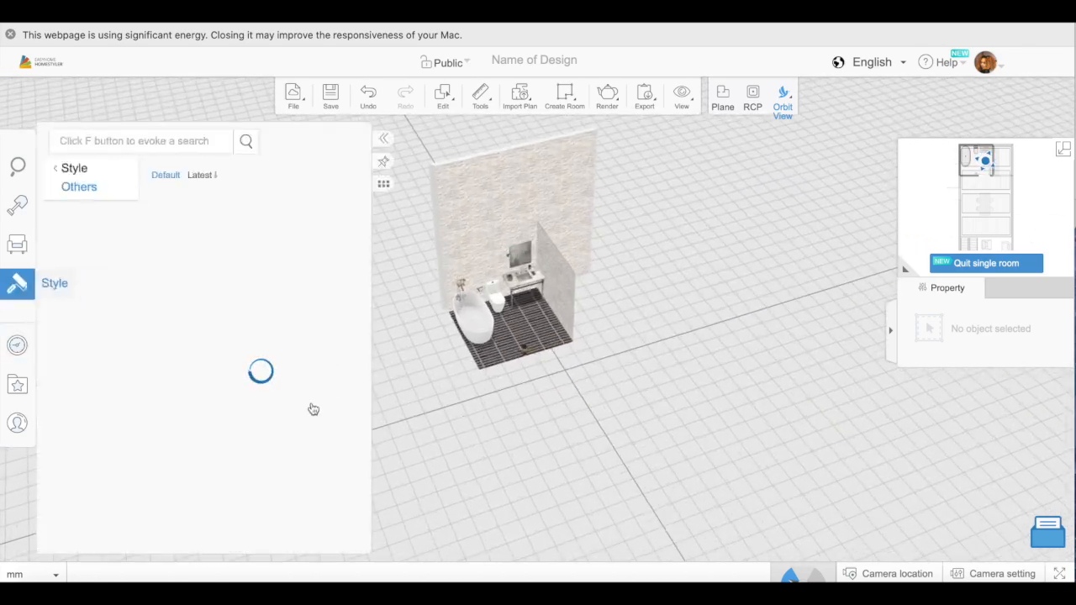
scroll(249, 436, "down", 5)
left_click(222, 395)
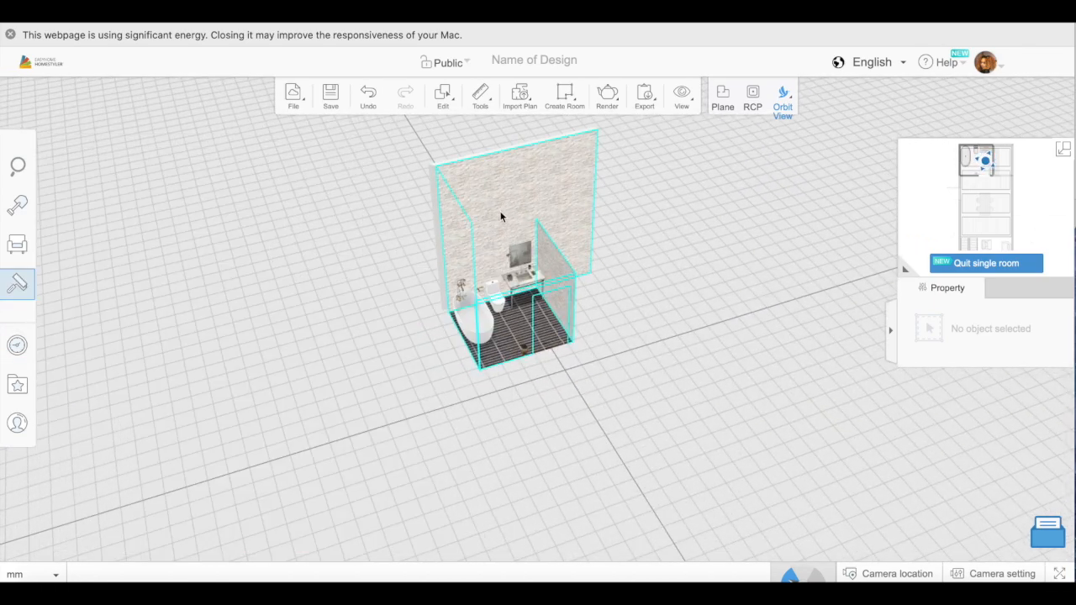
left_click_drag(647, 366, 566, 370)
scroll(528, 444, "up", 3)
left_click_drag(671, 358, 728, 161)
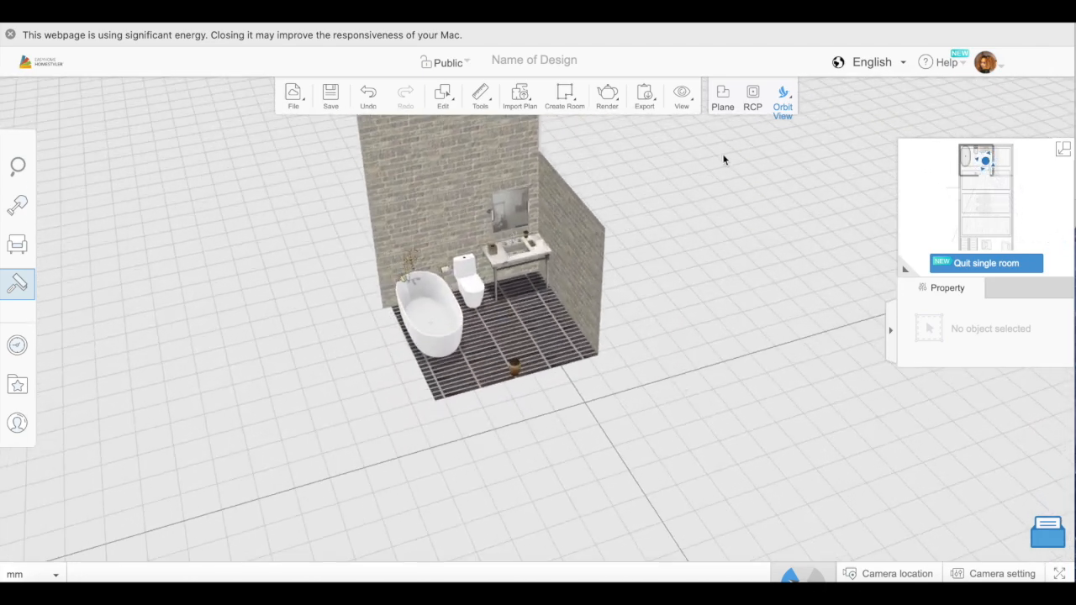
- Inspect the wardrobe room's walls in isolation, quit single room mode and view the whole home from the living area side
left_click(1002, 161)
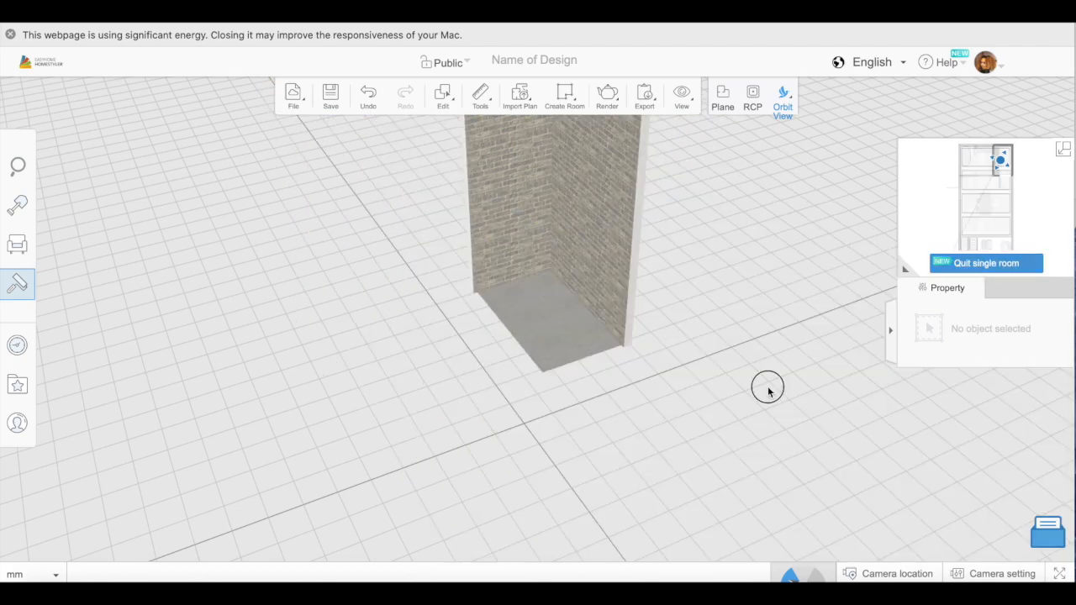
left_click_drag(767, 388, 557, 455)
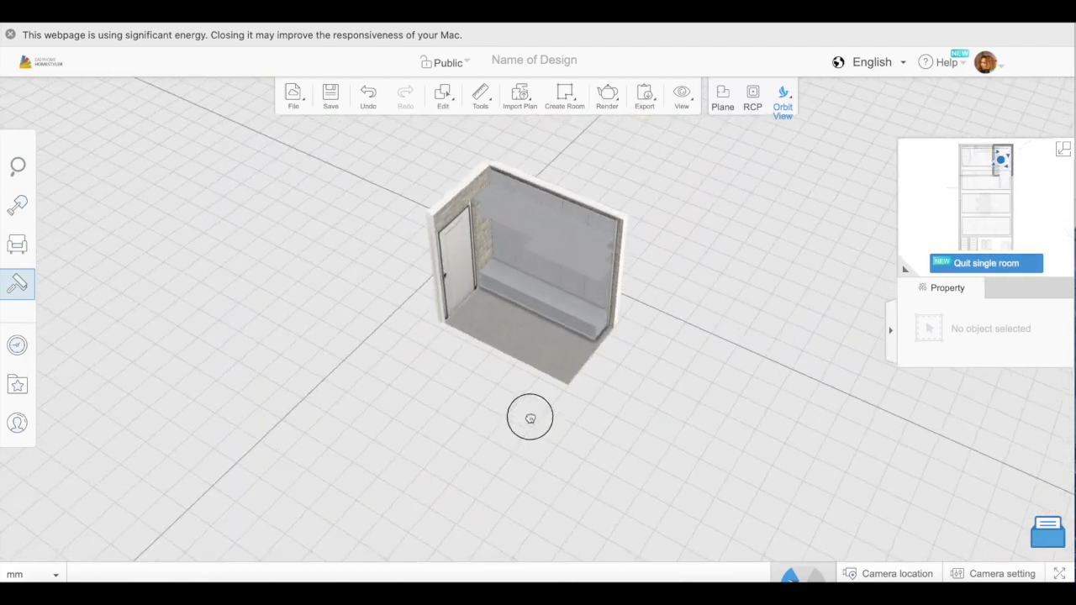
left_click(995, 260)
left_click_drag(663, 420, 602, 400)
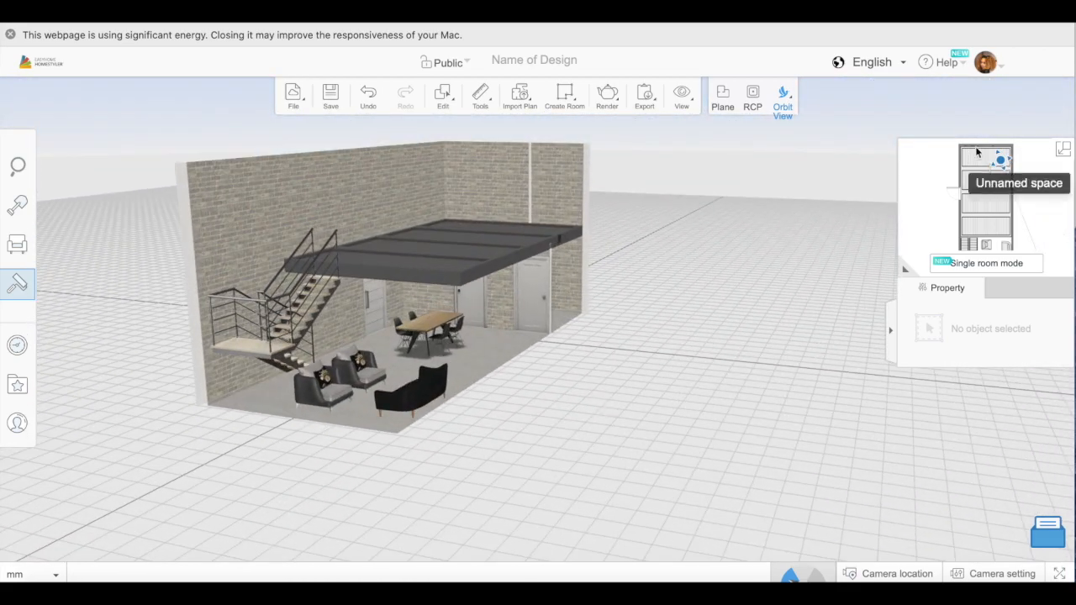
left_click_drag(999, 159, 980, 243)
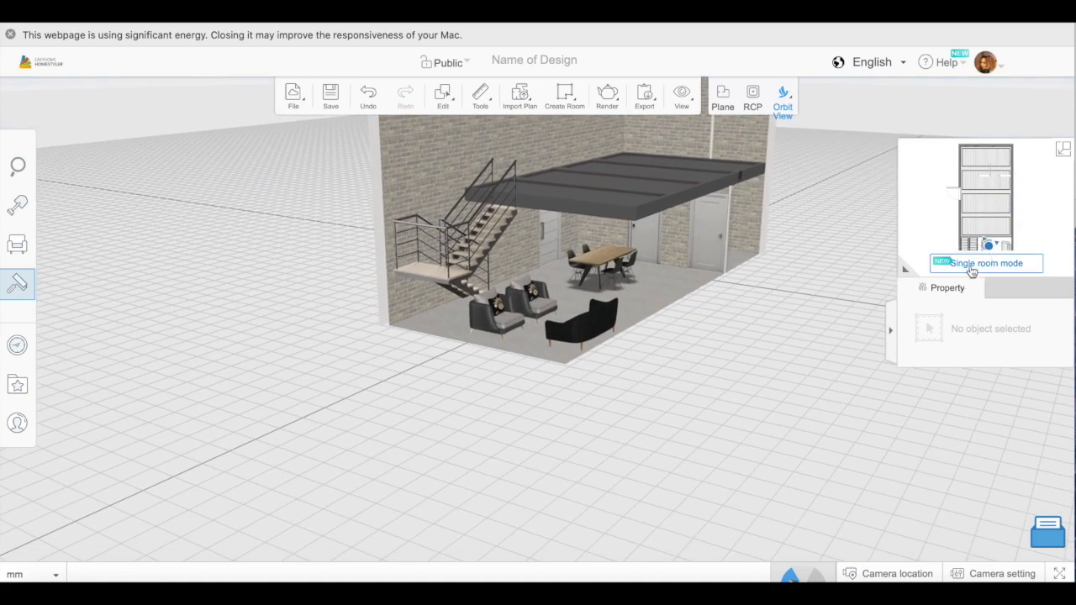
- Isolate the open living area in single room mode and place a small side table between the sofa and the armchairs
left_click(974, 265)
left_click_drag(589, 333, 572, 484)
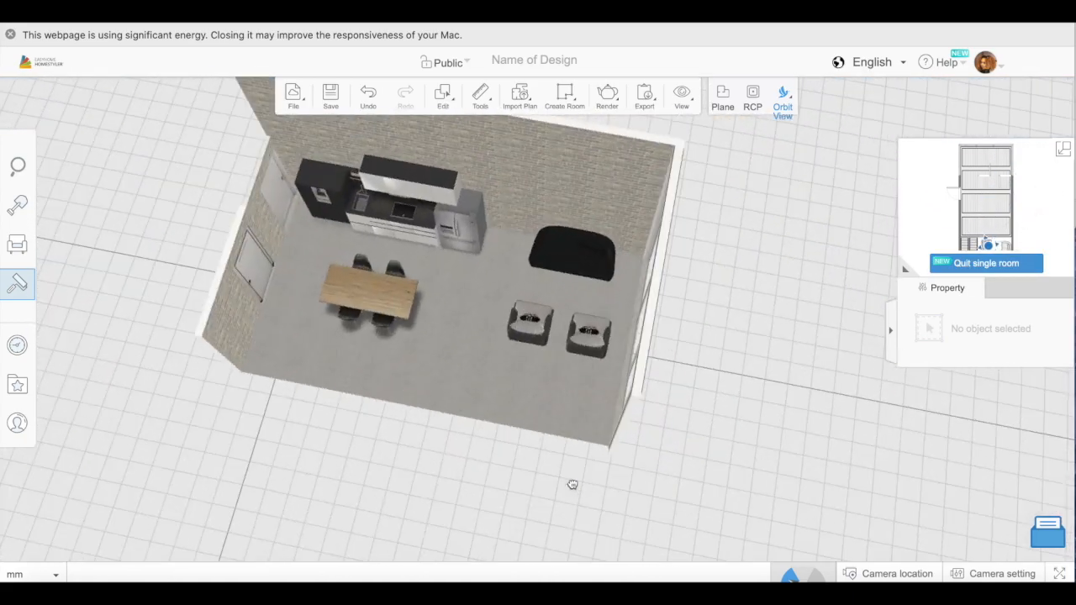
left_click(19, 246)
left_click(215, 361)
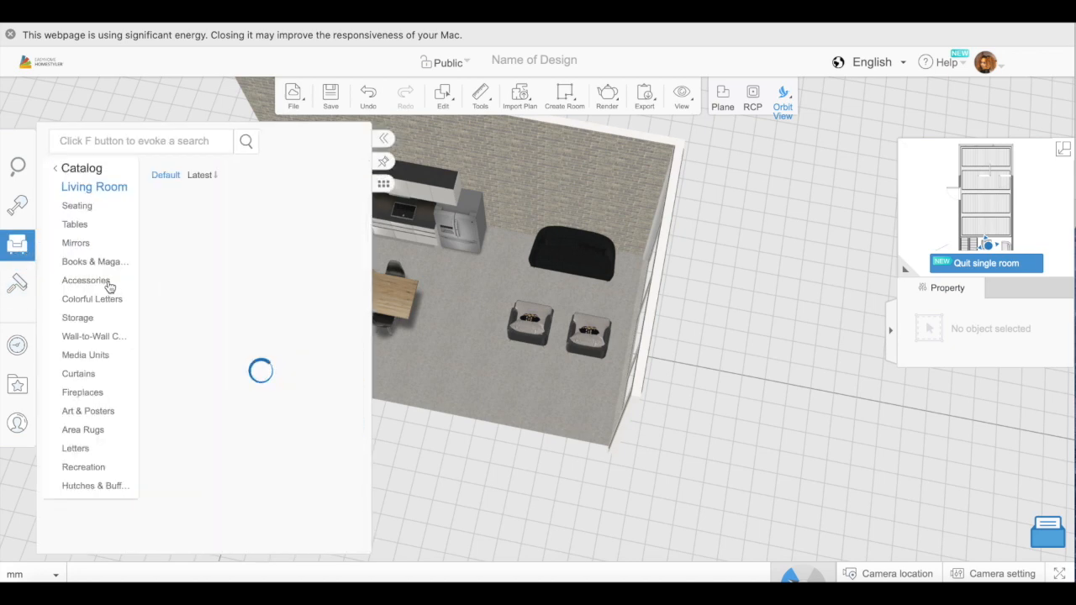
left_click(74, 224)
left_click(89, 225)
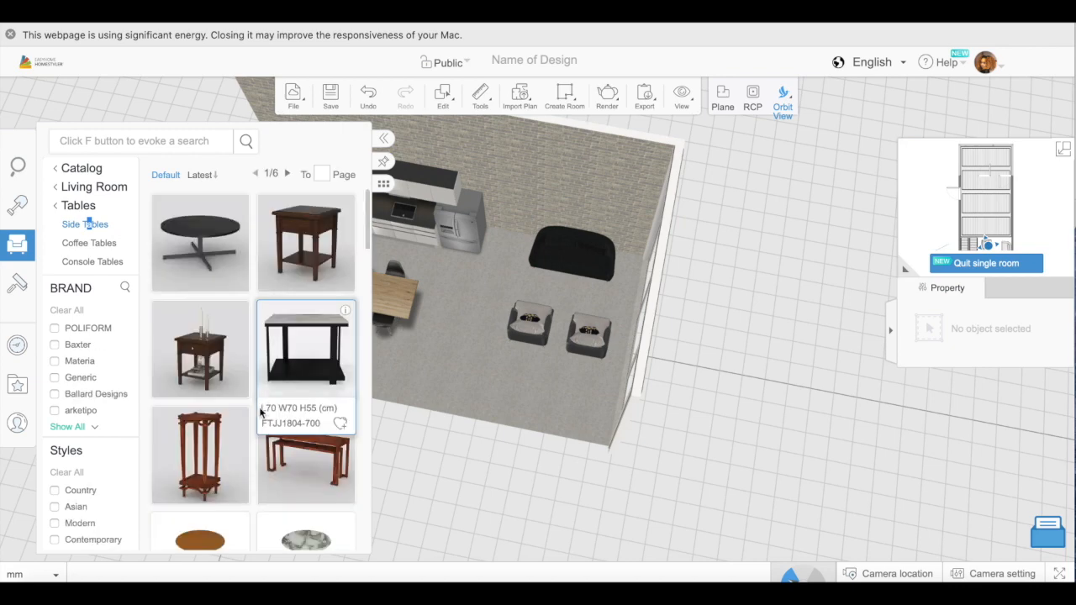
mouse_move(253, 414)
scroll(254, 415, "down", 10)
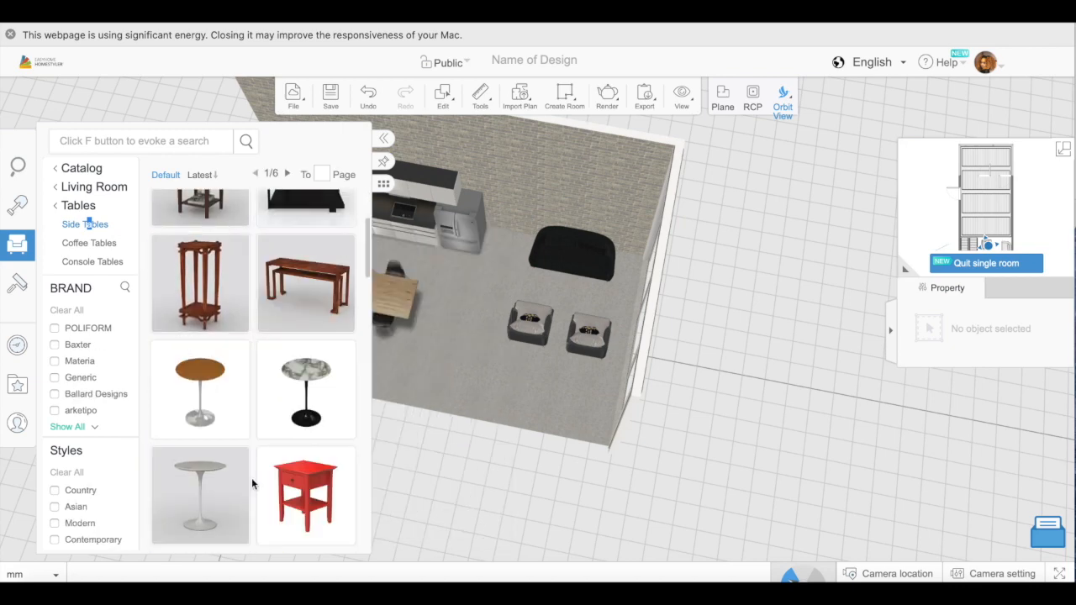
scroll(252, 458, "down", 5)
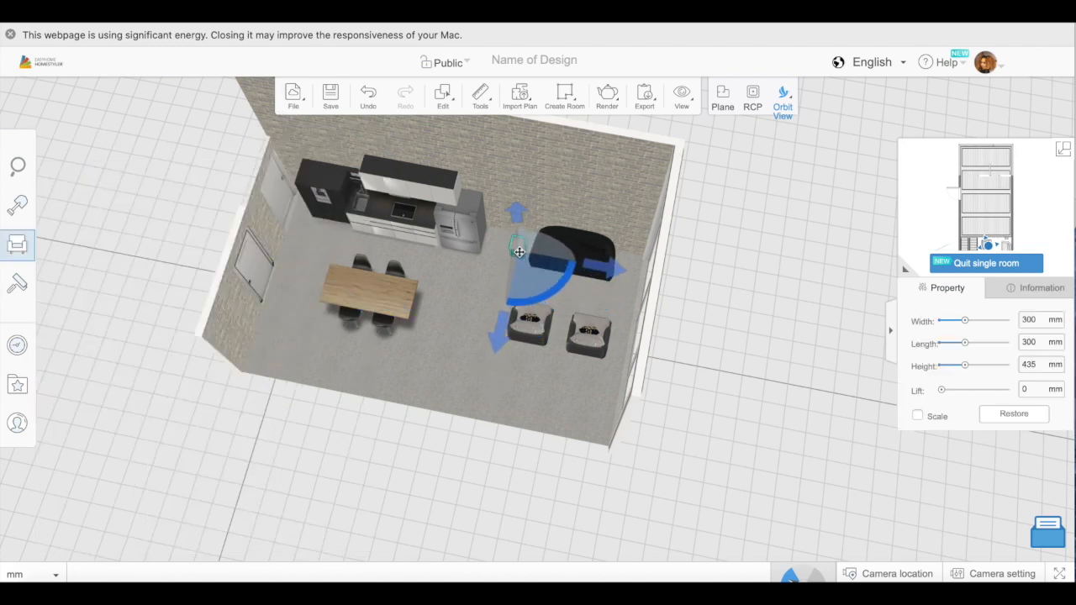
scroll(501, 321, "up", 3)
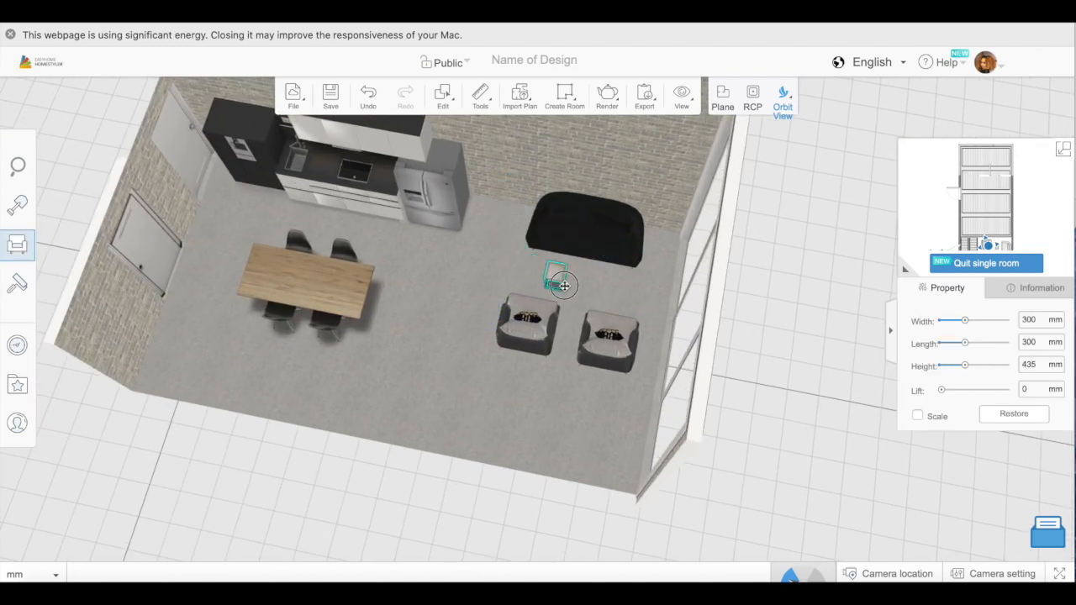
left_click(562, 285)
- Set the side table's width to 530 mm and length to 900 mm, and centre it between the sofa and armchairs
scroll(561, 286, "up", 4)
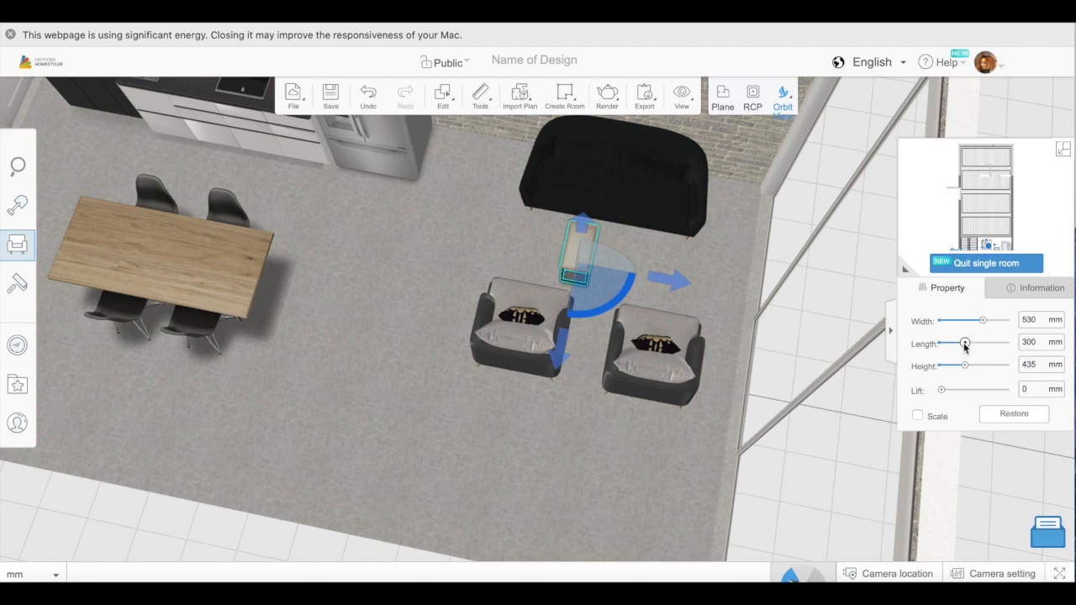
left_click_drag(699, 368, 655, 341)
left_click(605, 337)
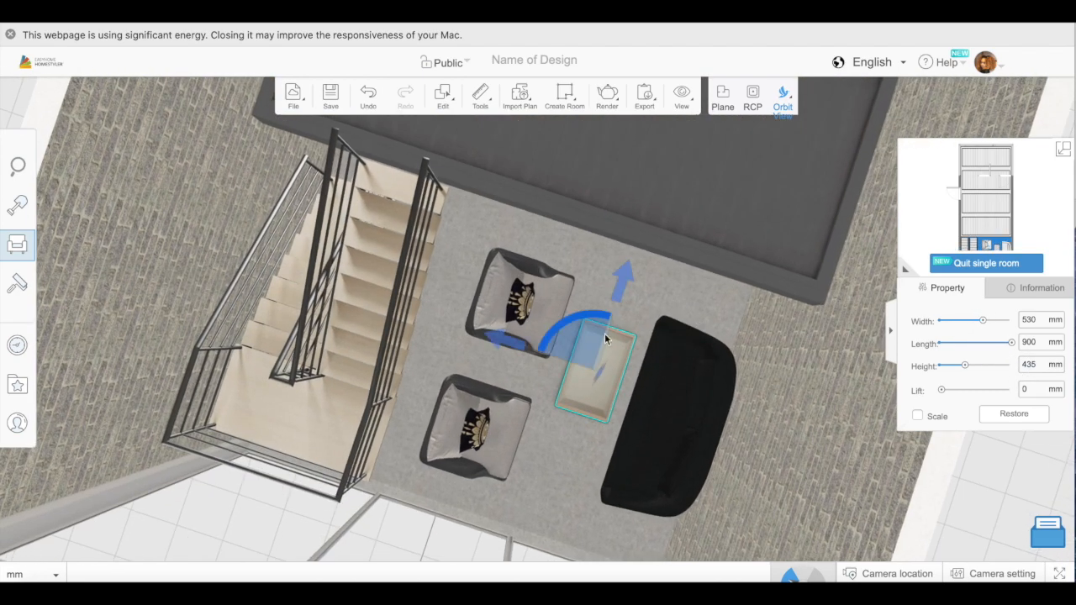
left_click_drag(520, 507, 720, 256)
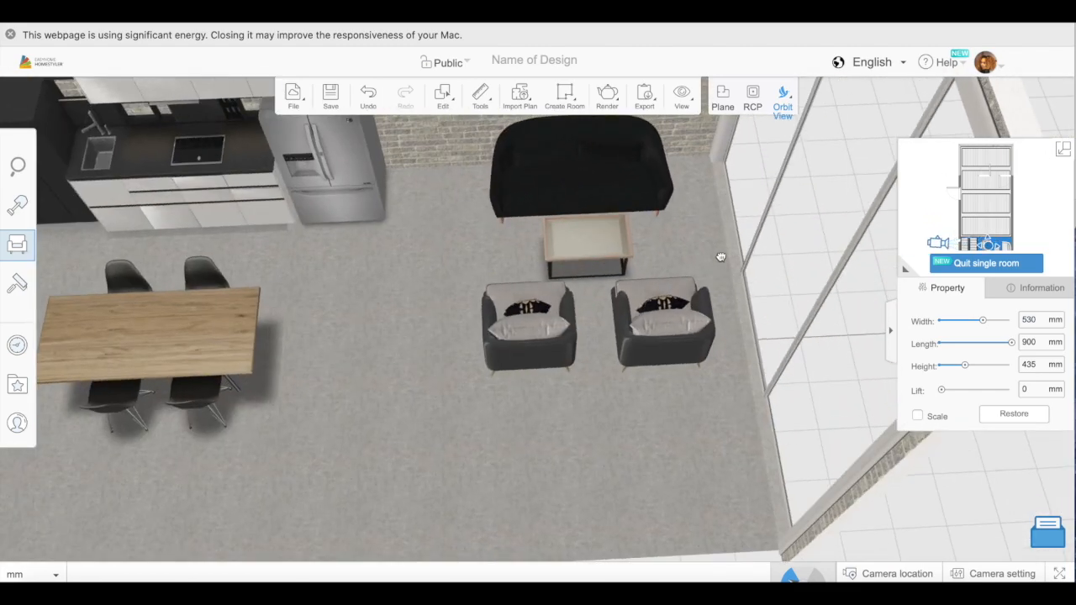
- Place a dish of green fruit on the dining table and a stack of books on the coffee table from the Accessories category
left_click(59, 246)
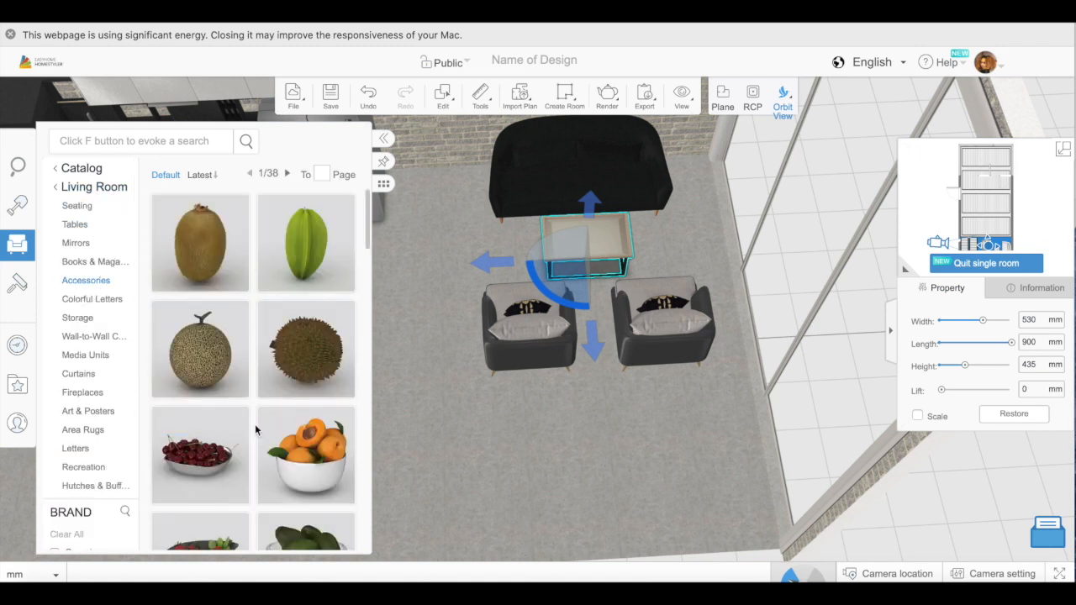
left_click_drag(256, 430, 211, 310)
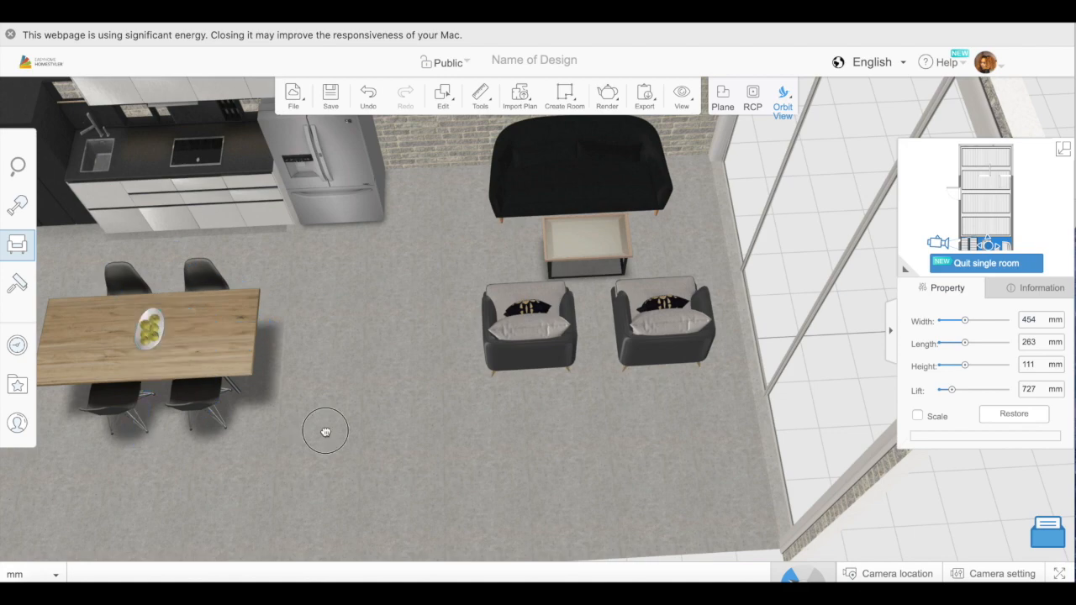
left_click_drag(325, 432, 249, 435)
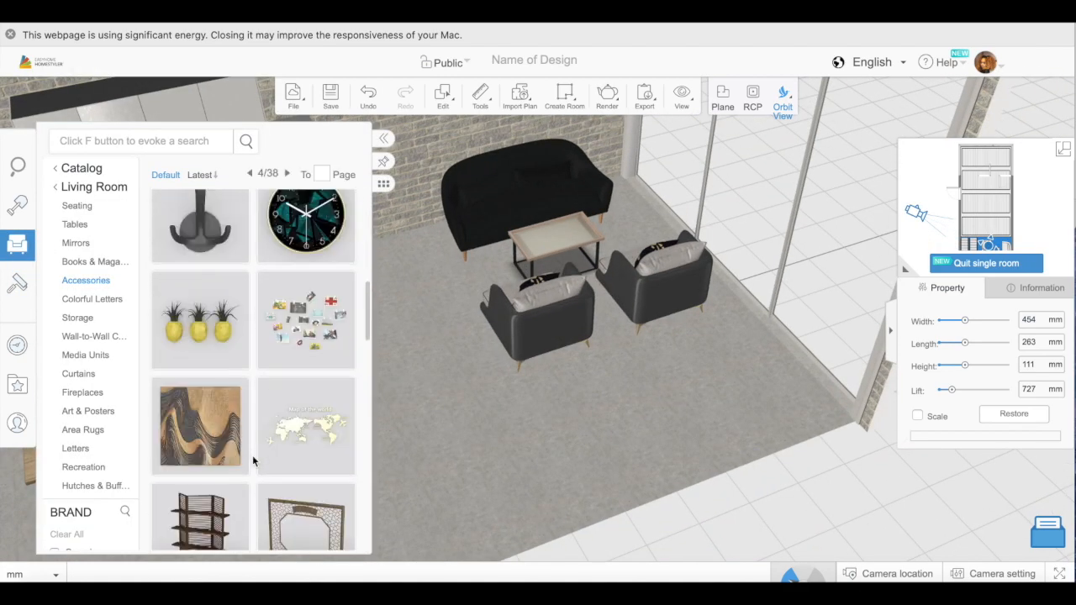
scroll(254, 441, "down", 3)
left_click_drag(200, 398, 554, 239)
- Place a handbag on the black sofa and an open book on the dining table
left_click(17, 244)
scroll(254, 310, "down", 3)
left_click_drag(306, 486, 493, 204)
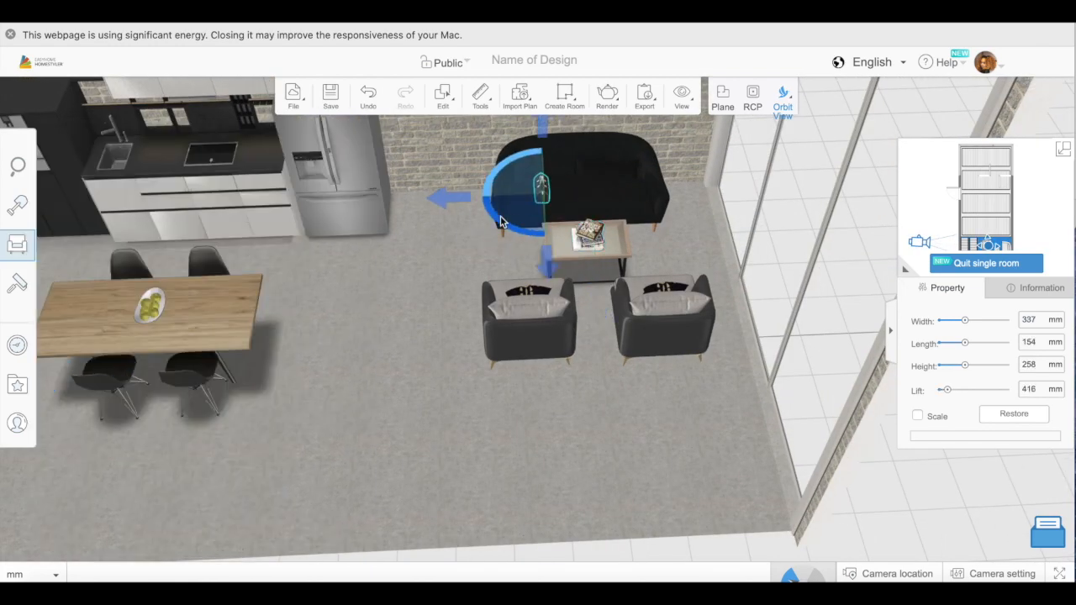
left_click(17, 244)
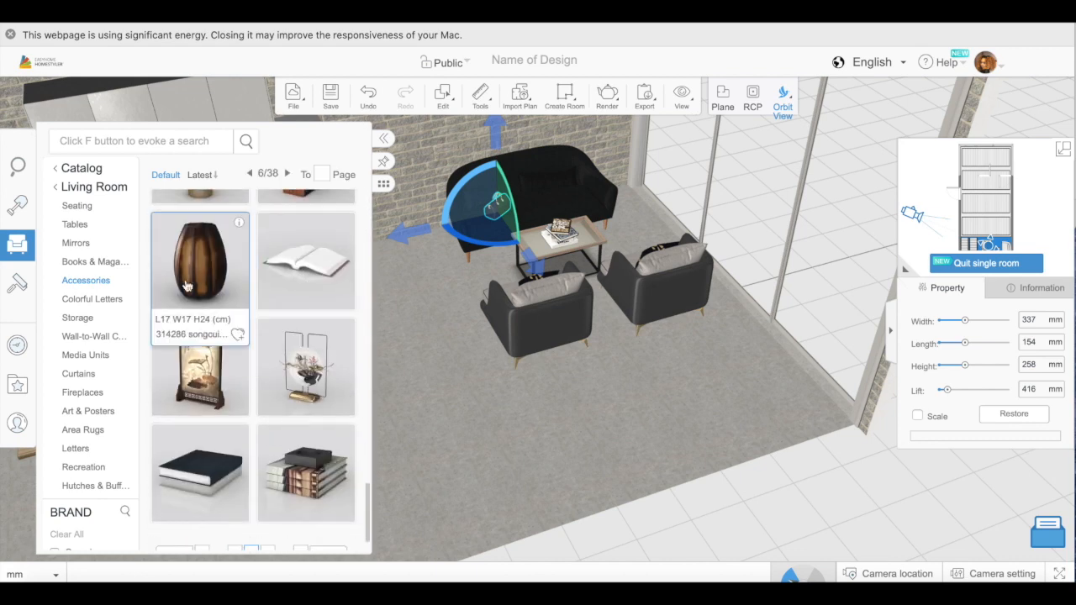
left_click_drag(309, 279, 201, 393)
- Hang a 1500 × 1000 mm city skyline picture from Art & Posters on the brick wall above the sofa
left_click(17, 244)
left_click(87, 411)
left_click_drag(241, 298, 632, 242)
left_click_drag(586, 140, 562, 418)
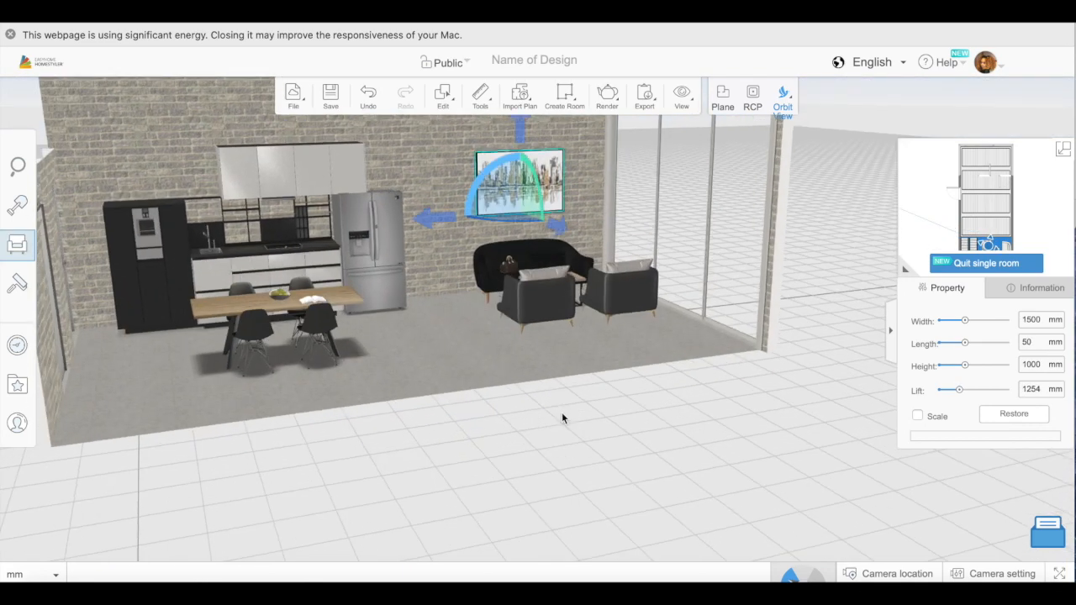
- Try a 654 mm high floor-standing piece from the kitchen catalog beside the refrigerator
left_click(17, 244)
scroll(252, 403, "down", 5)
scroll(252, 409, "down", 5)
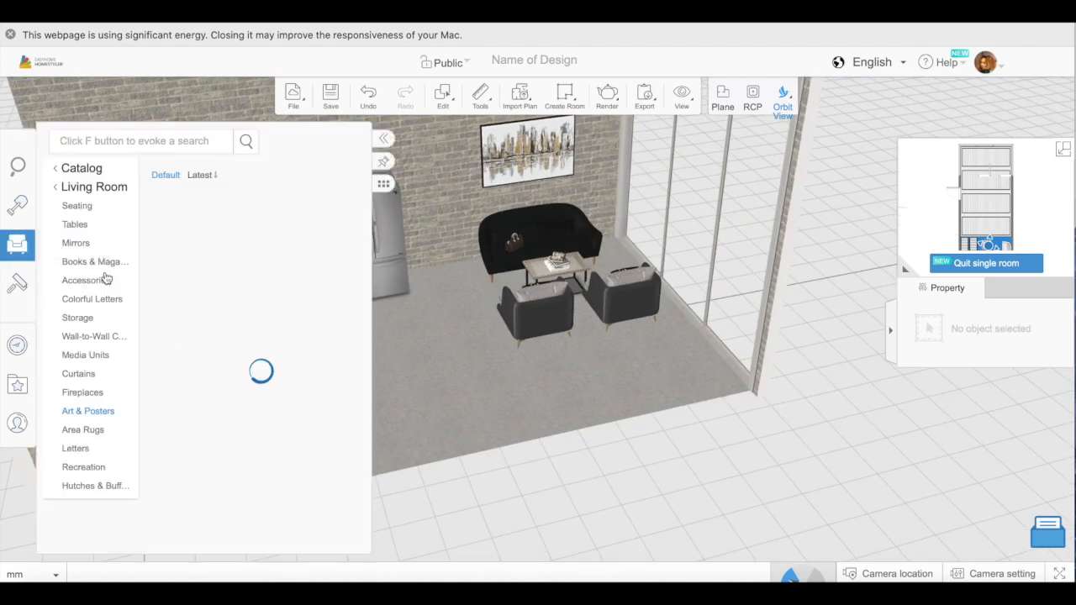
left_click(55, 168)
left_click(216, 305)
scroll(252, 403, "down", 3)
scroll(249, 386, "down", 10)
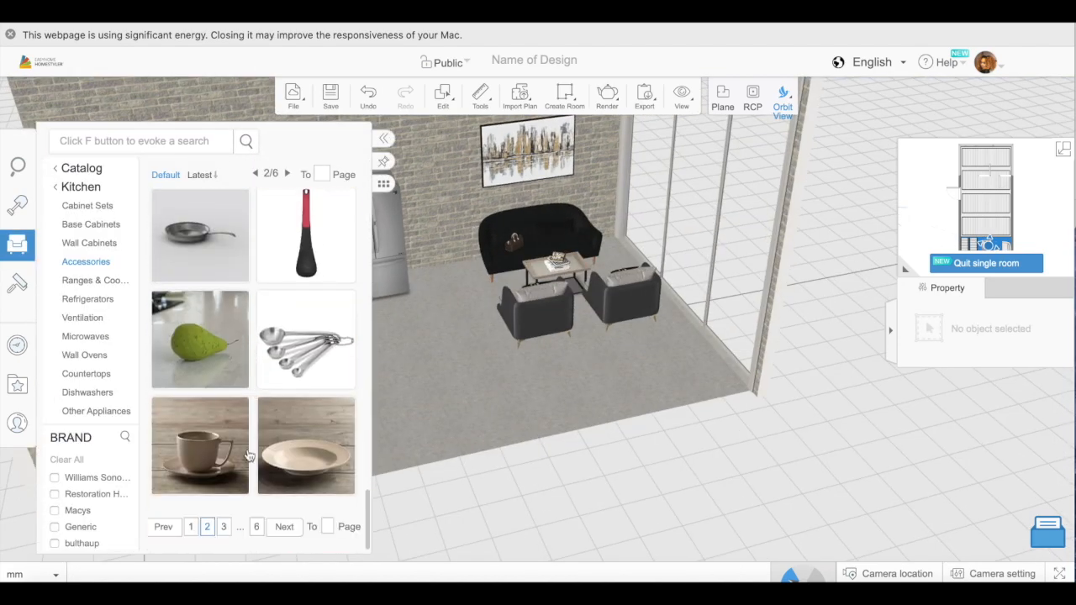
left_click_drag(202, 374, 193, 290)
left_click(17, 244)
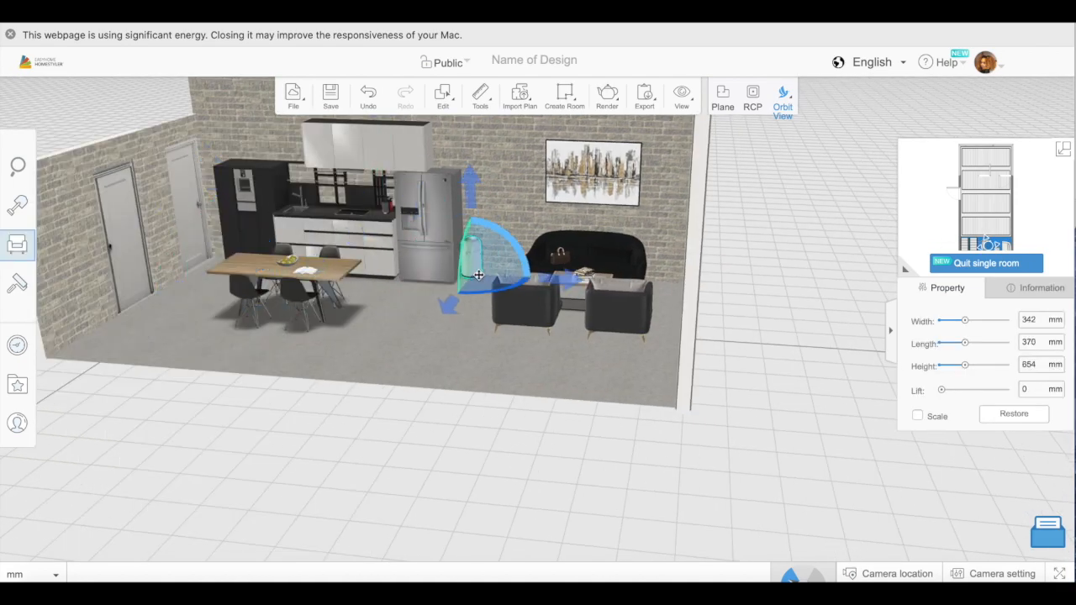
- Place an open cookbook beside the sink and a small kitchen accessory beside the hob on the countertop
left_click(16, 244)
left_click_drag(300, 240, 305, 262)
left_click_drag(407, 297, 453, 337)
left_click_drag(965, 320, 961, 320)
left_click_drag(353, 225, 362, 226)
left_click_drag(420, 403, 445, 412)
- Place a 234 × 342 × 550 mm metal waste bin on the floor beside the refrigerator
left_click(16, 244)
scroll(251, 460, "down", 10)
scroll(251, 466, "down", 5)
left_click_drag(398, 271, 389, 308)
left_click_drag(440, 432, 420, 470)
left_click_drag(399, 252, 418, 226)
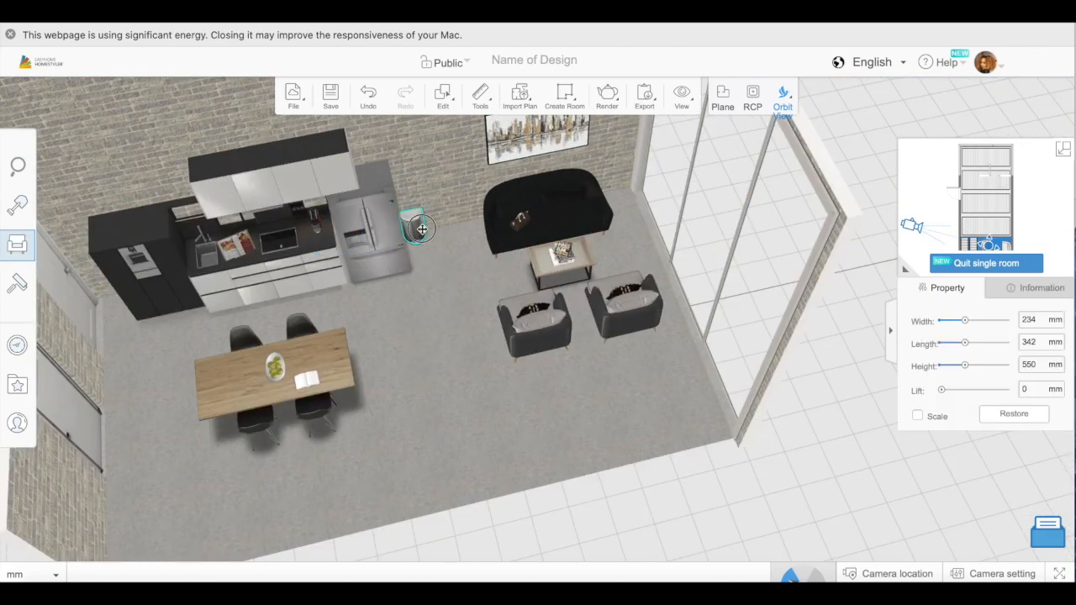
- Place a black platter of food from the Dining Room Food category on the dining table
left_click(17, 244)
left_click(82, 168)
scroll(250, 422, "down", 1)
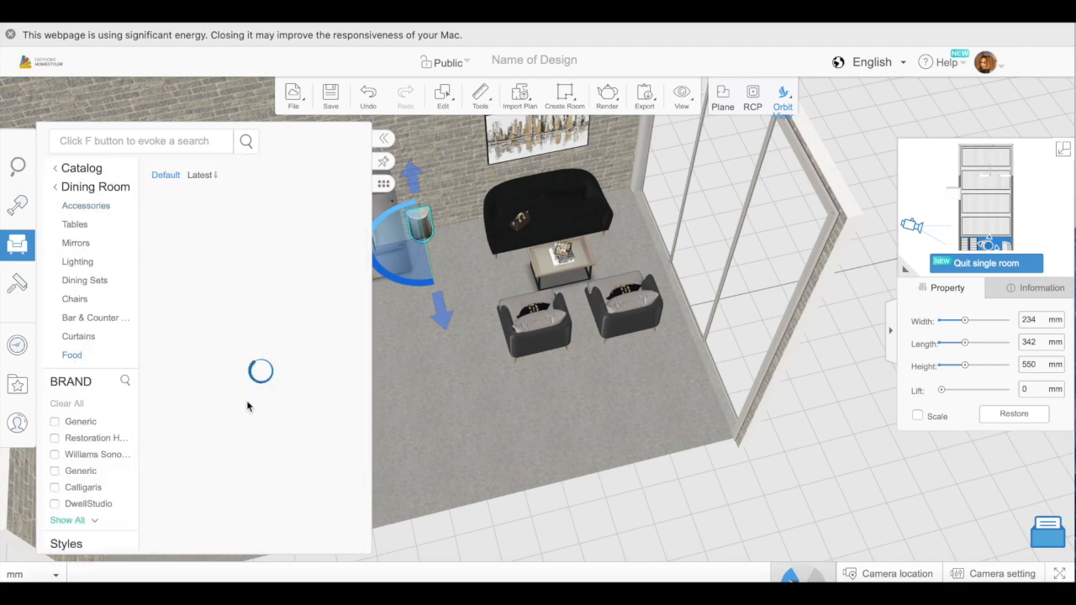
scroll(231, 414, "down", 3)
left_click_drag(231, 420, 303, 378)
left_click_drag(369, 437, 487, 420)
- Stand two narrow 1986 mm high open metal shelves against the brick wall between the staircase and the door
left_click(17, 244)
left_click(82, 169)
scroll(185, 397, "down", 5)
left_click(205, 298)
scroll(254, 378, "down", 5)
scroll(253, 383, "down", 5)
left_click_drag(254, 378, 640, 281)
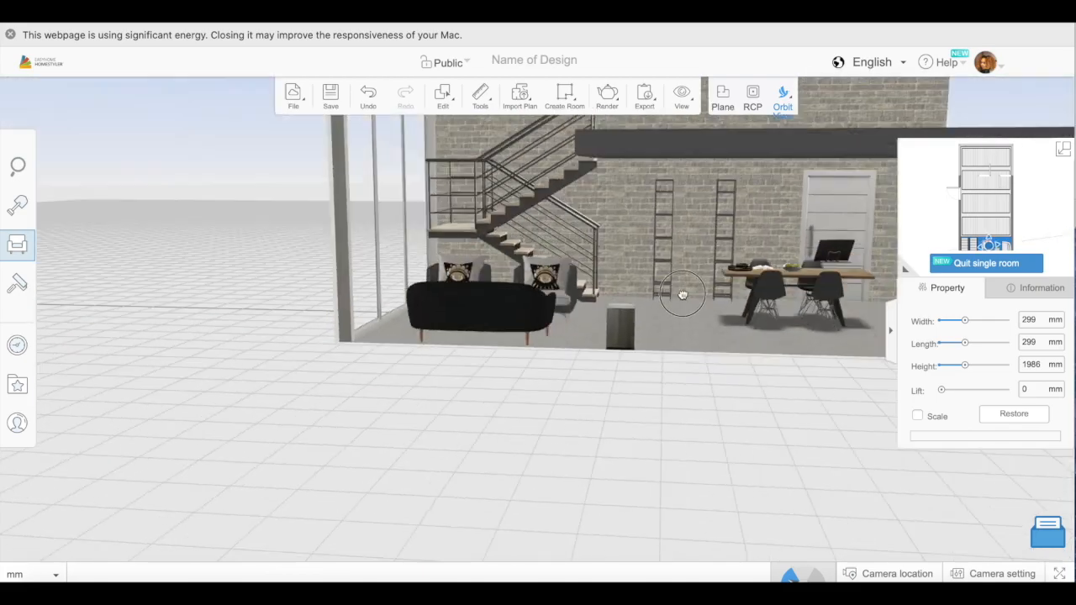
left_click_drag(682, 294, 816, 381)
left_click(904, 269)
left_click_drag(874, 324, 878, 388)
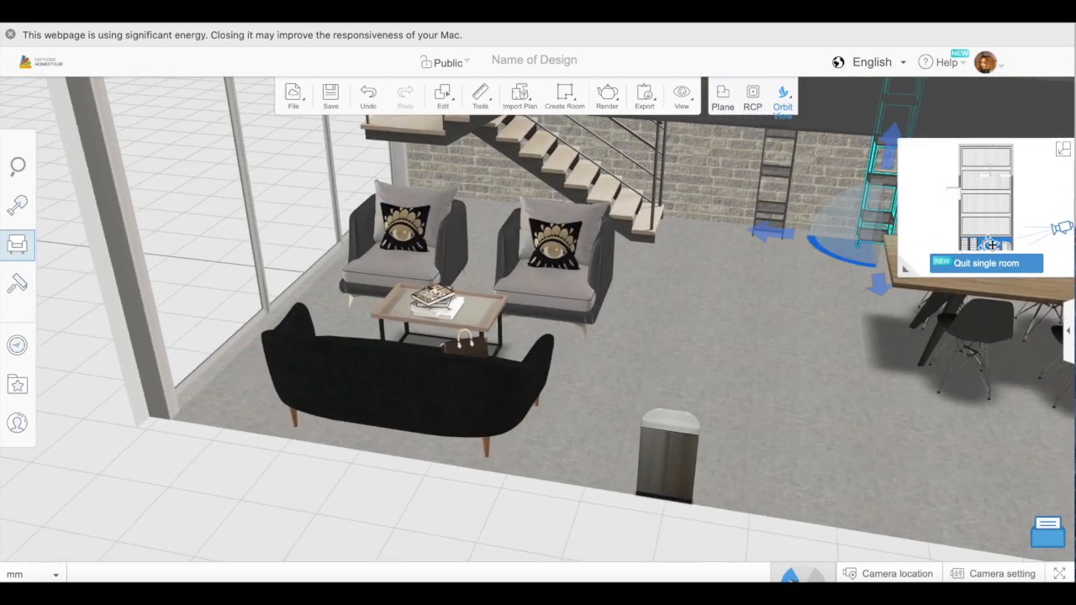
- Place red books midway up the shelf nearest the staircase and a book stack on its lowest level
left_click(987, 251)
left_click(17, 243)
left_click(75, 168)
left_click(202, 321)
left_click(85, 279)
scroll(254, 368, "down", 10)
left_click(220, 243)
left_click(547, 232)
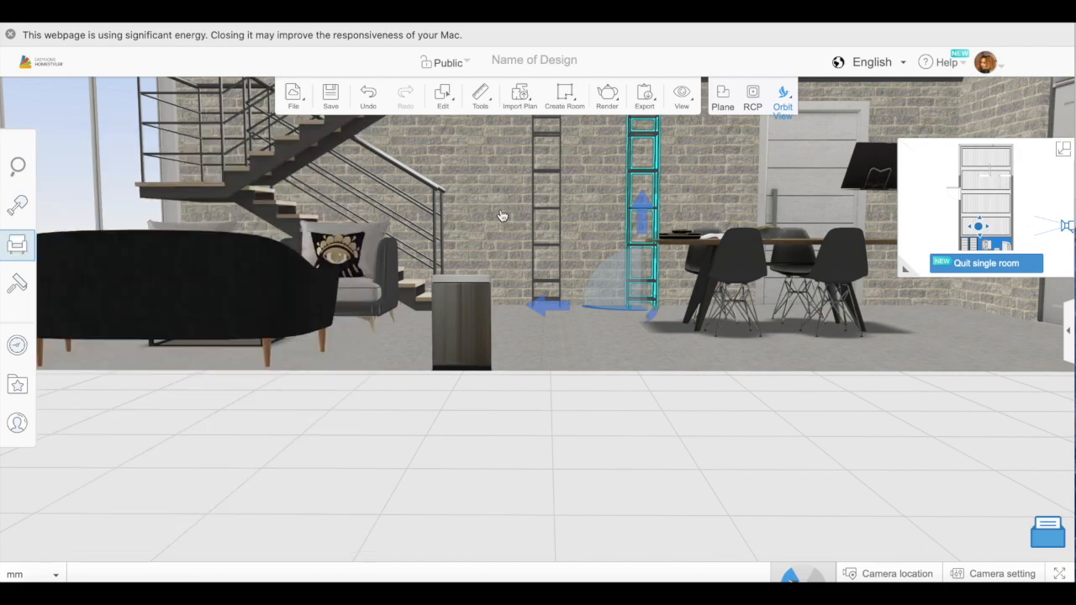
left_click_drag(595, 336, 600, 430)
left_click(287, 174)
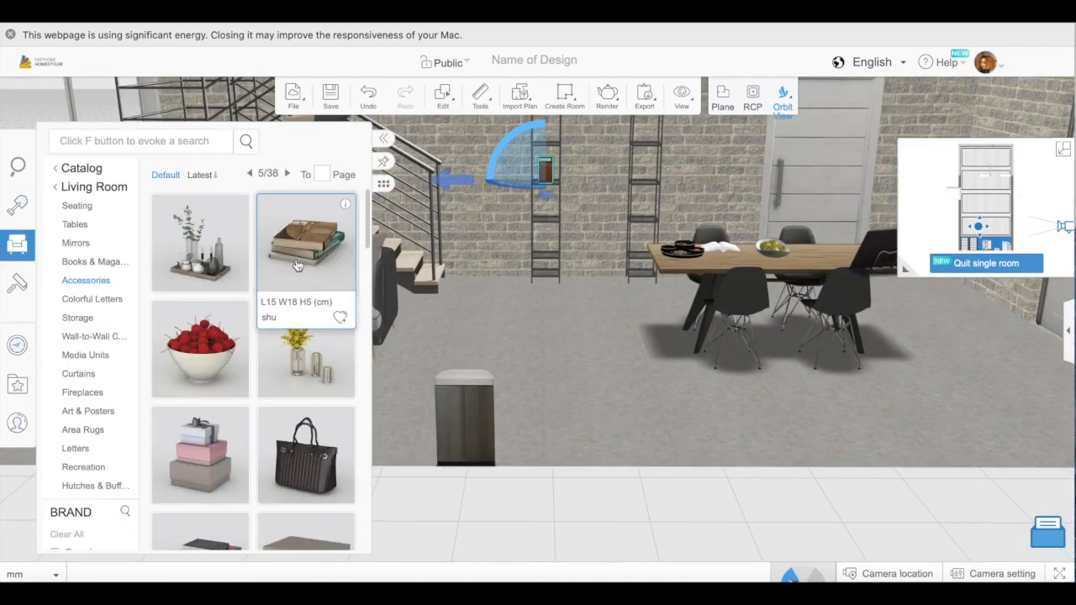
scroll(277, 361, "down", 3)
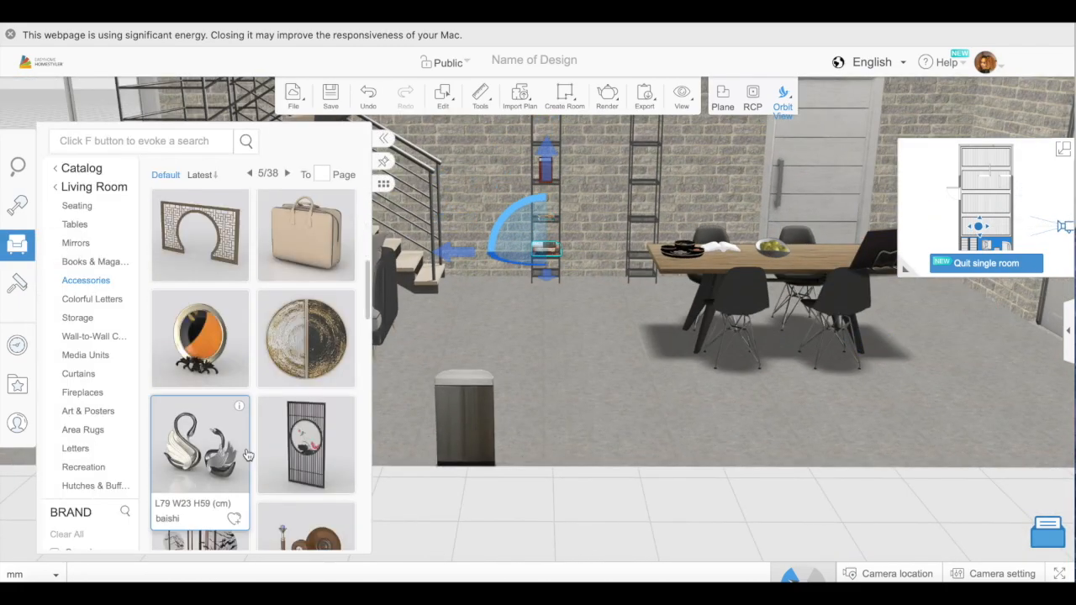
- Place upright books and a framed accessory on the levels of the shelf nearest the door
left_click(247, 455)
left_click(642, 185)
left_click(17, 245)
scroll(235, 332, "down", 15)
left_click(289, 526)
scroll(300, 407, "down", 15)
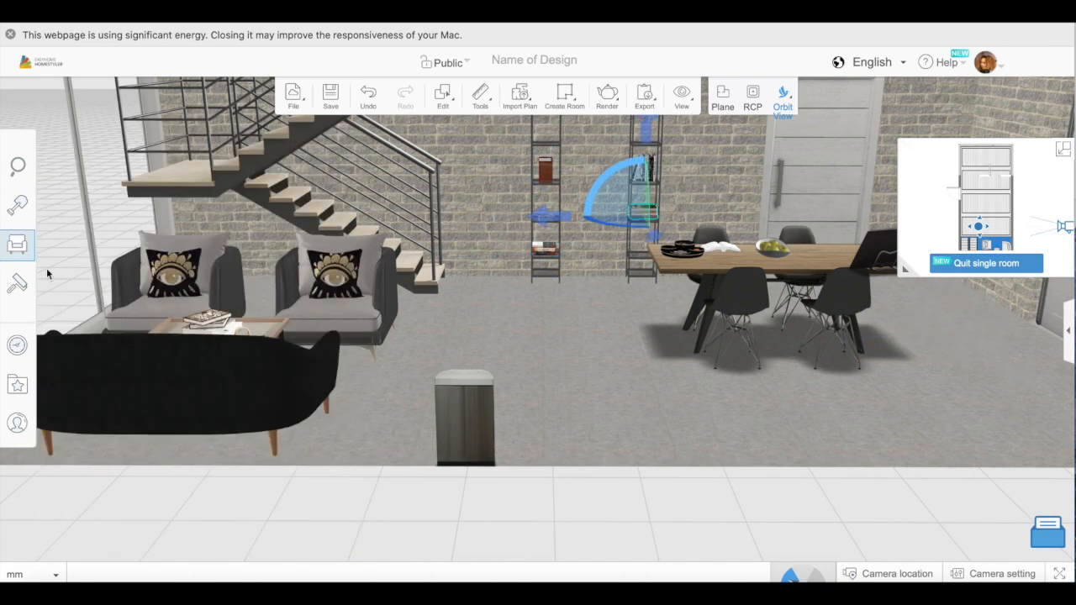
- Place two head sculptures side by side on top of the shelf nearest the staircase and rotate them to face the room
left_click(19, 245)
left_click(19, 246)
left_click(289, 527)
left_click(19, 246)
scroll(568, 373, "down", 5)
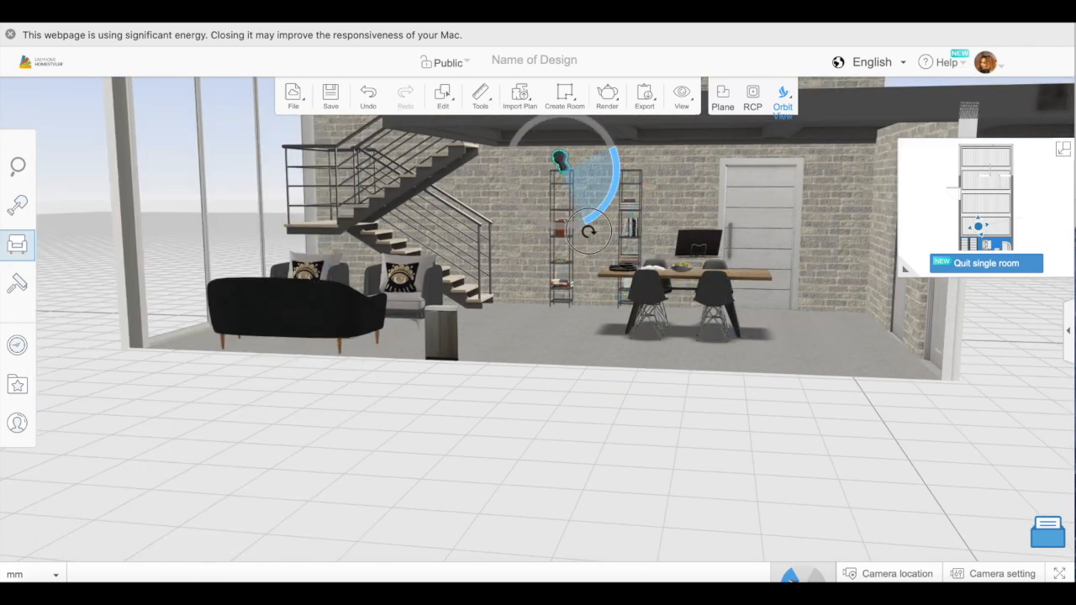
left_click_drag(551, 233, 540, 173)
left_click_drag(529, 224, 863, 276)
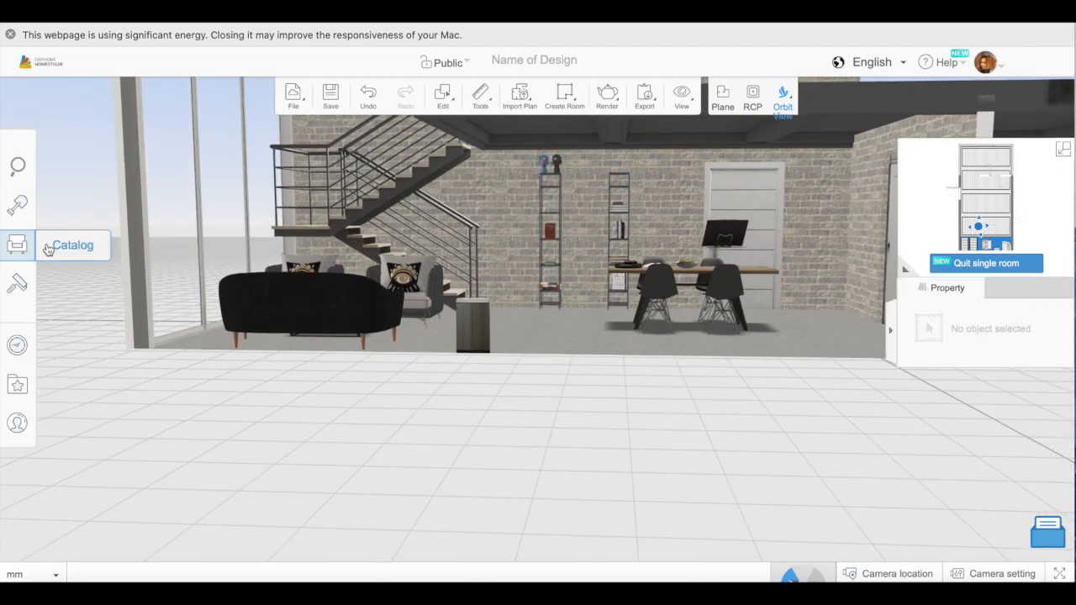
- Add a pair of decorative vases from the catalog to the shelf nearest the door
left_click(32, 247)
scroll(257, 422, "down", 10)
left_click(202, 413)
left_click(620, 167)
left_click_drag(782, 411, 626, 421)
left_click(667, 171)
- Set the vase pair's width to 331 mm and lift it to 1990 mm onto the top of its shelf
left_click_drag(709, 284, 663, 290)
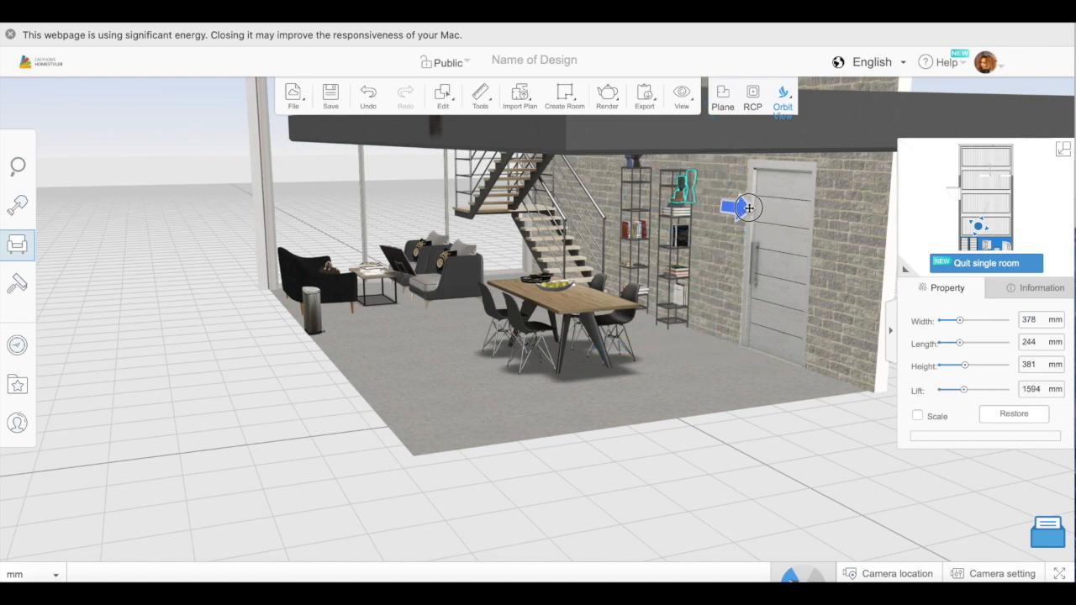
left_click(749, 208)
left_click_drag(749, 208, 684, 256)
left_click_drag(420, 443, 697, 167)
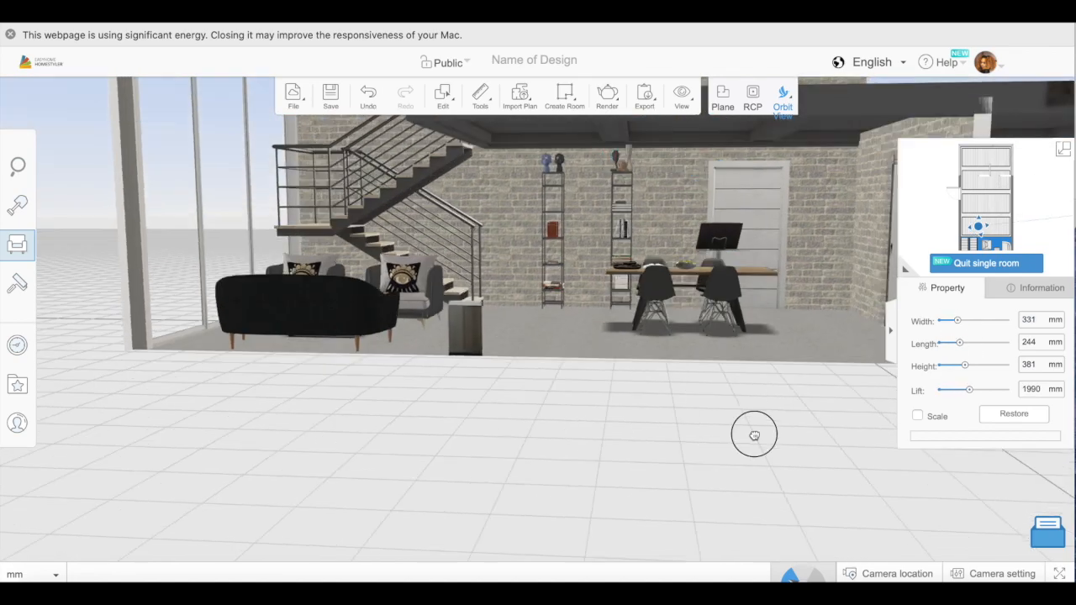
- Place a leafy green plant in a white pot from the Plants & Flowers category beside the sofa
left_click(17, 242)
left_click(252, 403)
scroll(251, 374, "down", 15)
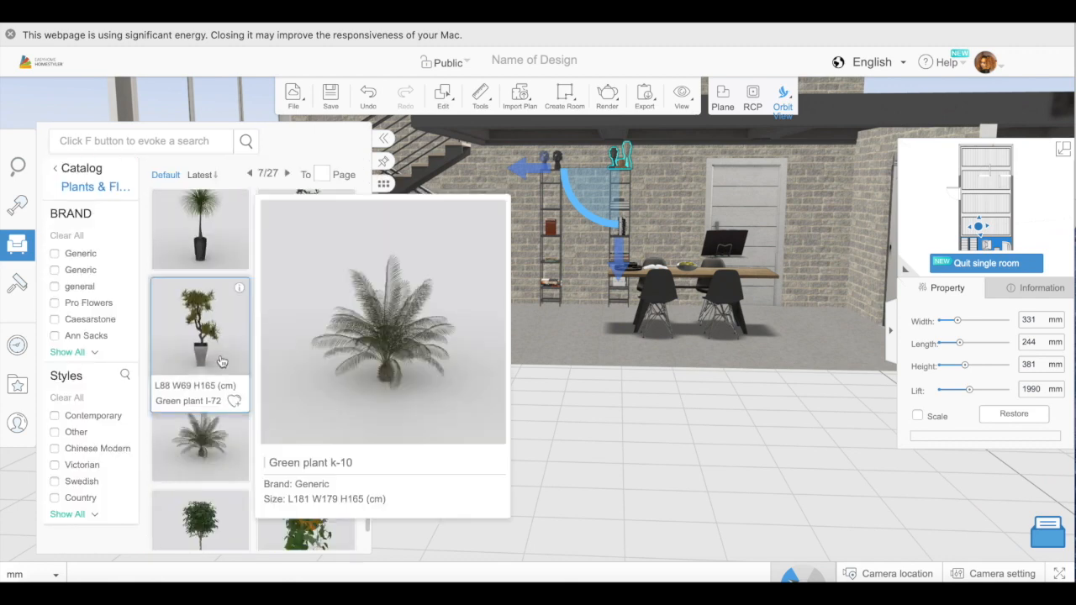
scroll(221, 361, "down", 10)
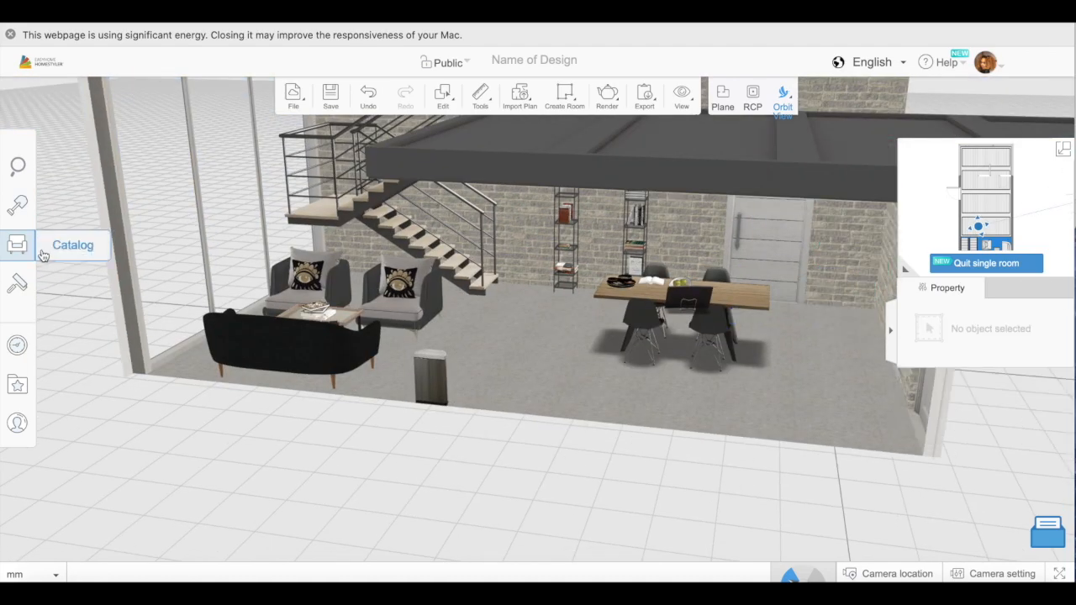
left_click(16, 242)
left_click(287, 174)
scroll(250, 328, "down", 10)
left_click(306, 391)
left_click(838, 316)
left_click_drag(770, 316, 588, 463)
- Add two matching wire-cage pendant lamps from the catalog to the dining area
left_click(17, 242)
scroll(257, 432, "down", 5)
scroll(256, 432, "up", 3)
left_click(306, 361)
left_click_drag(657, 375, 756, 336)
left_click(17, 242)
left_click(298, 418)
left_click(306, 362)
- Shift the two wire-cage pendant lamps sideways until they hang above the dining table
left_click_drag(757, 378, 781, 403)
left_click_drag(673, 193, 630, 193)
left_click_drag(756, 387, 622, 395)
left_click_drag(618, 203, 579, 203)
left_click_drag(757, 378, 424, 233)
left_click_drag(470, 353, 555, 546)
left_click_drag(706, 421, 79, 241)
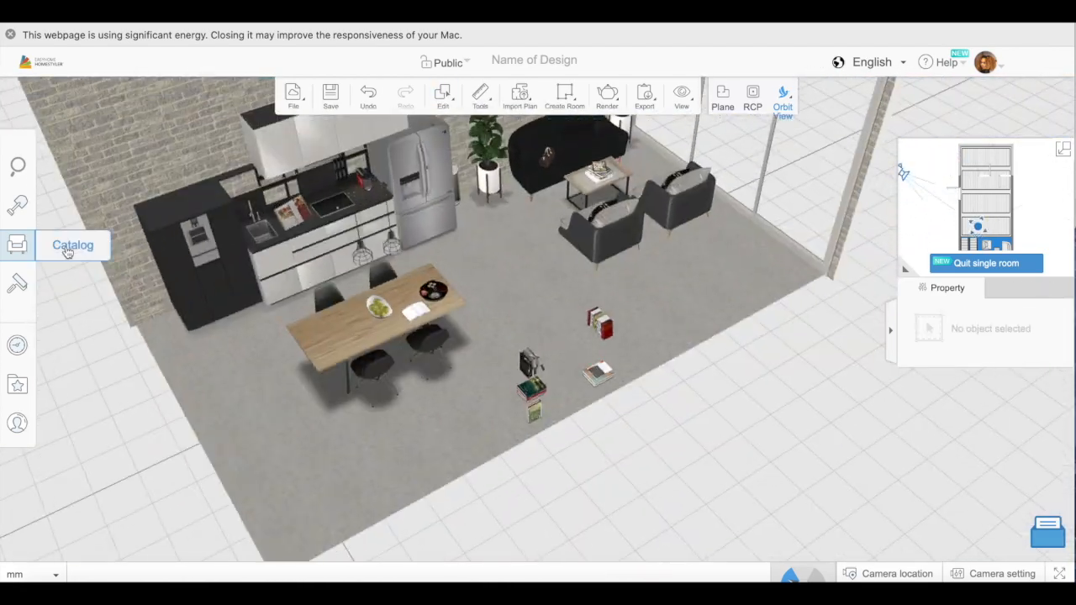
- Hang pendant lamps above the living area near the staircase and adjust their height
left_click(361, 214)
left_click_drag(433, 211, 481, 535)
mouse_move(18, 246)
scroll(254, 452, "down", 10)
left_click_drag(252, 403, 448, 176)
left_click_drag(588, 488, 588, 370)
left_click_drag(459, 292, 459, 269)
left_click_drag(538, 403, 554, 454)
left_click_drag(444, 153, 444, 128)
left_click_drag(546, 319, 642, 421)
- Leave single room mode and place a 606 mm high lamp in the enclosed room at the home's far end, lifted 1846 mm
left_click(443, 95)
left_click(466, 196)
left_click_drag(463, 375, 376, 454)
left_click_drag(475, 357, 685, 423)
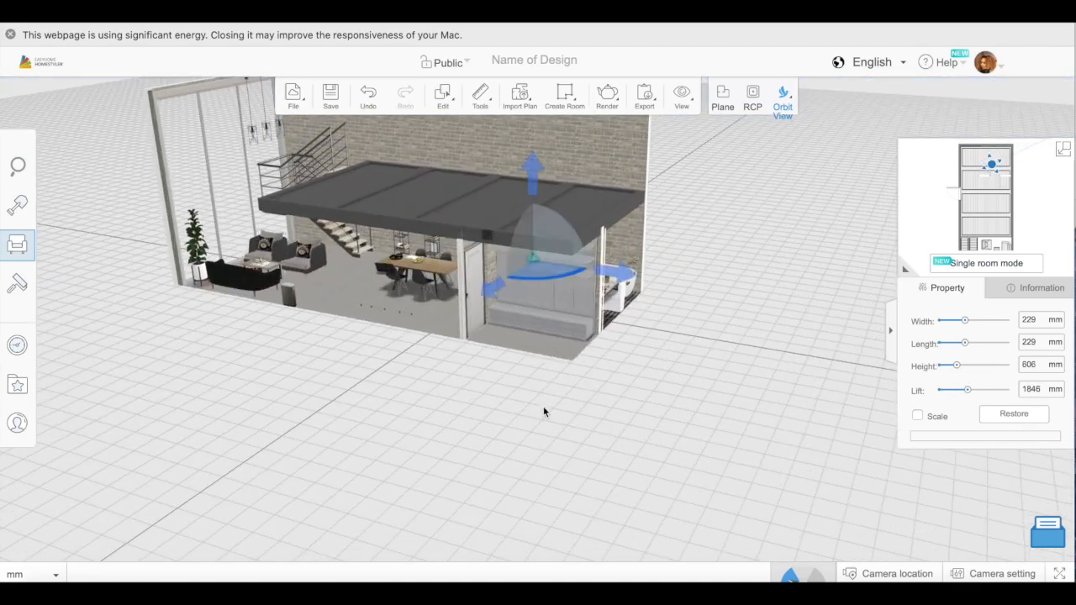
left_click_drag(543, 412, 674, 486)
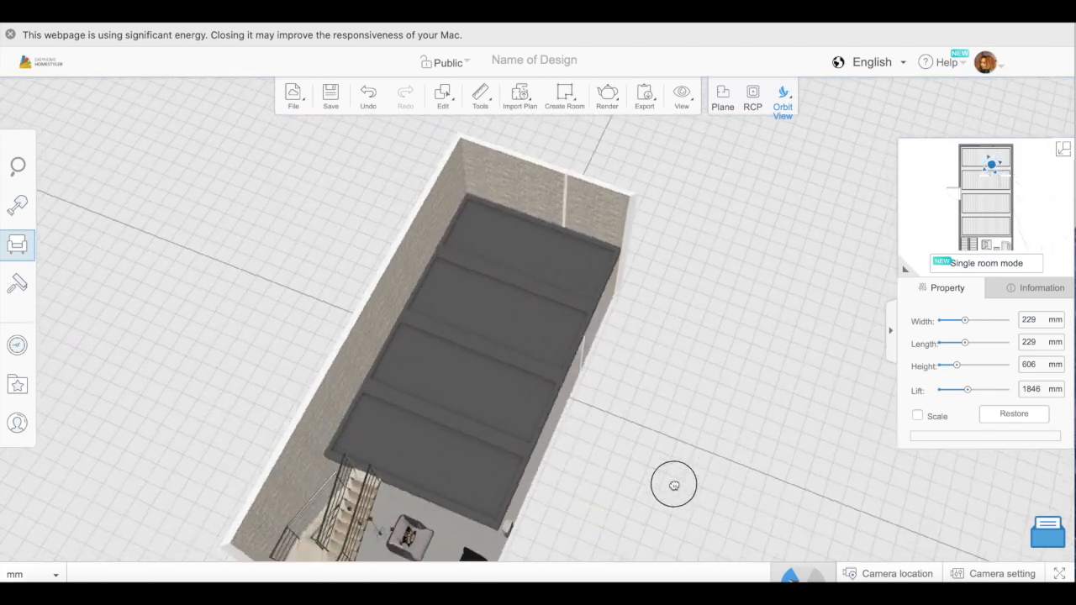
- Place a floor-to-ceiling window from the third page of the window catalog on the brick wall at the home's far end
left_click_drag(756, 483, 722, 450)
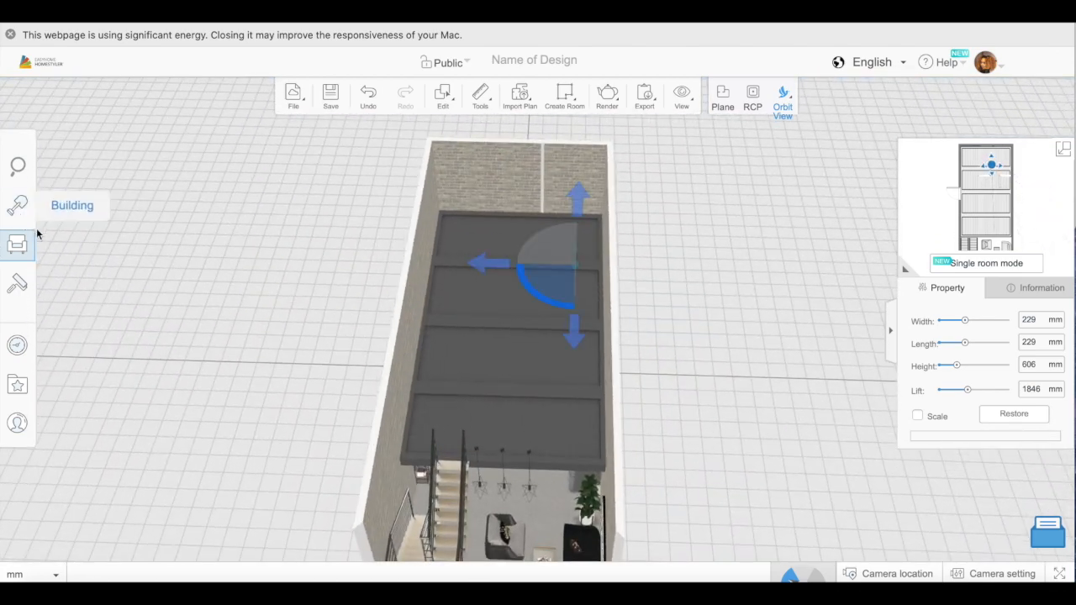
left_click(285, 174)
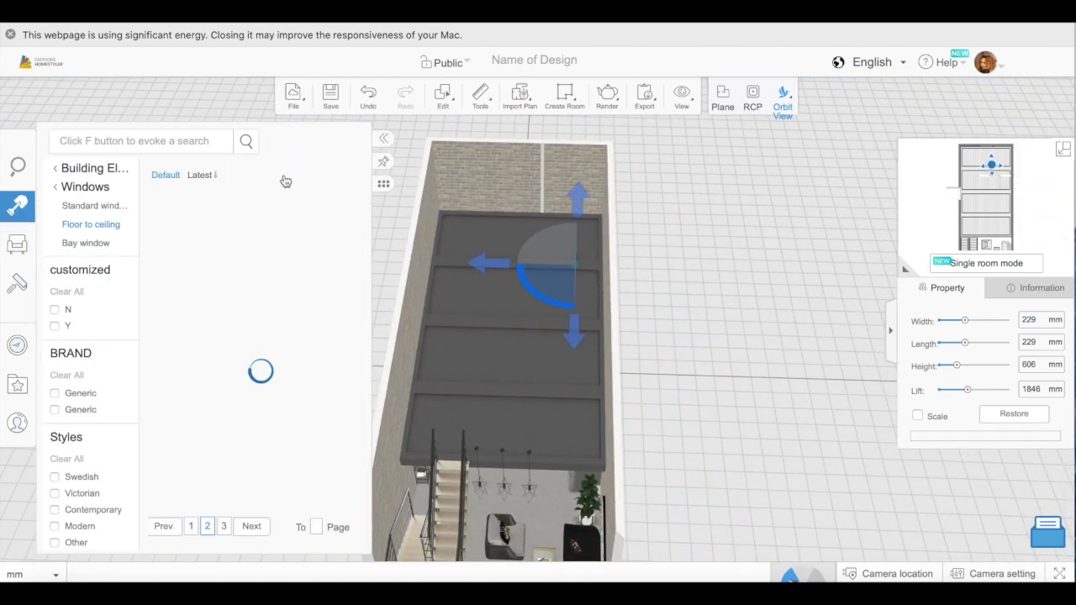
left_click(286, 174)
scroll(252, 454, "down", 10)
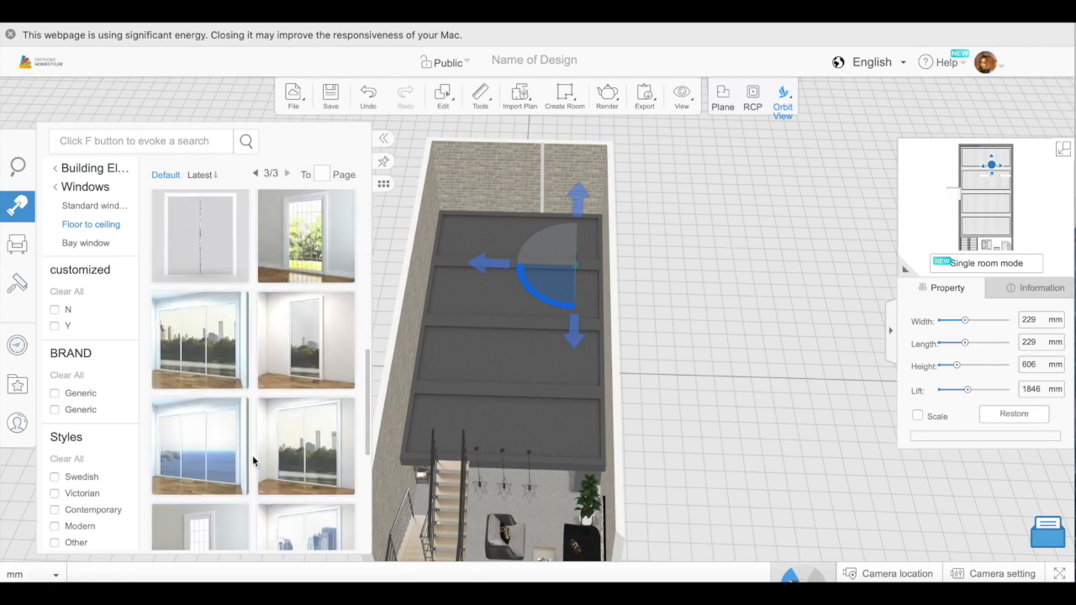
left_click_drag(453, 196, 476, 180)
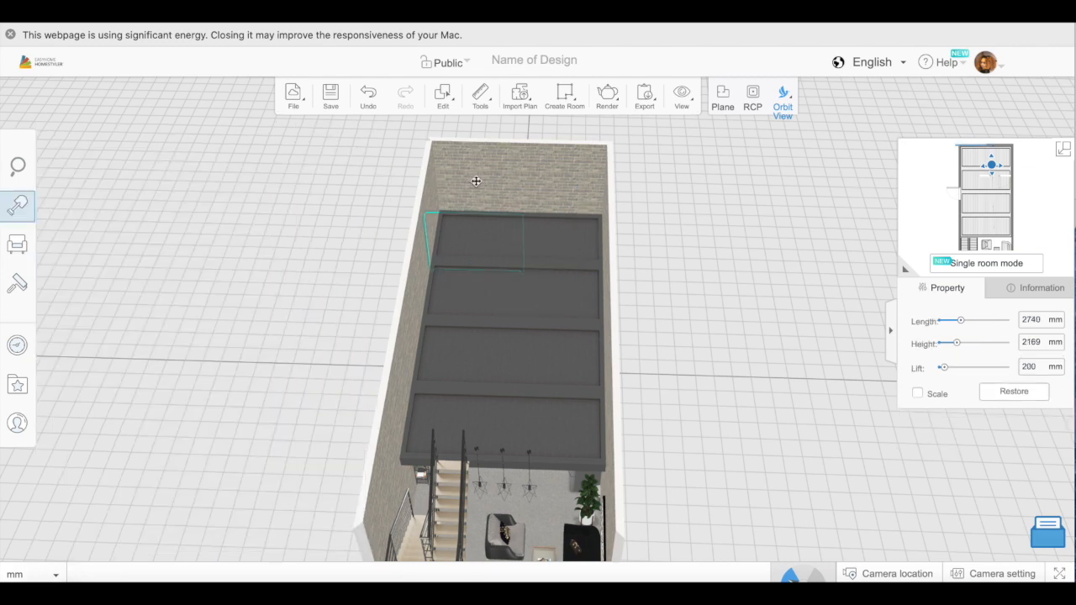
left_click(487, 181)
- Raise the new window on the far end wall to a lift of 2647 mm so it sits above the mezzanine floor
left_click_drag(630, 374, 554, 373)
left_click_drag(533, 407, 520, 332)
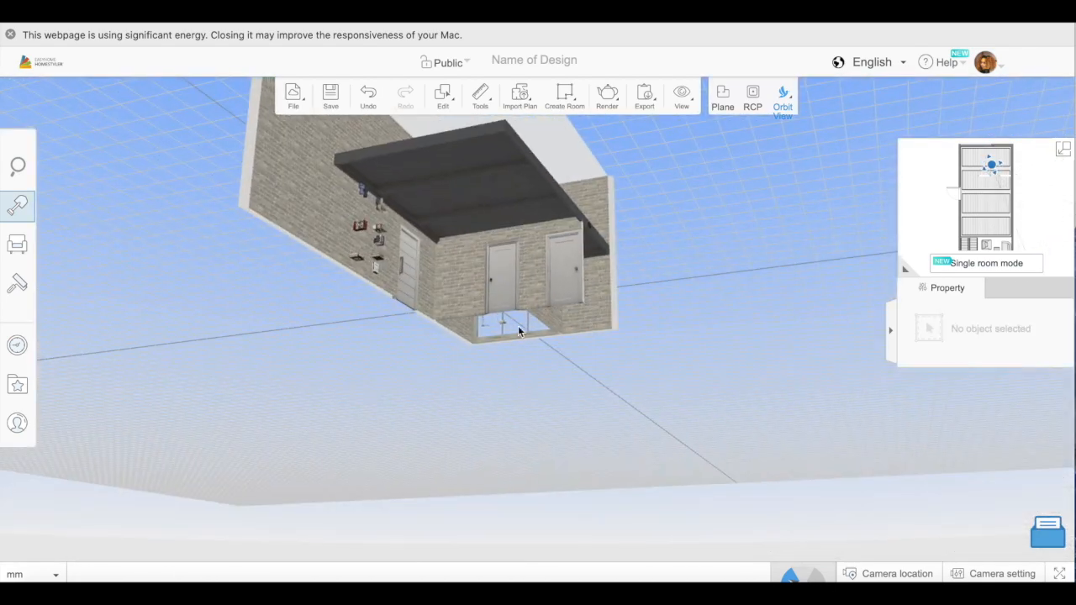
left_click(527, 334)
left_click_drag(945, 368, 975, 368)
left_click_drag(874, 382, 643, 521)
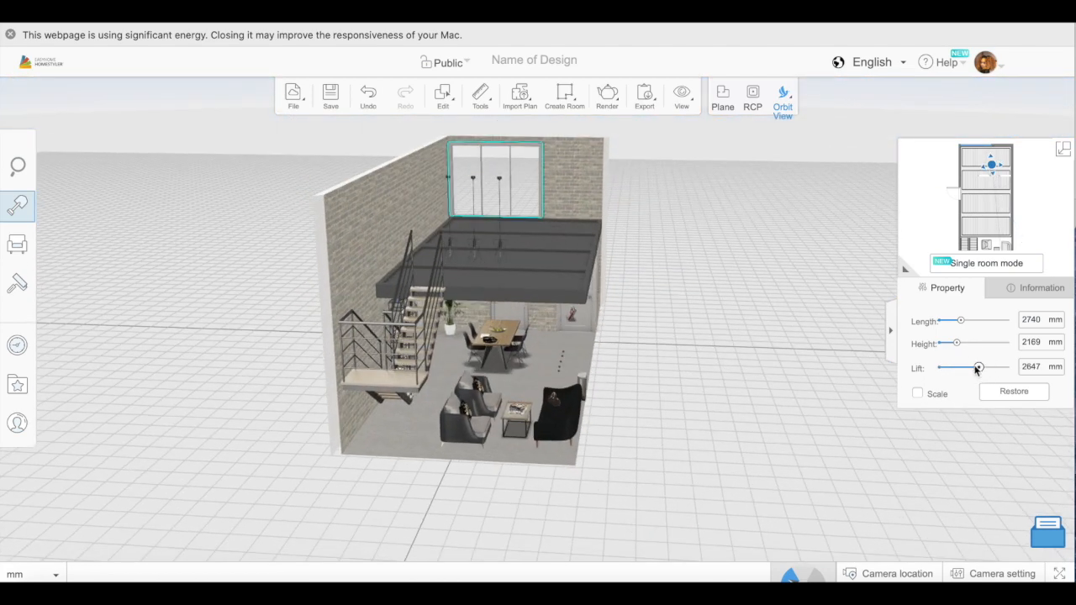
- Enlarge the mezzanine window to 4548 mm long and 2275 mm high, positioning it along the far end wall
left_click_drag(961, 321, 974, 320)
left_click_drag(550, 192, 567, 192)
left_click_drag(625, 366, 599, 375)
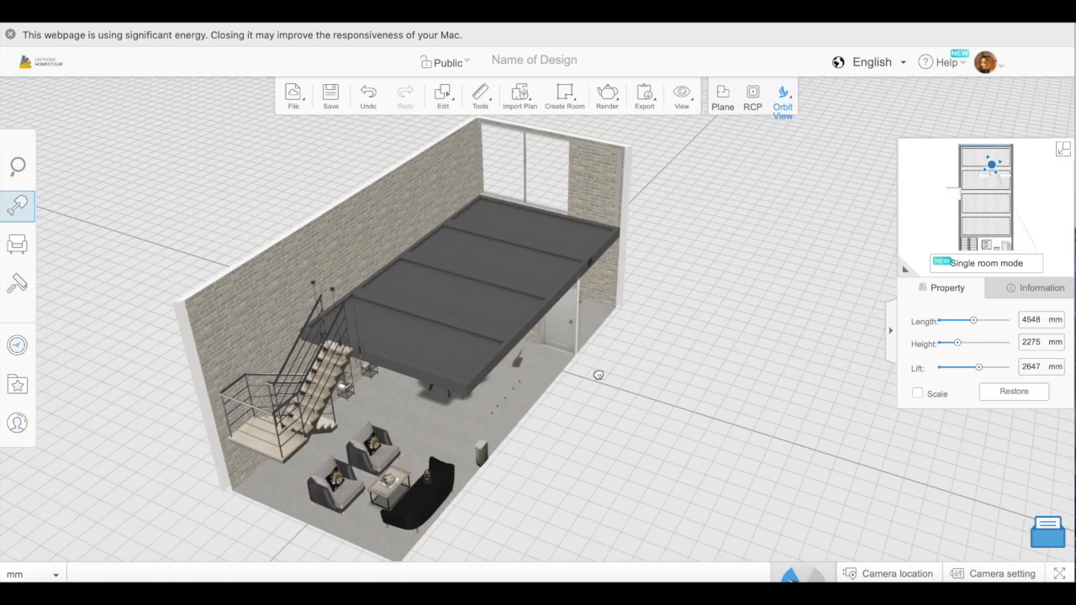
- Reduce the mezzanine window's length to 2740 mm and slide it along the far wall toward the staircase-side corner
left_click_drag(971, 324, 967, 319)
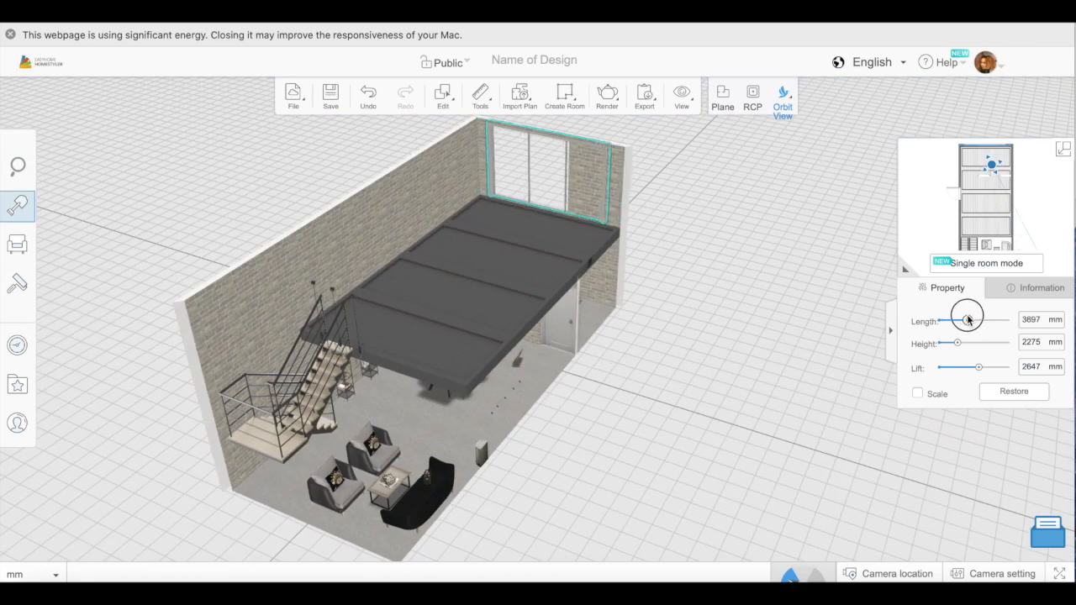
left_click_drag(598, 216, 589, 210)
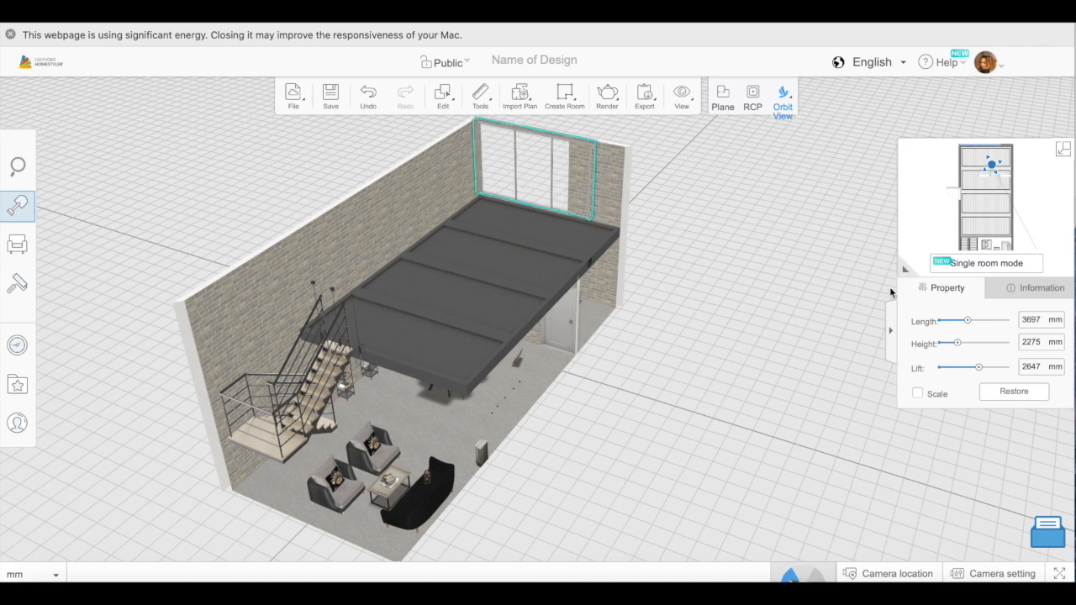
left_click_drag(967, 322, 960, 318)
left_click_drag(578, 182, 565, 182)
- Add a black-framed panel from the Bathroom catalog's Shower Doors category to serve as the mezzanine railing
left_click_drag(564, 484, 84, 324)
left_click(17, 244)
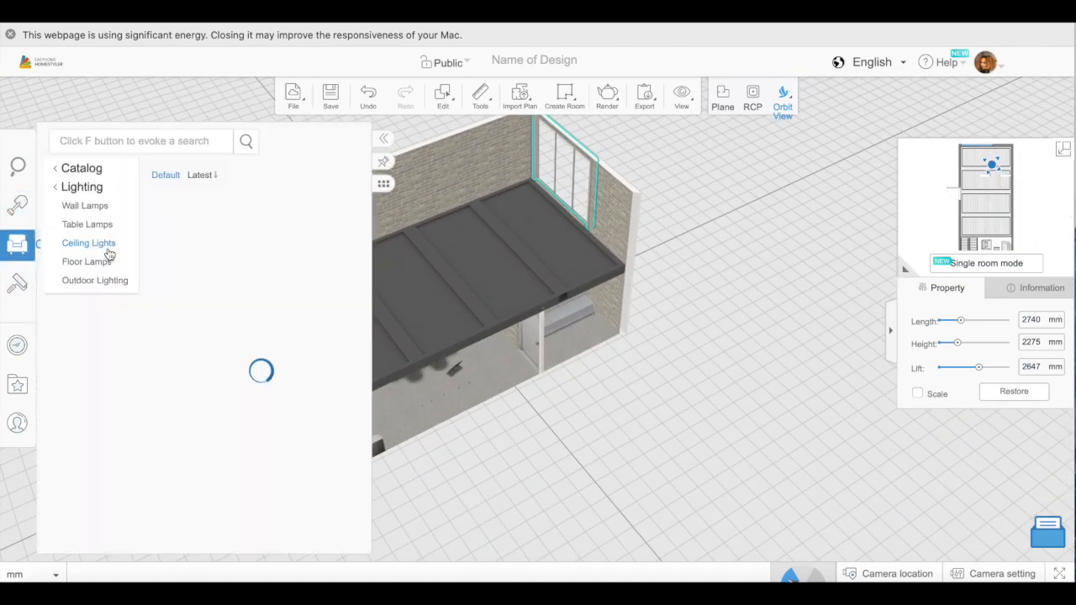
left_click(91, 168)
scroll(296, 420, "down", 2)
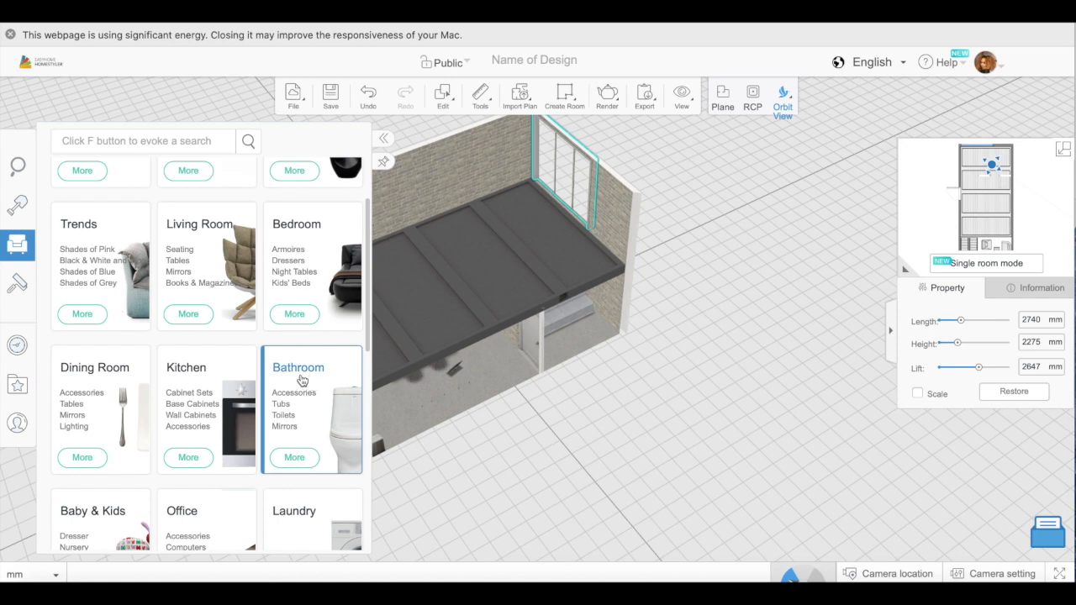
left_click(311, 380)
left_click(94, 319)
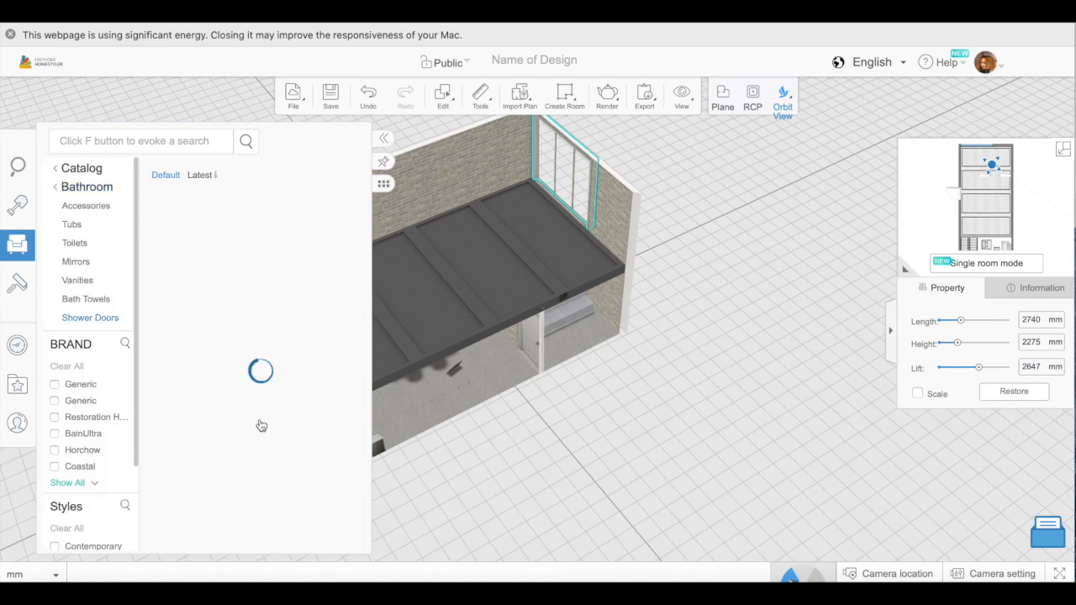
scroll(248, 410, "down", 5)
left_click(247, 408)
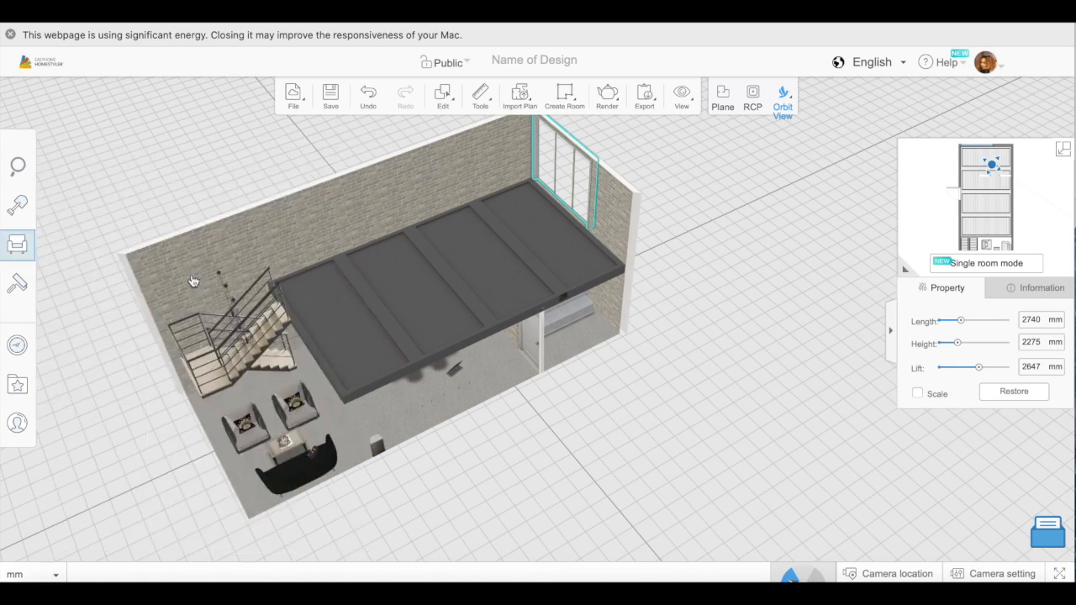
left_click_drag(142, 473, 508, 293)
- Make the railing panel 3149 mm wide and 1313 mm high, lift it 2325 mm, and shift it sideways clear of the stairs
left_click_drag(965, 322, 1061, 330)
mouse_move(965, 365)
left_mouse_down()
mouse_move(975, 373)
mouse_move(956, 366)
left_mouse_up()
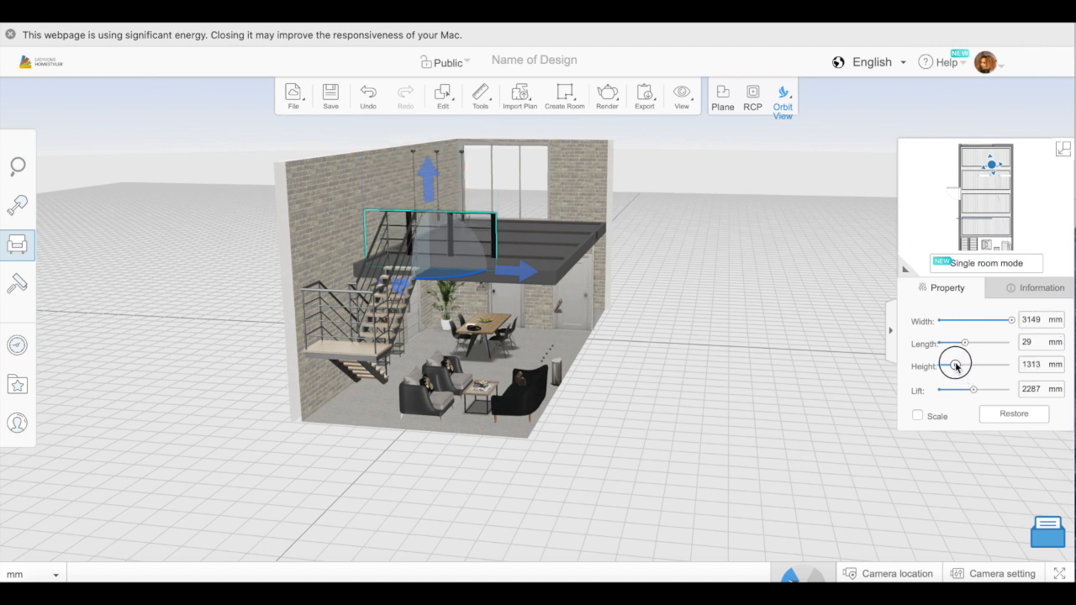
left_click_drag(527, 277, 566, 281)
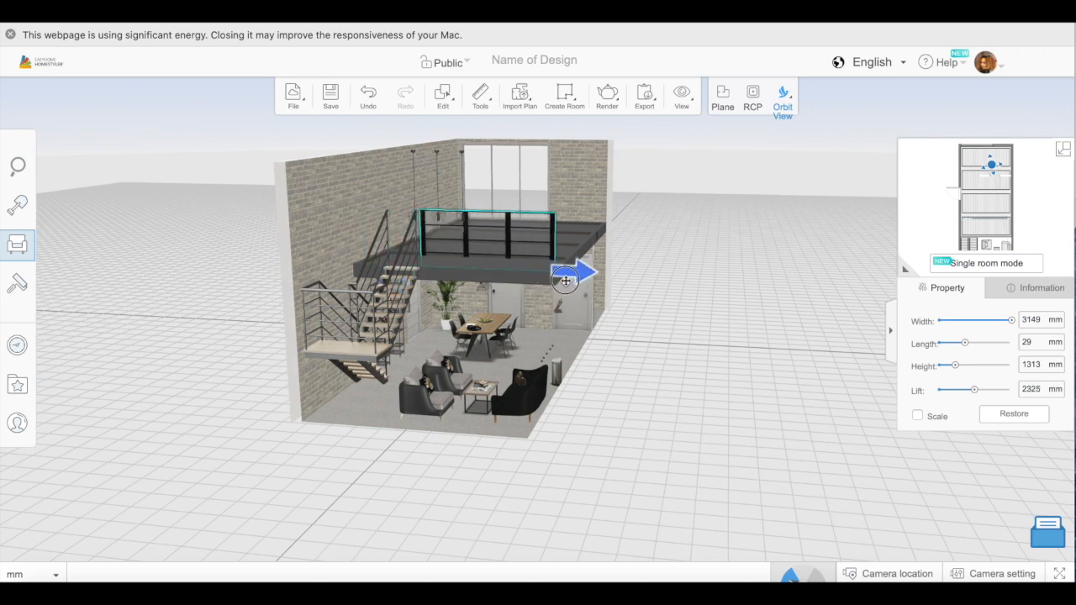
- Move the railing to the mezzanine's open edge beside the stairs, slide it toward the side wall, and set its width to 3049 mm
left_click_drag(634, 350, 426, 411)
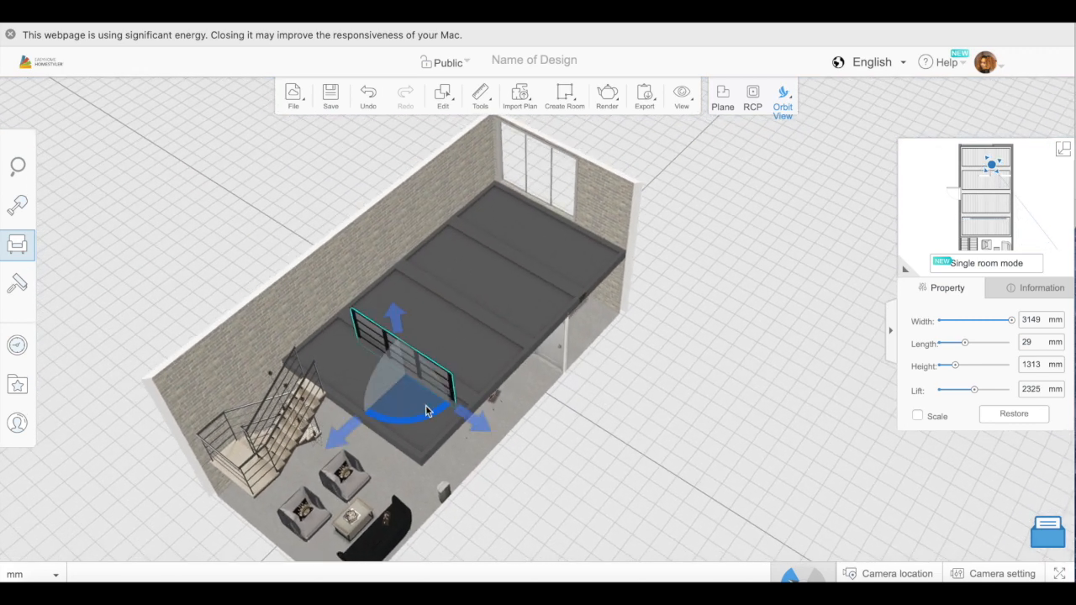
left_click_drag(351, 435, 319, 479)
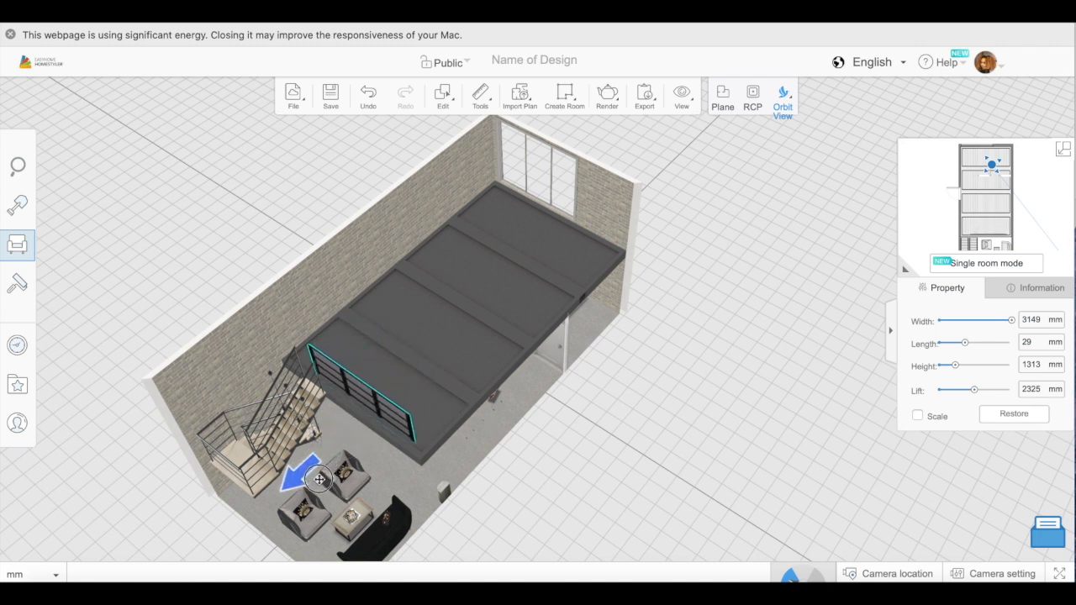
left_click_drag(319, 479, 308, 472)
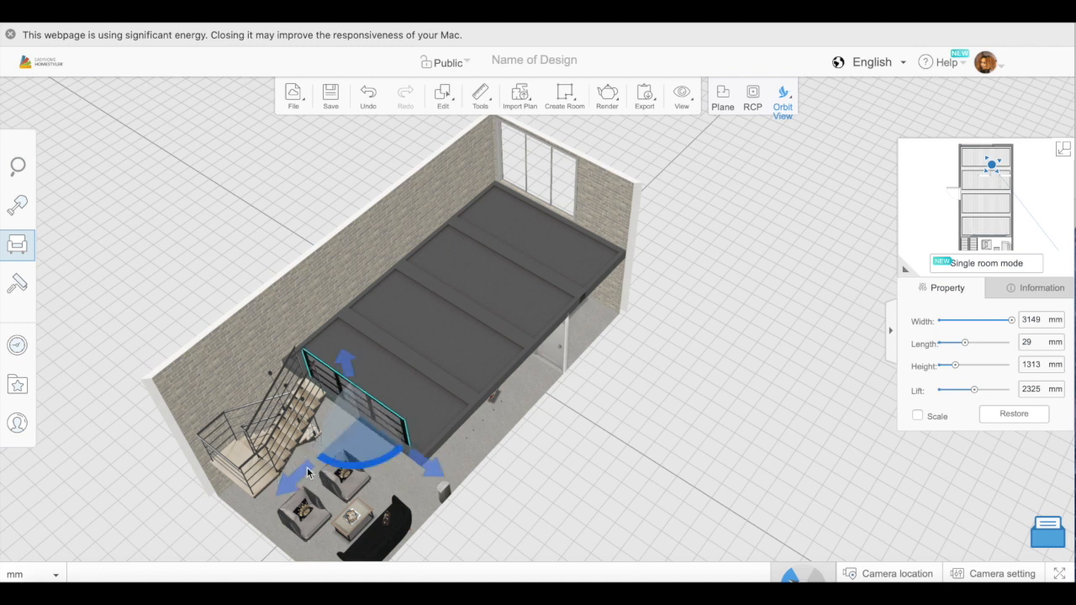
left_click_drag(420, 462, 438, 468)
left_click_drag(557, 497, 643, 399)
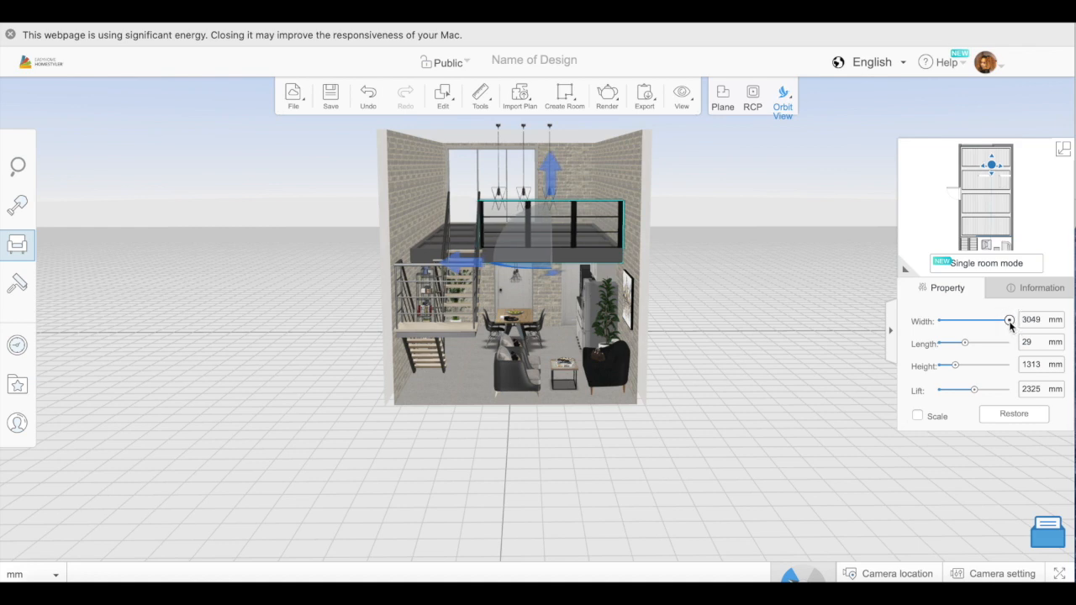
left_click_drag(729, 359, 564, 487)
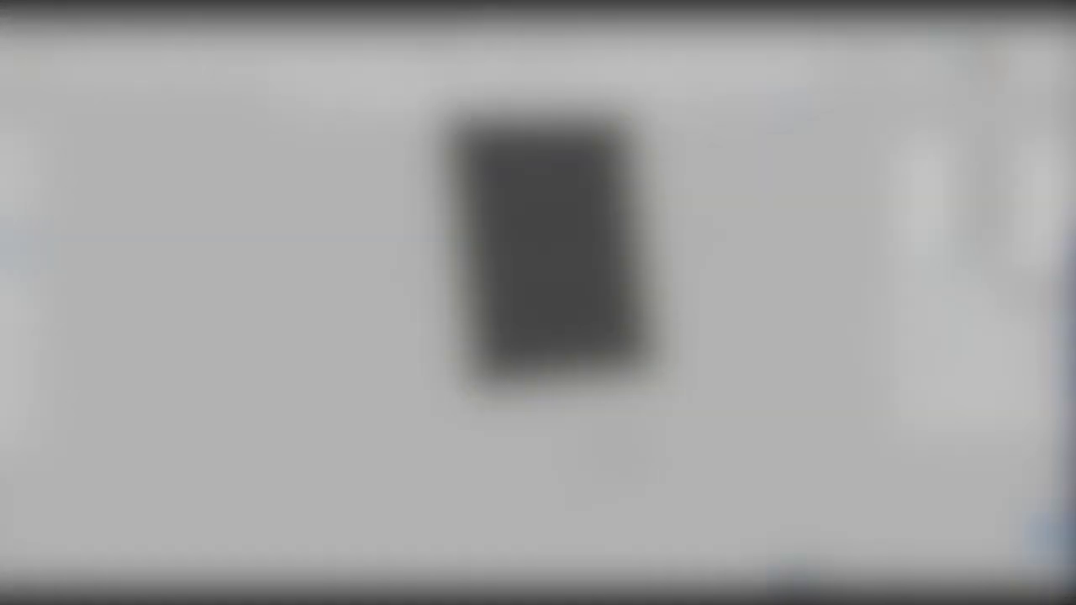